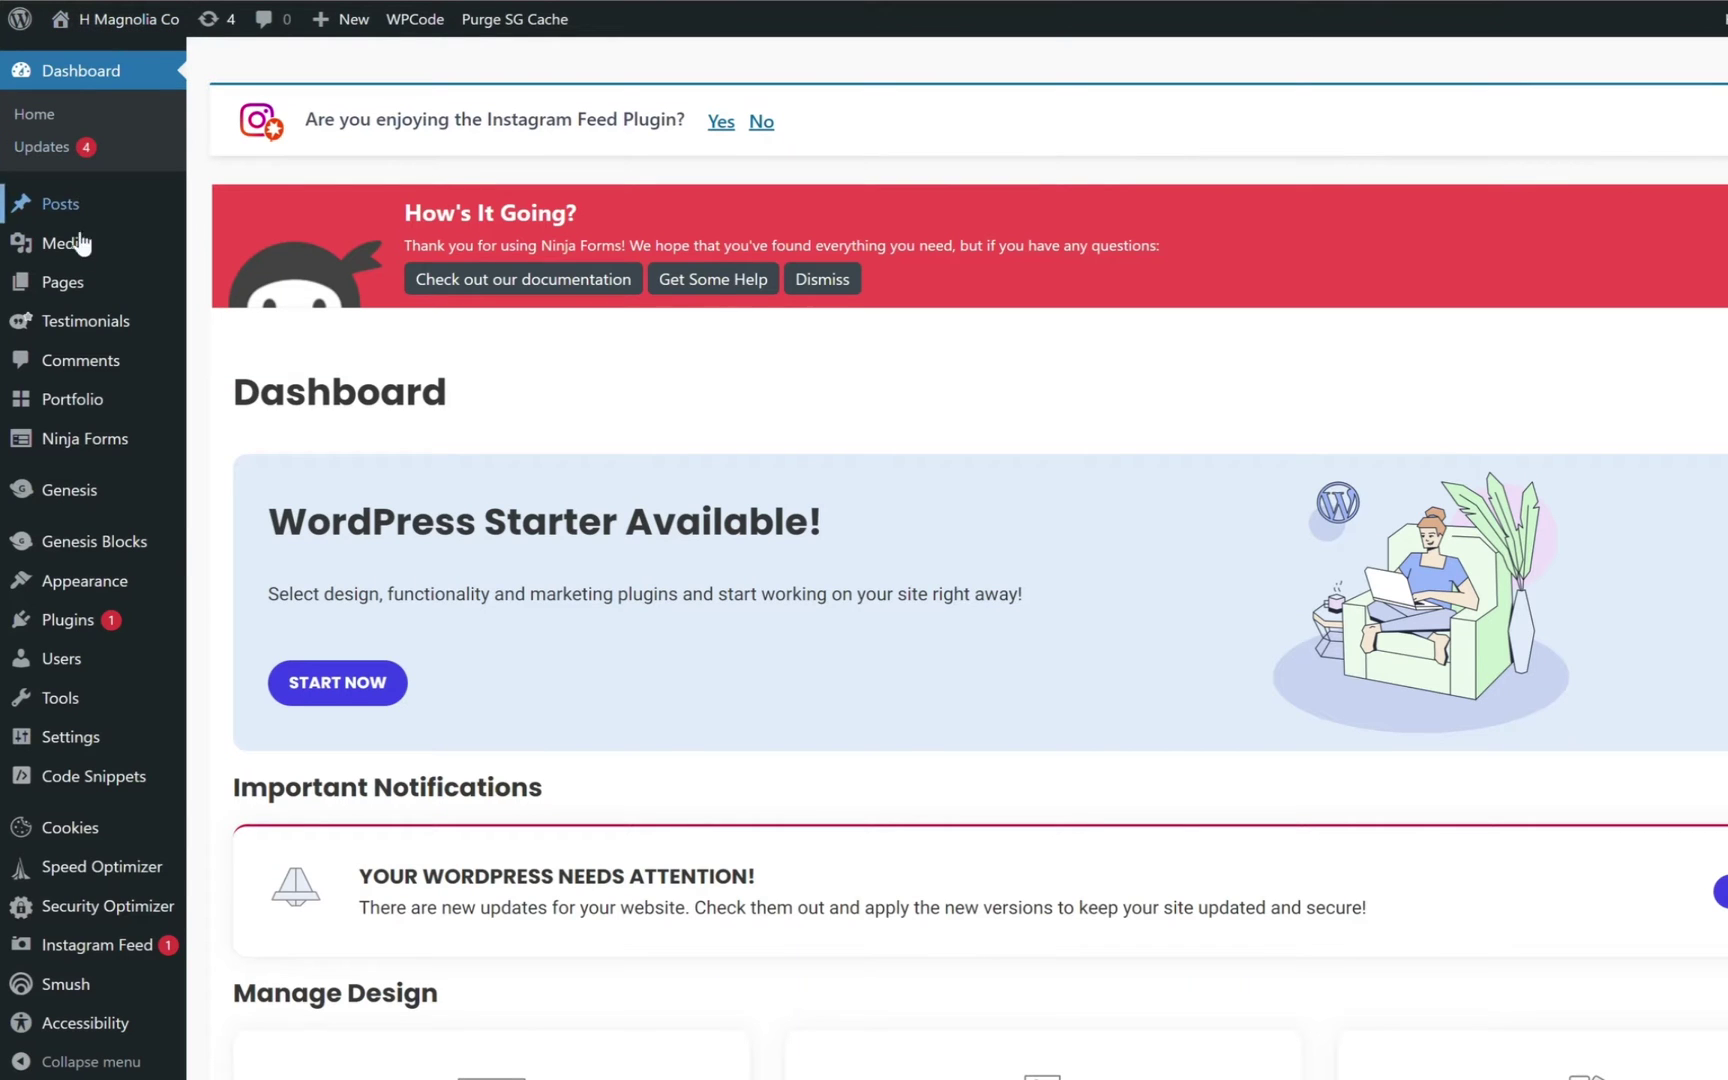
Open Appearance > Menus, preview the live site, then return to Top Menu's Book a Call structure.
mouse_move(108, 587)
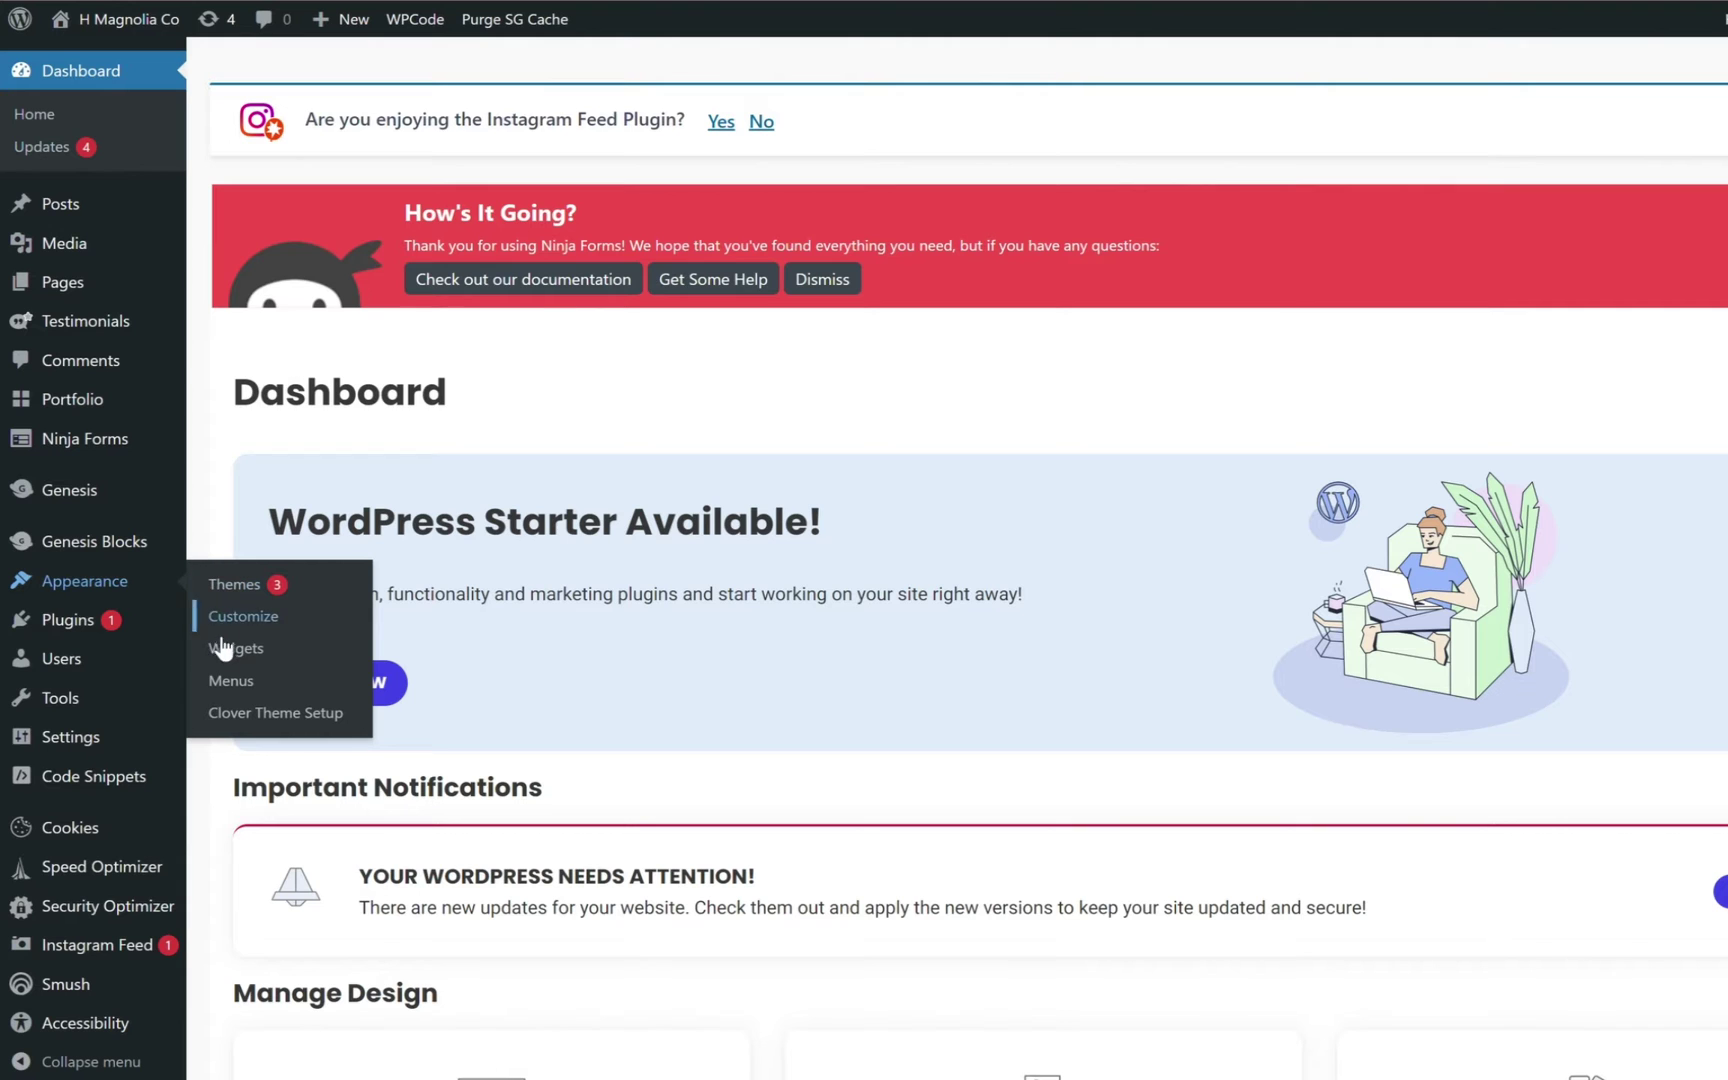
left_click(230, 682)
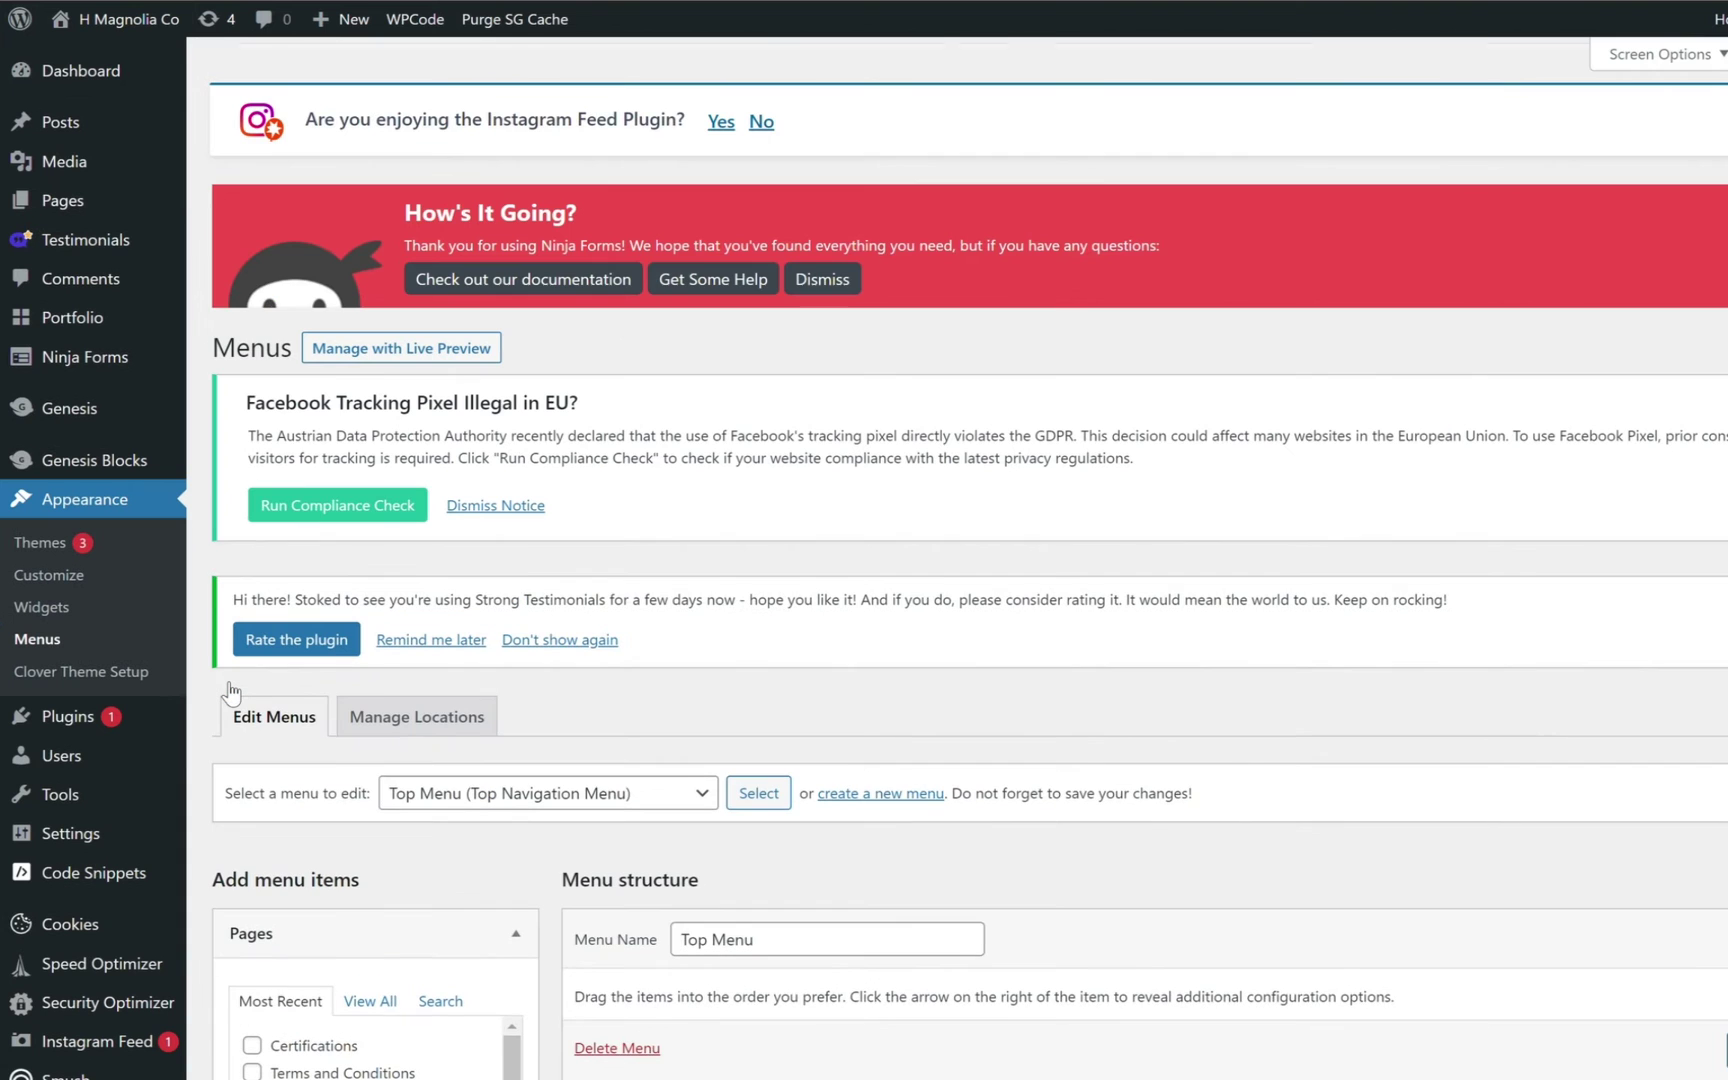
left_click(135, 19)
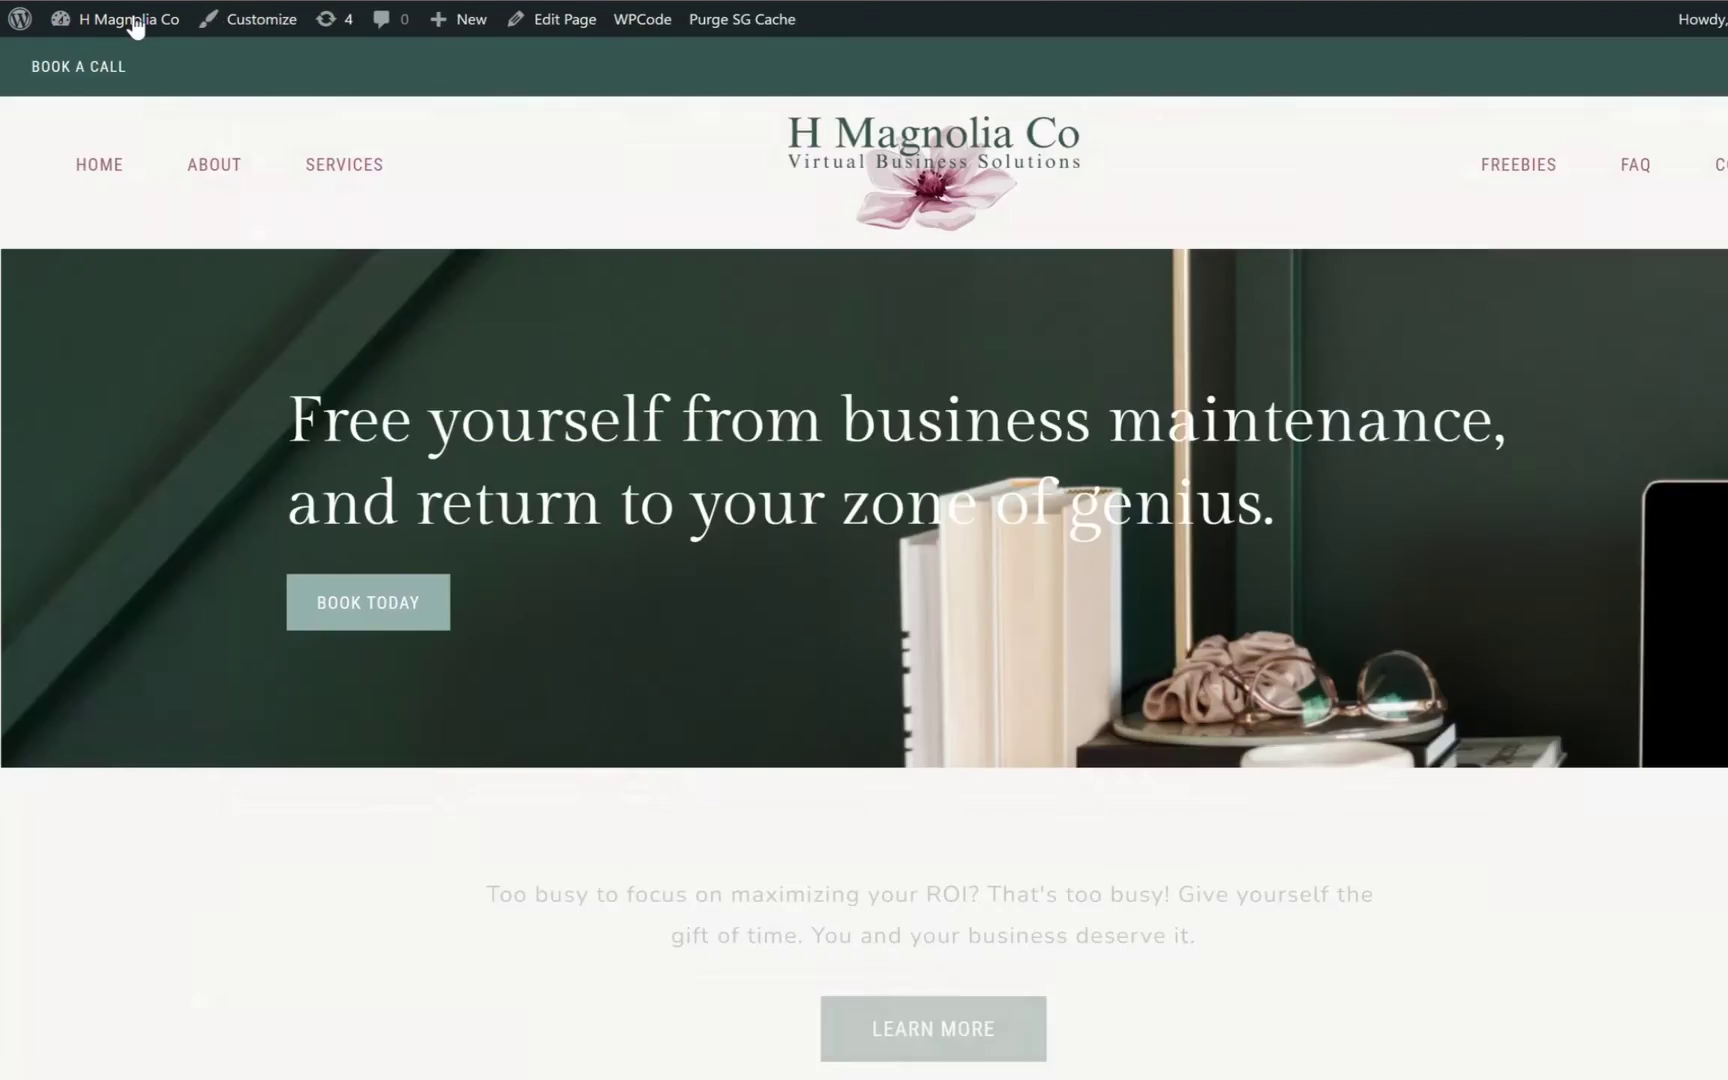
mouse_move(140, 19)
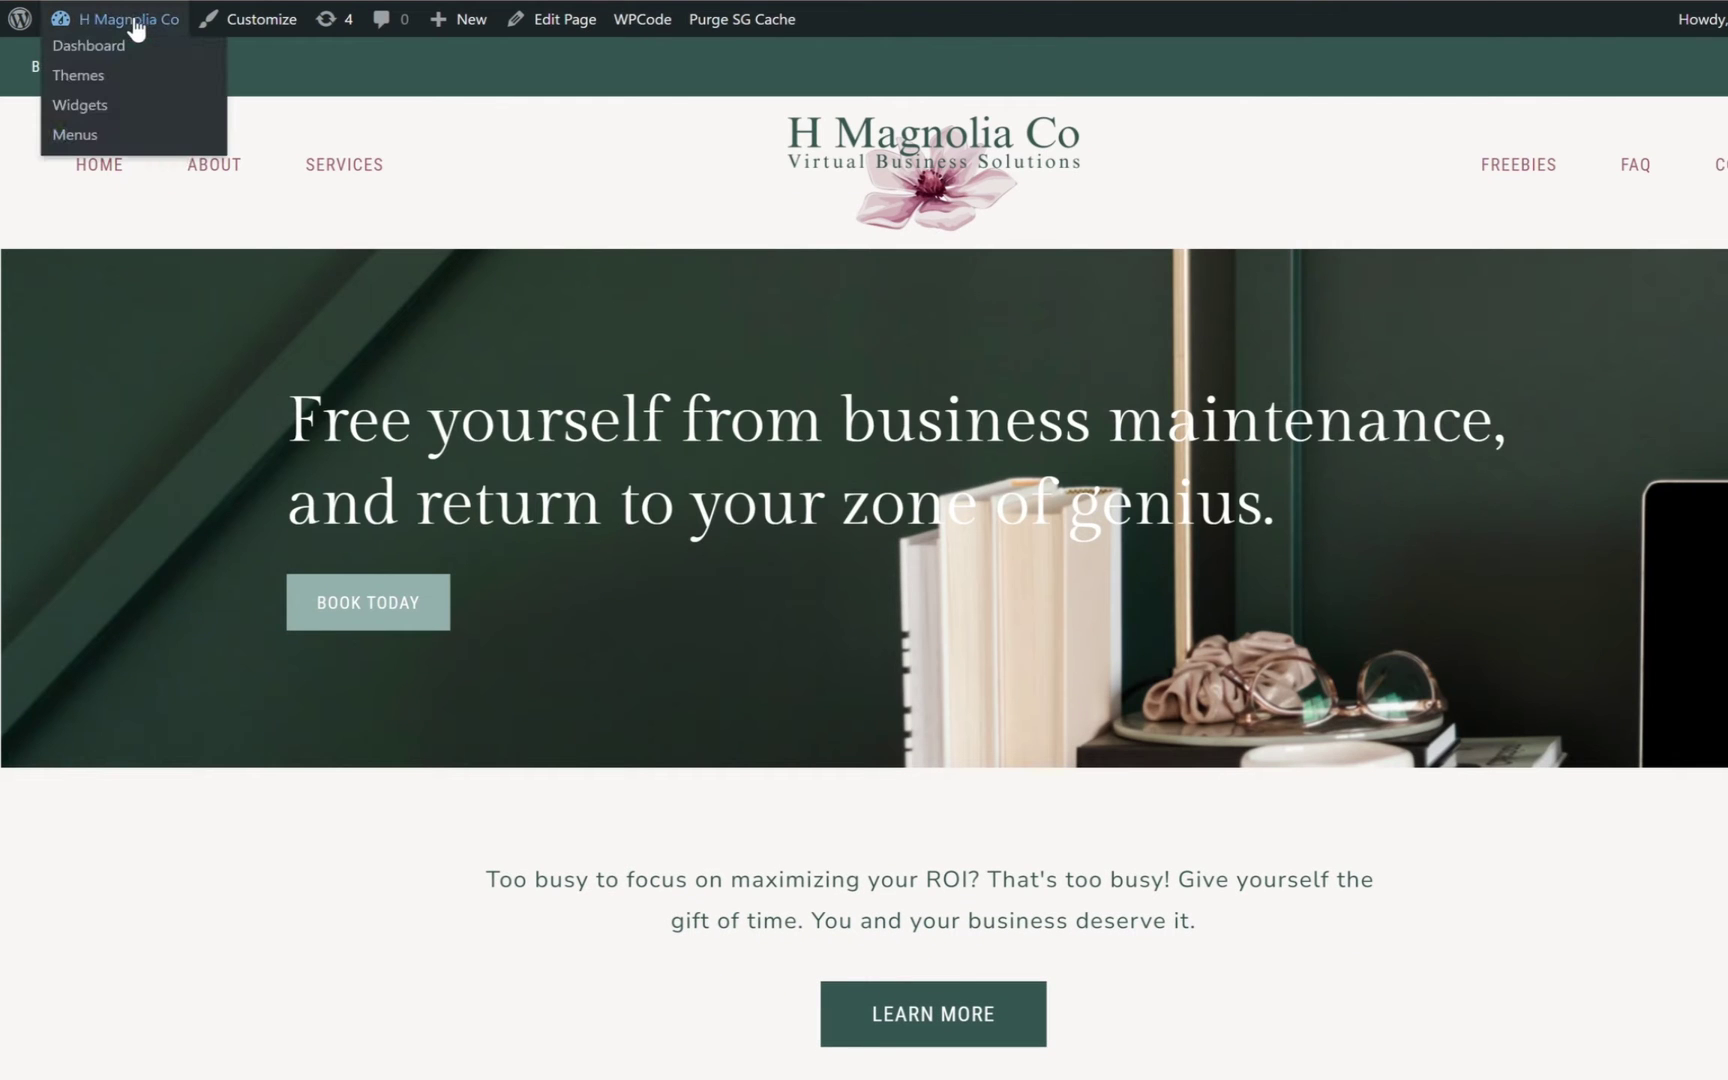
left_click(76, 135)
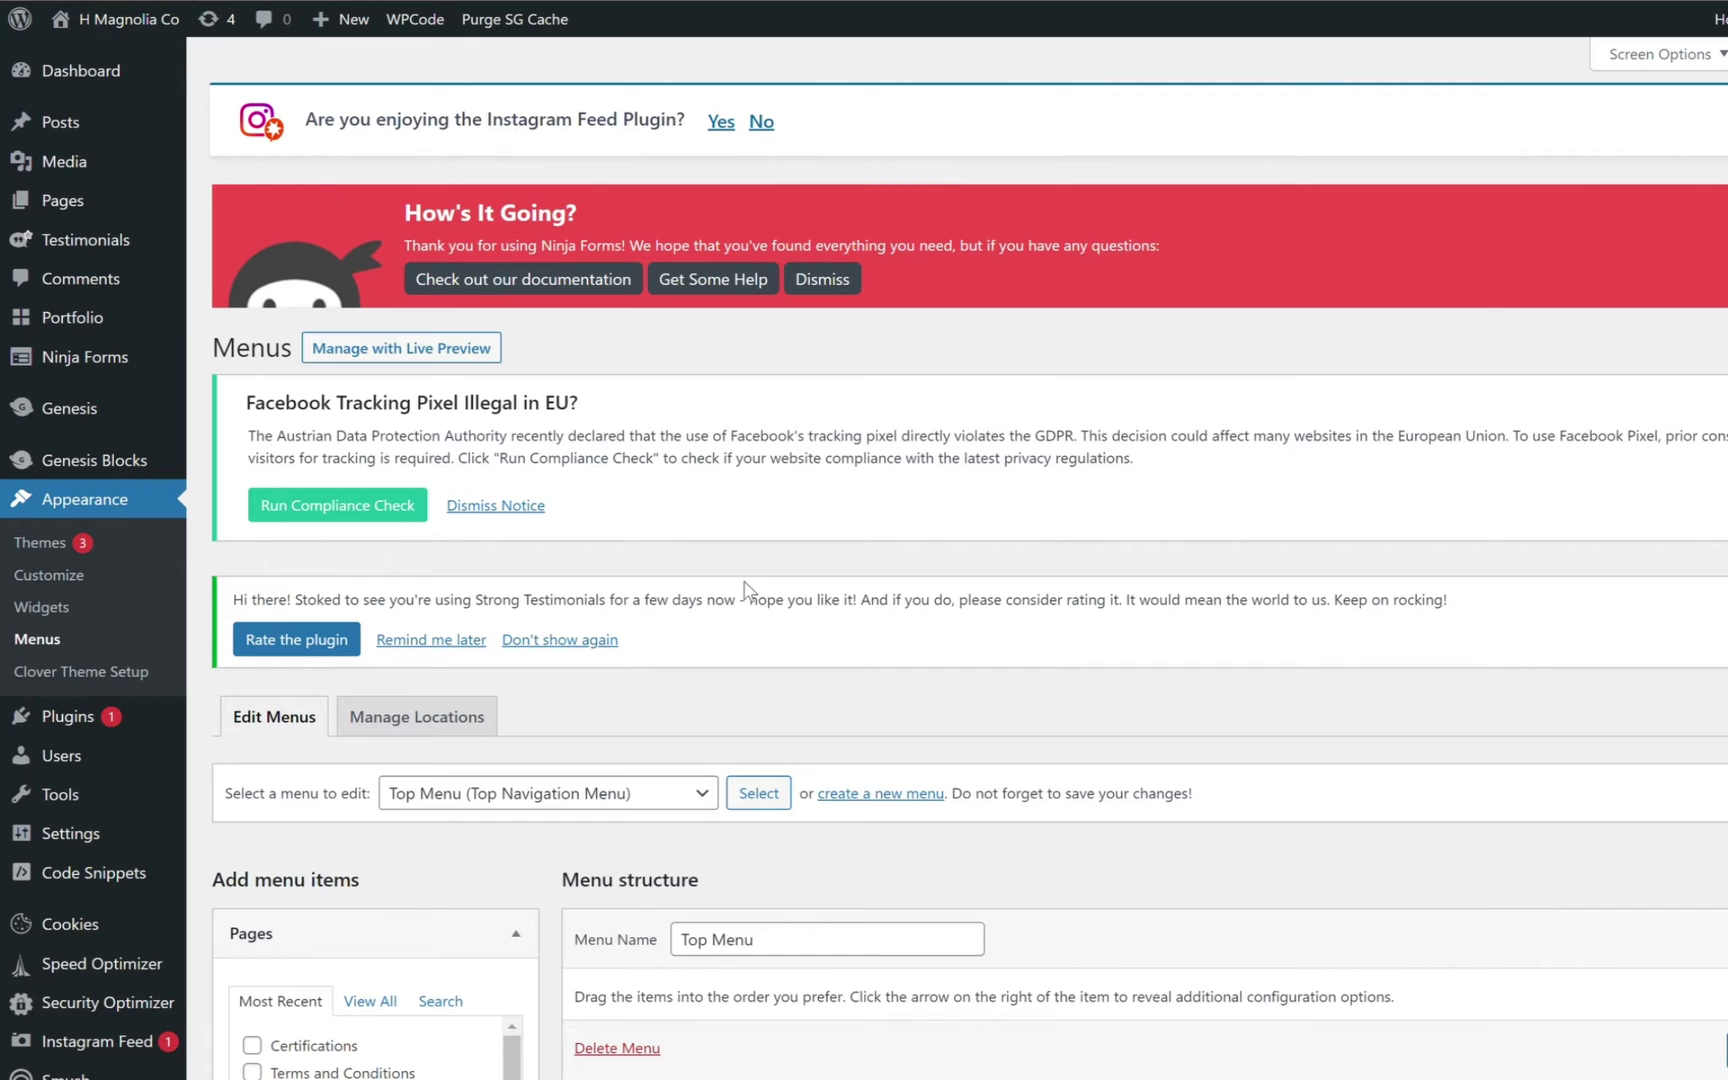
scroll(744, 588, "down", 3)
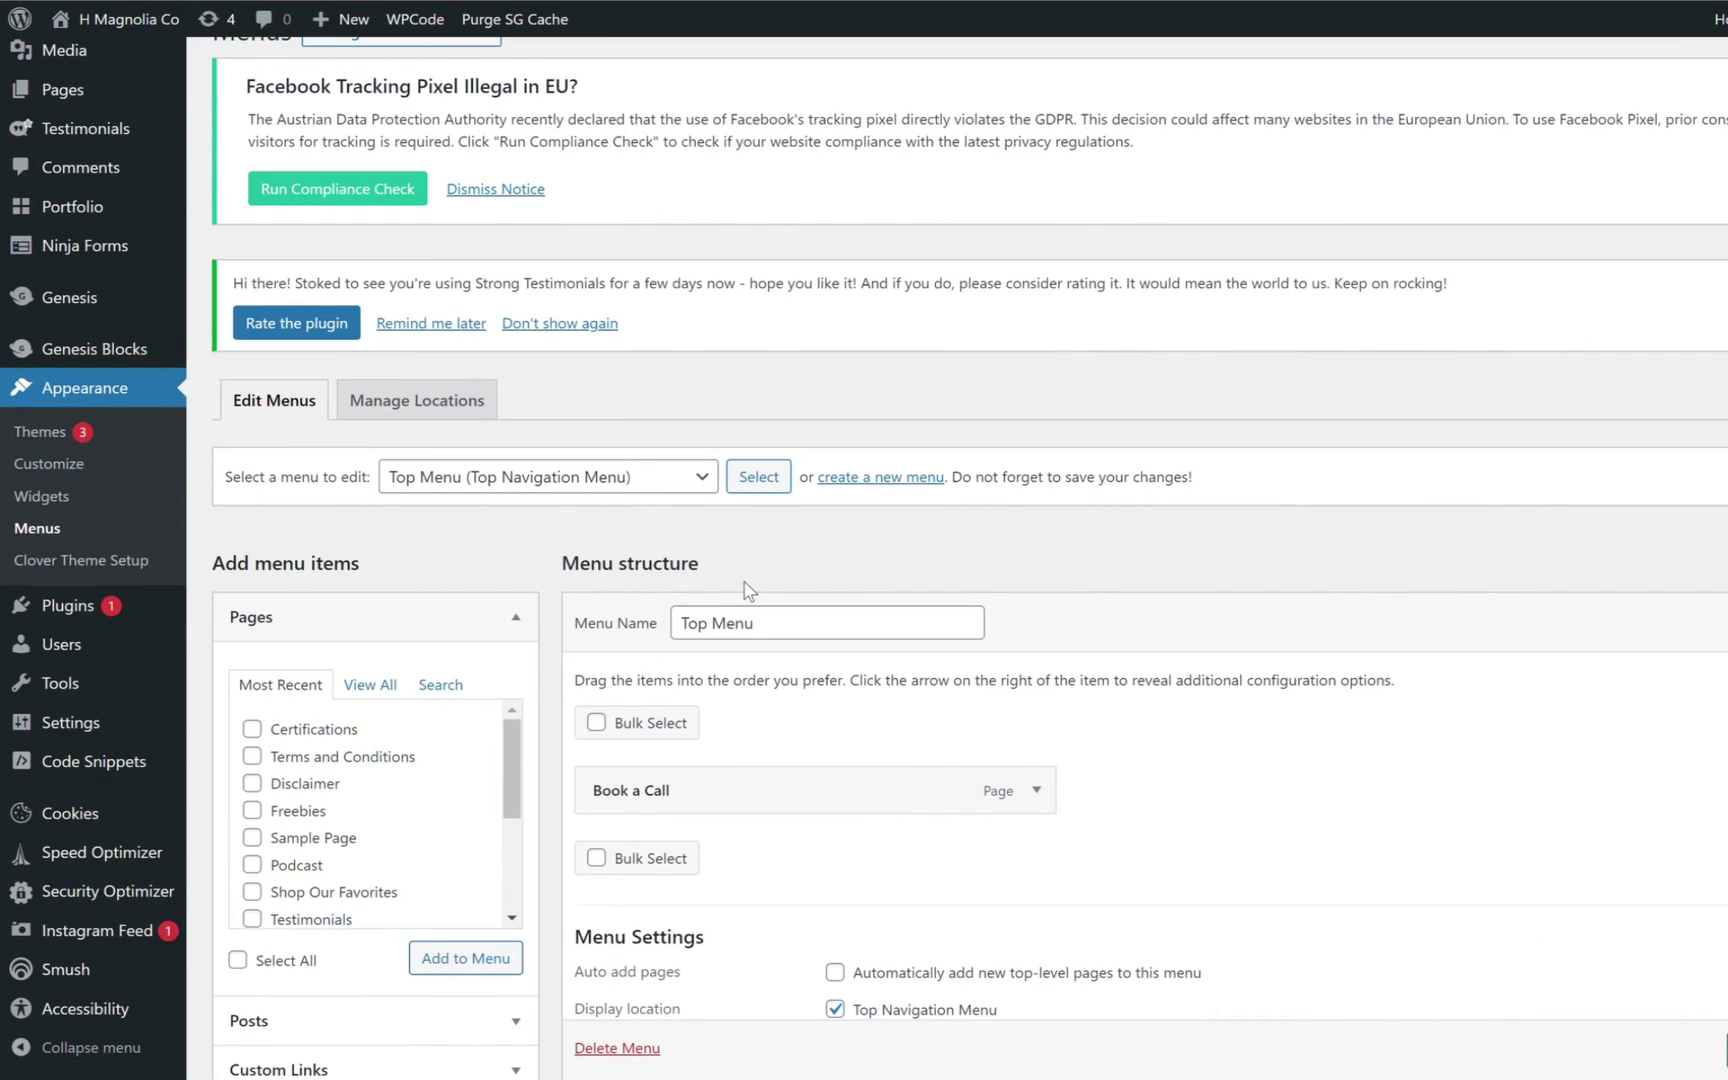
left_click(716, 487)
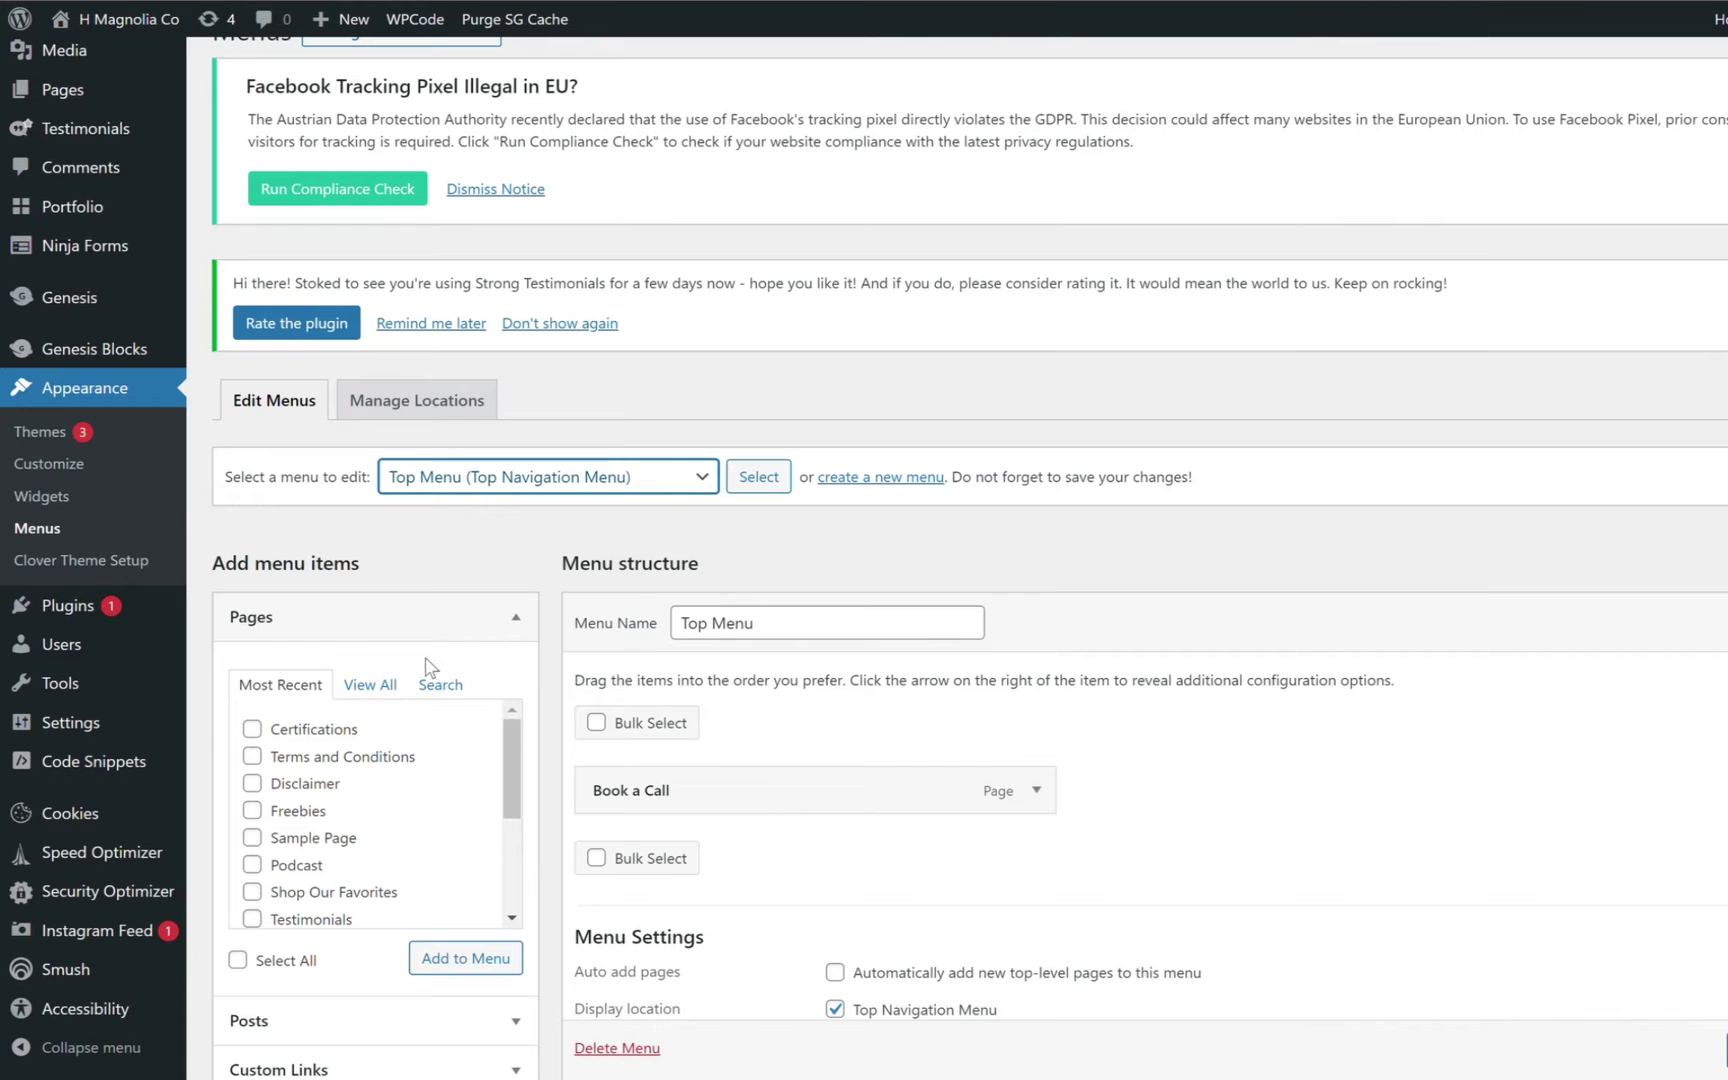
key("alt+Down")
key("Up")
key("Up")
key("Up")
key("Up")
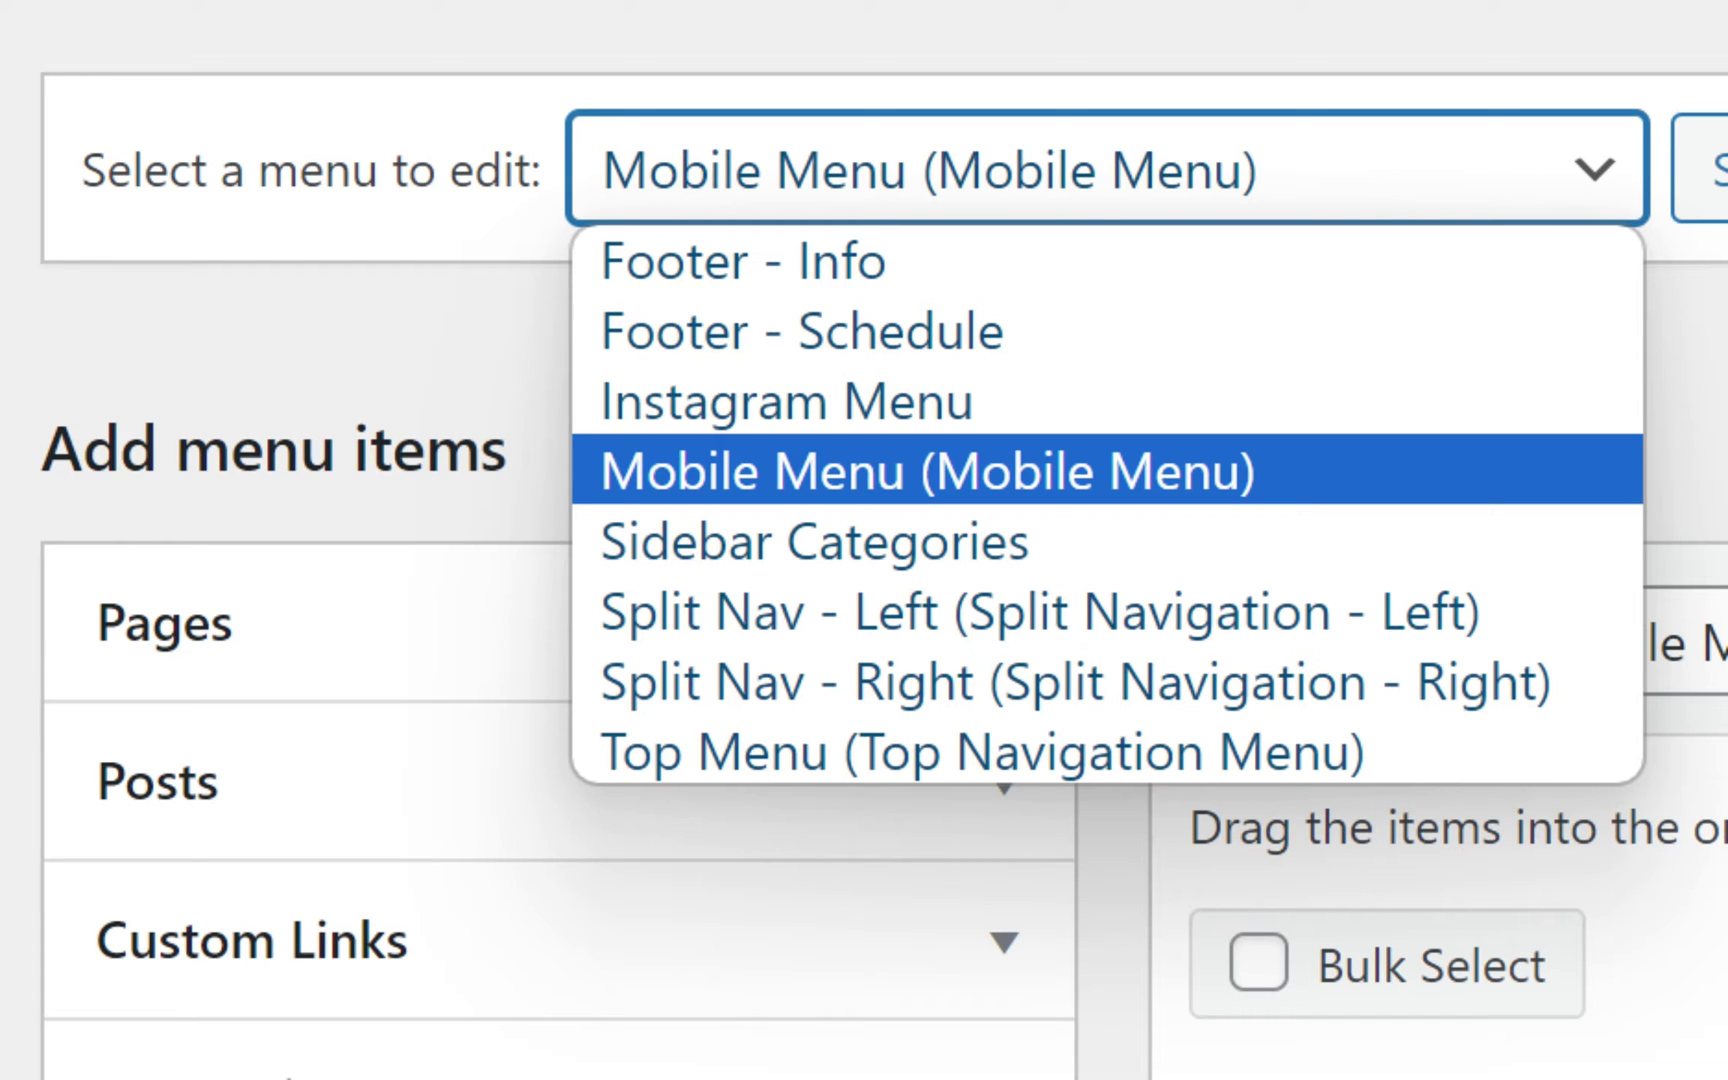
left_click(900, 752)
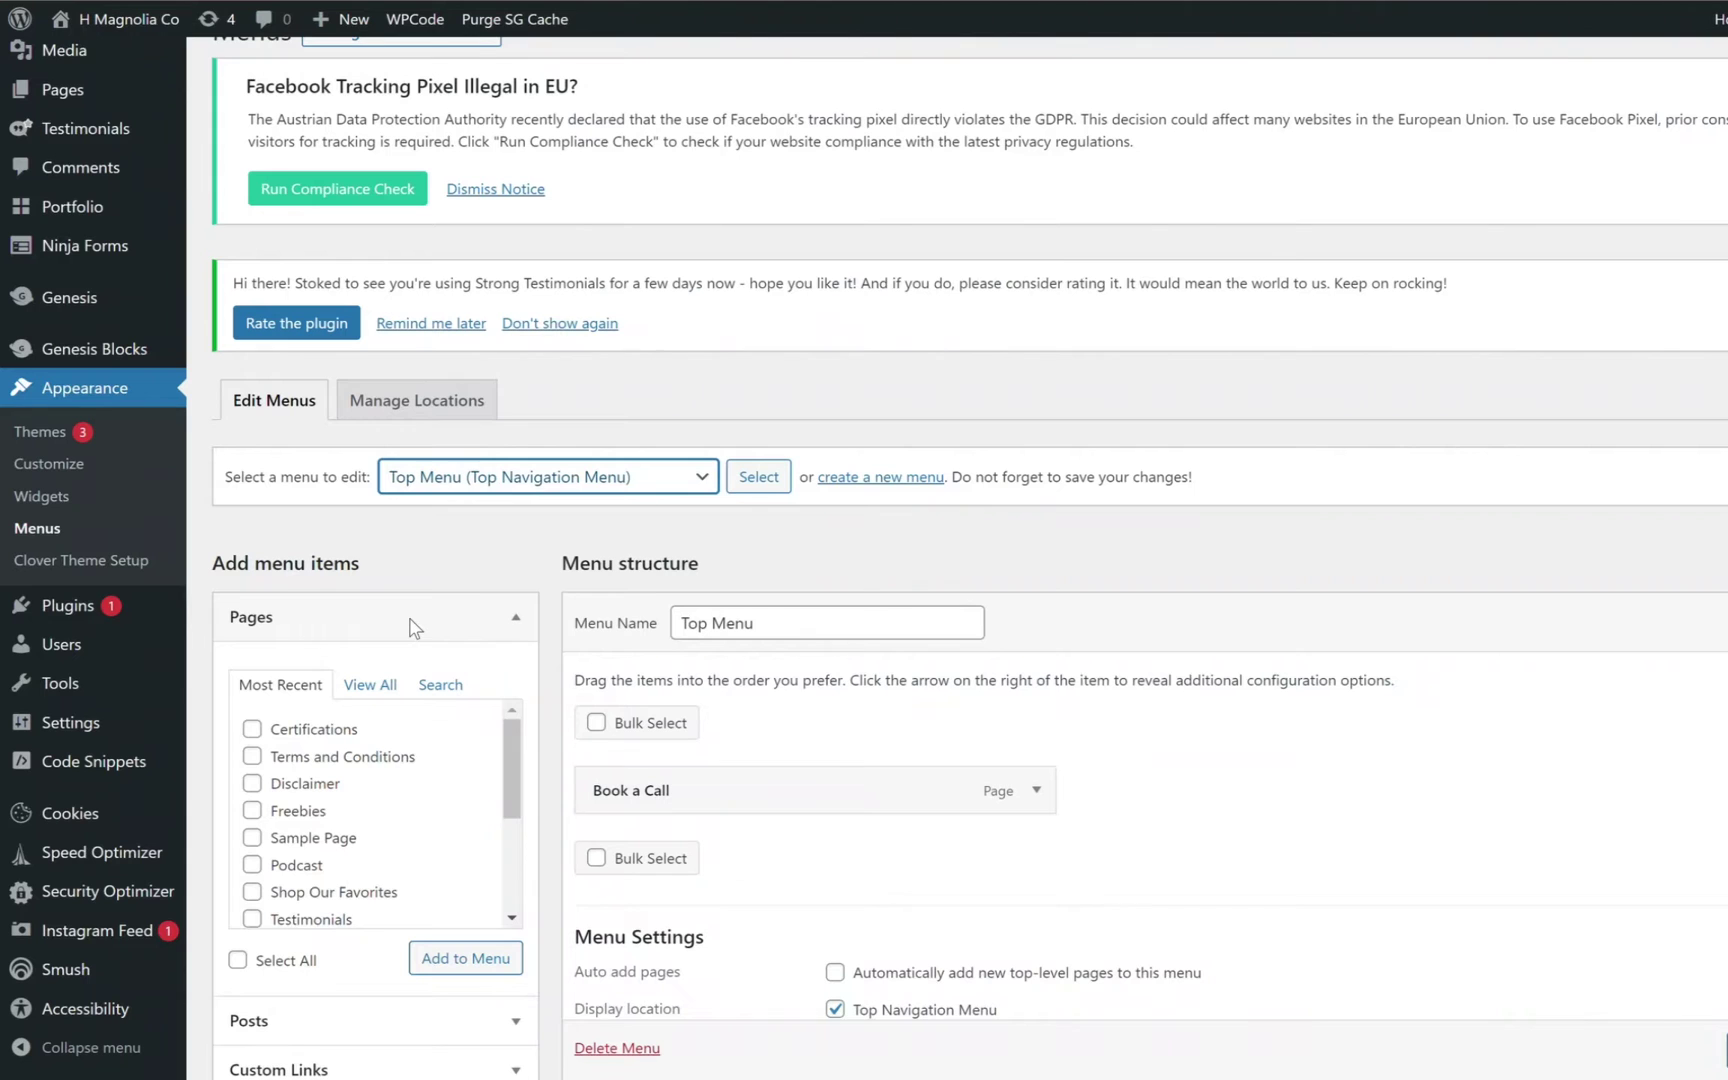
mouse_move(139, 22)
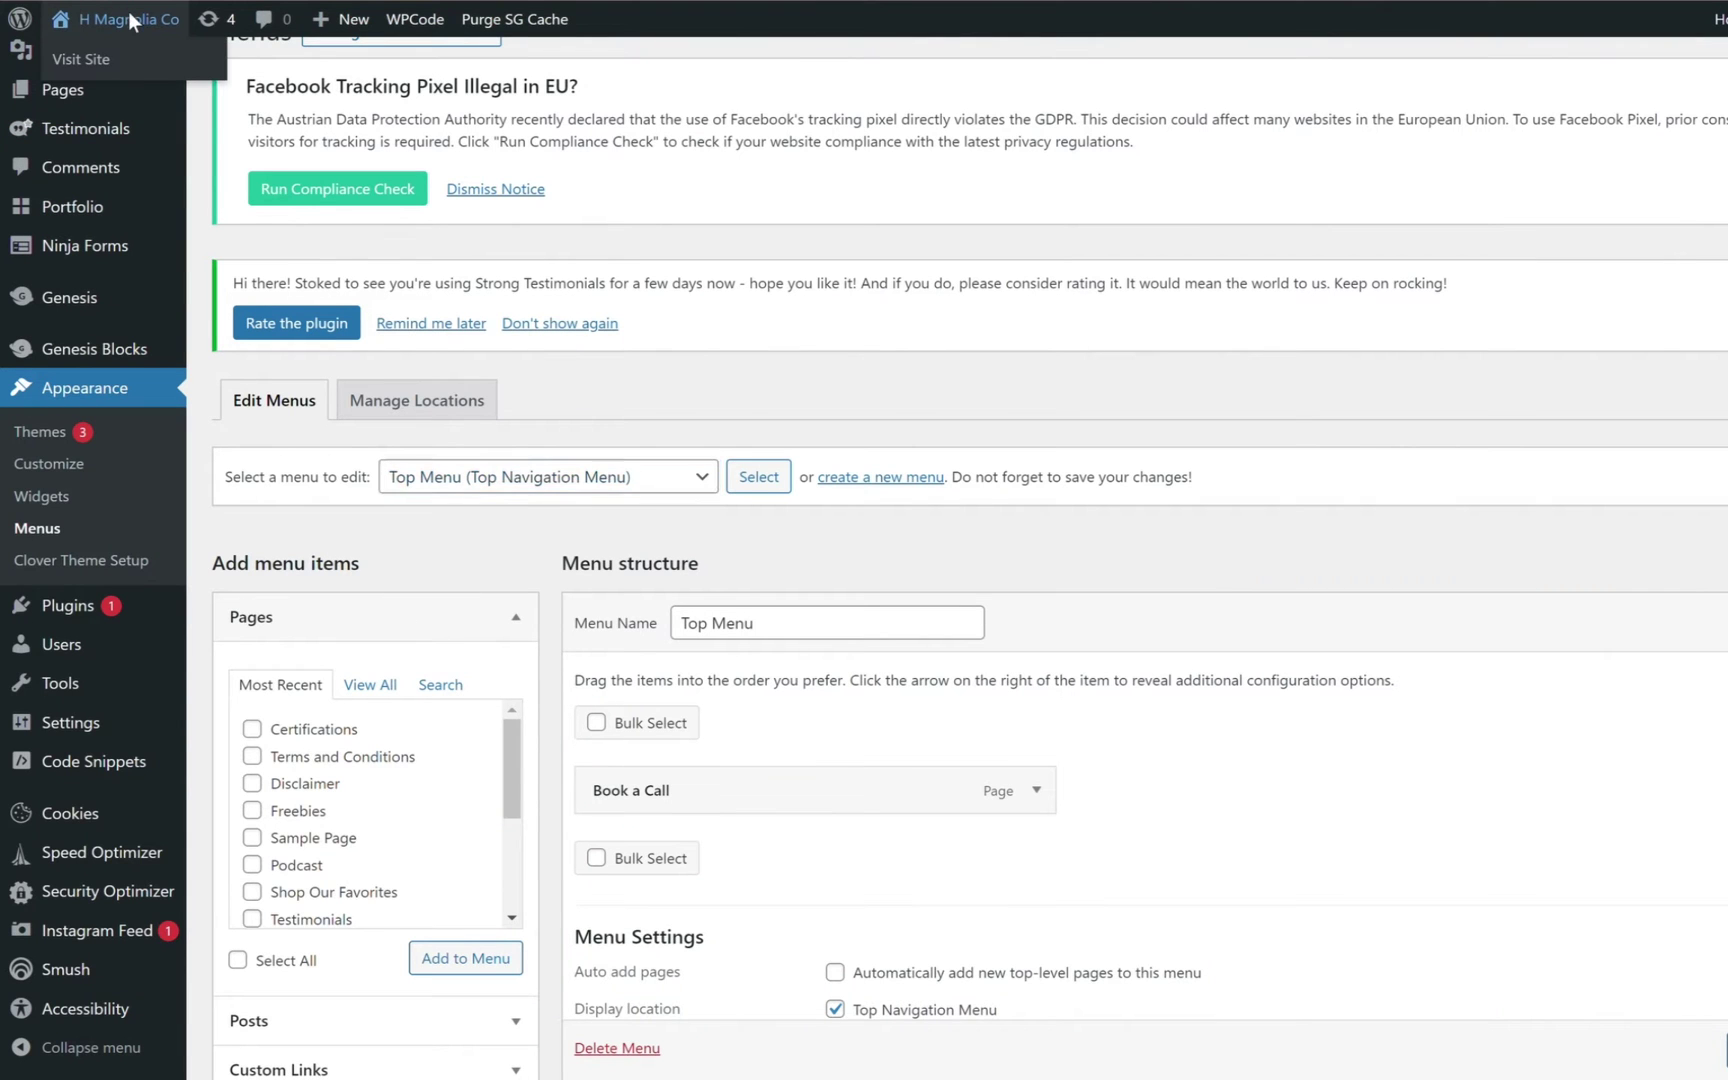
left_click(128, 11)
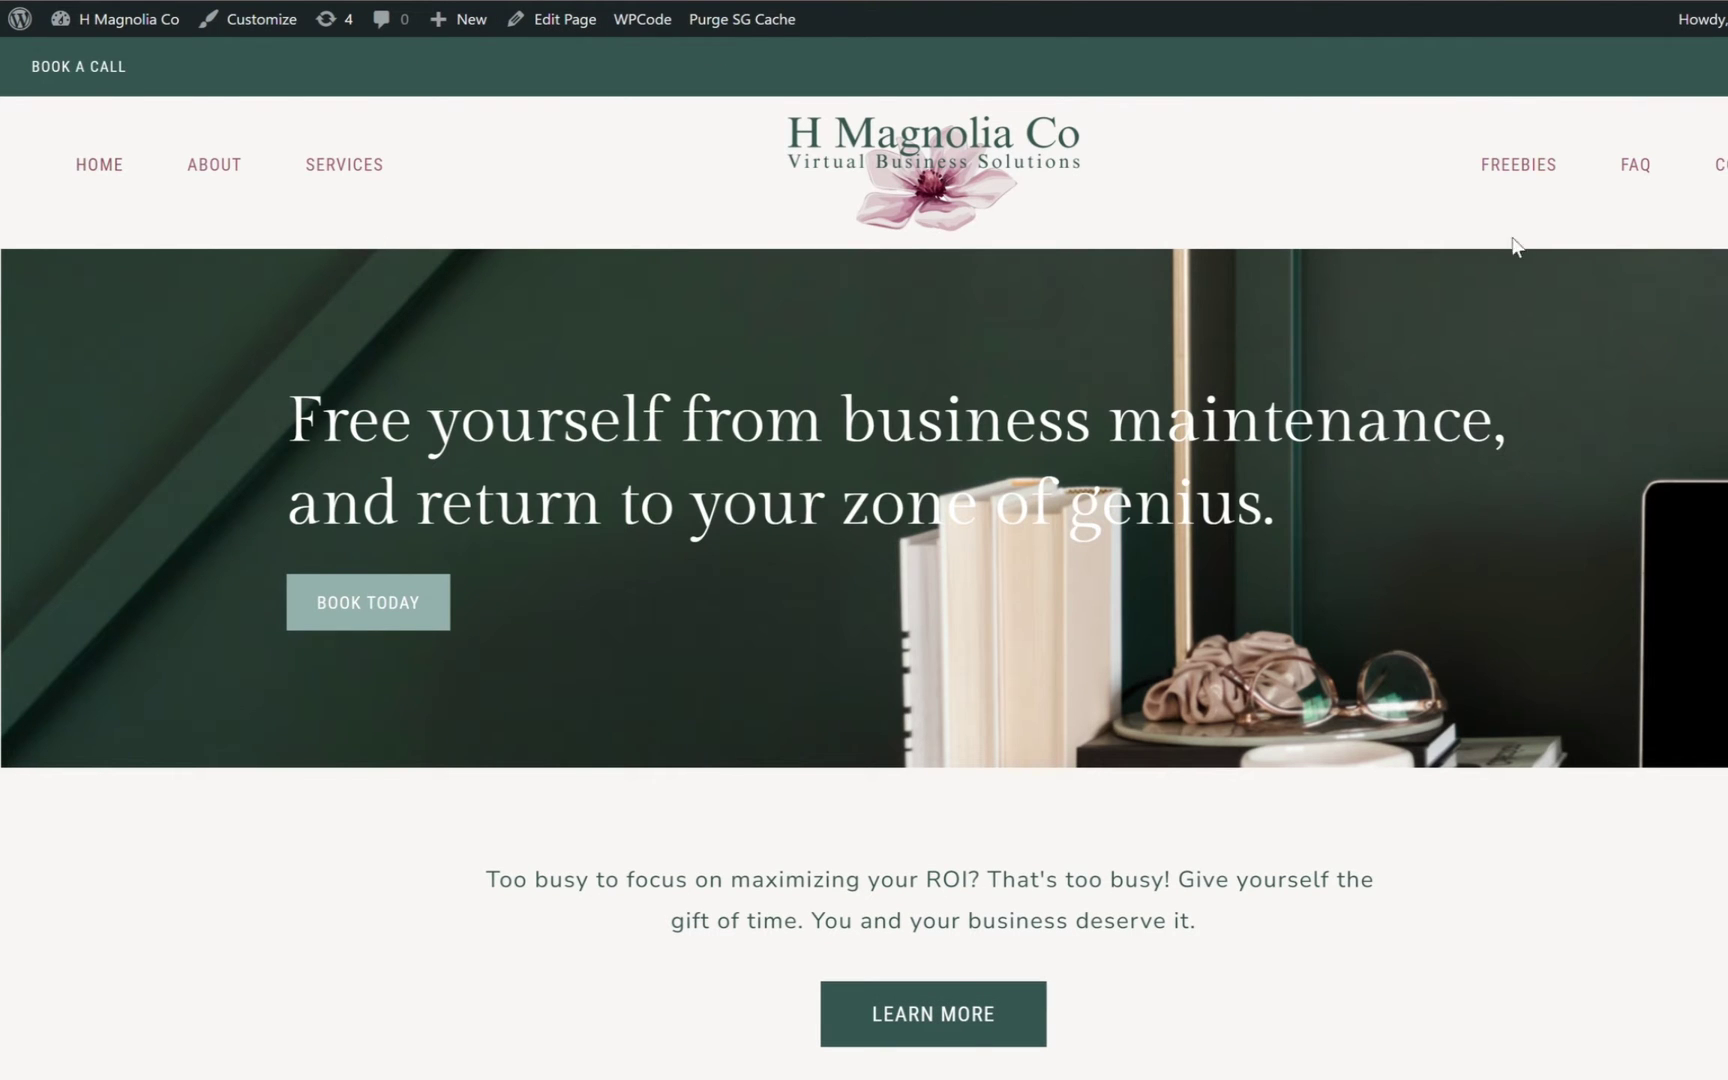
scroll(783, 870, "down", 10)
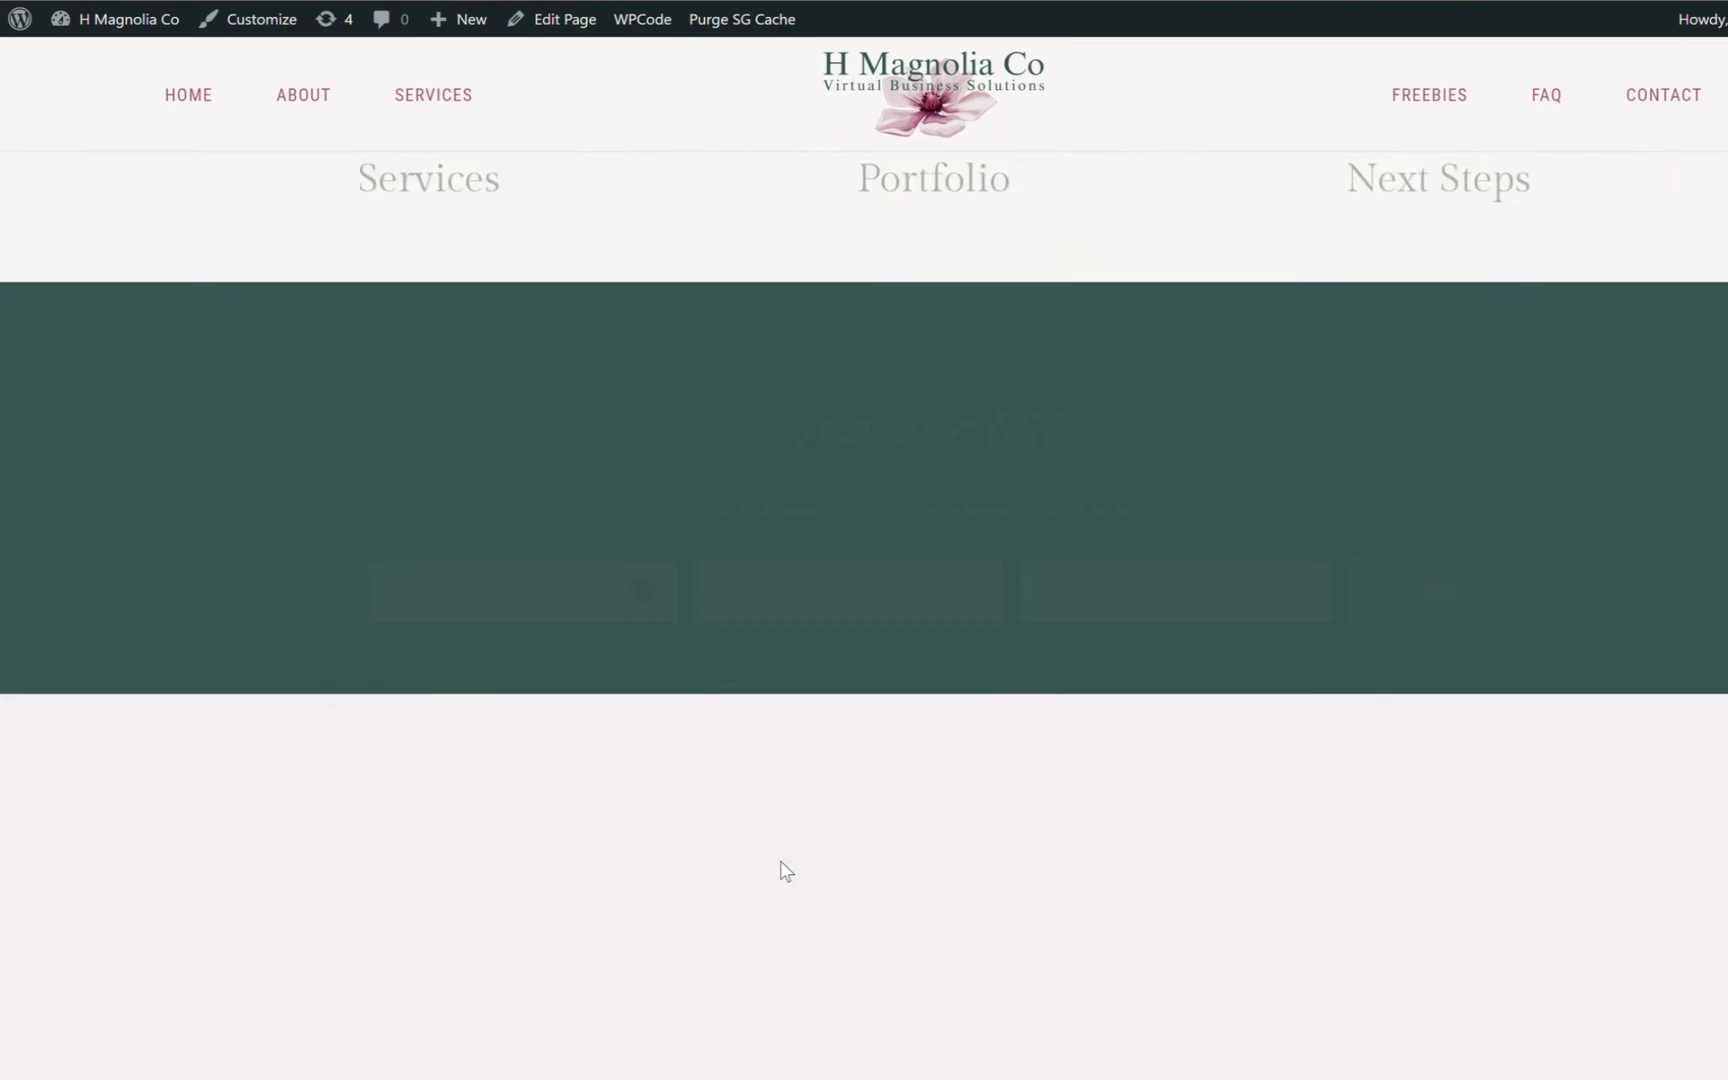
scroll(783, 870, "down", 5)
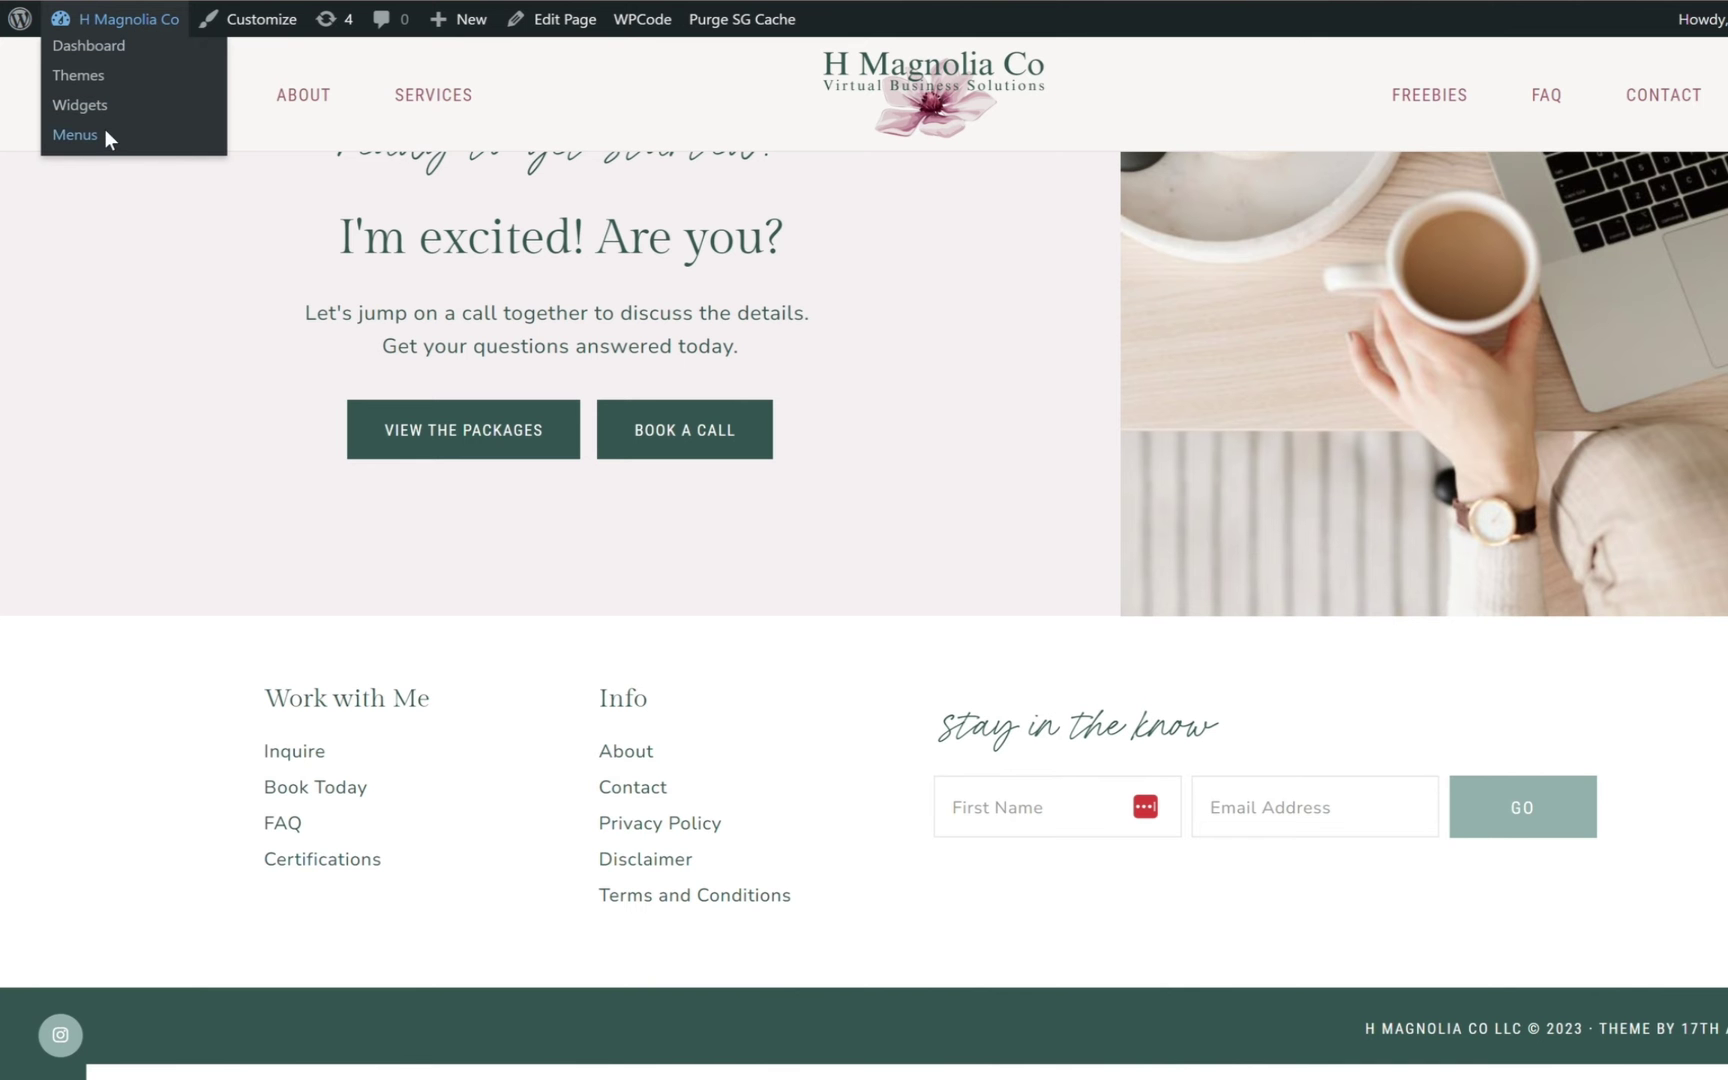
left_click(75, 134)
Pick Split Nav - Right in the menu selector and load its Freebies, FAQ and Contact items.
scroll(1115, 601, "down", 1)
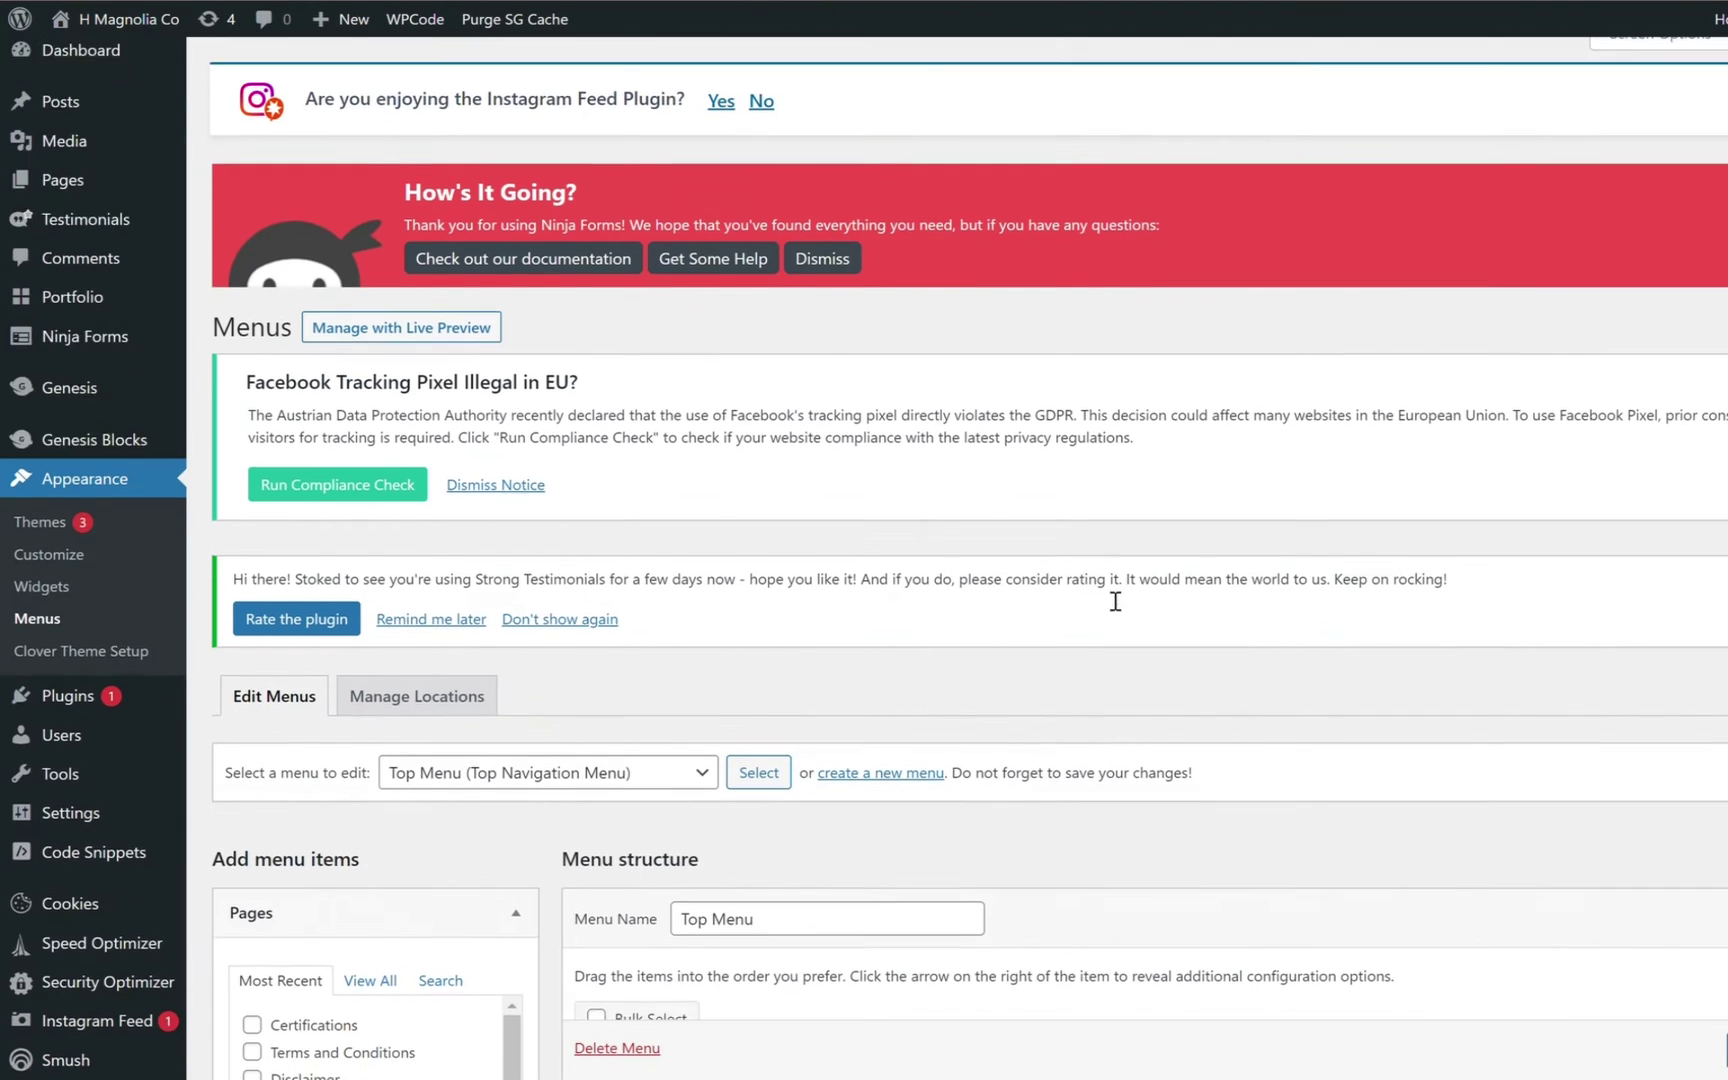
scroll(1115, 601, "down", 4)
scroll(1110, 598, "up", 1)
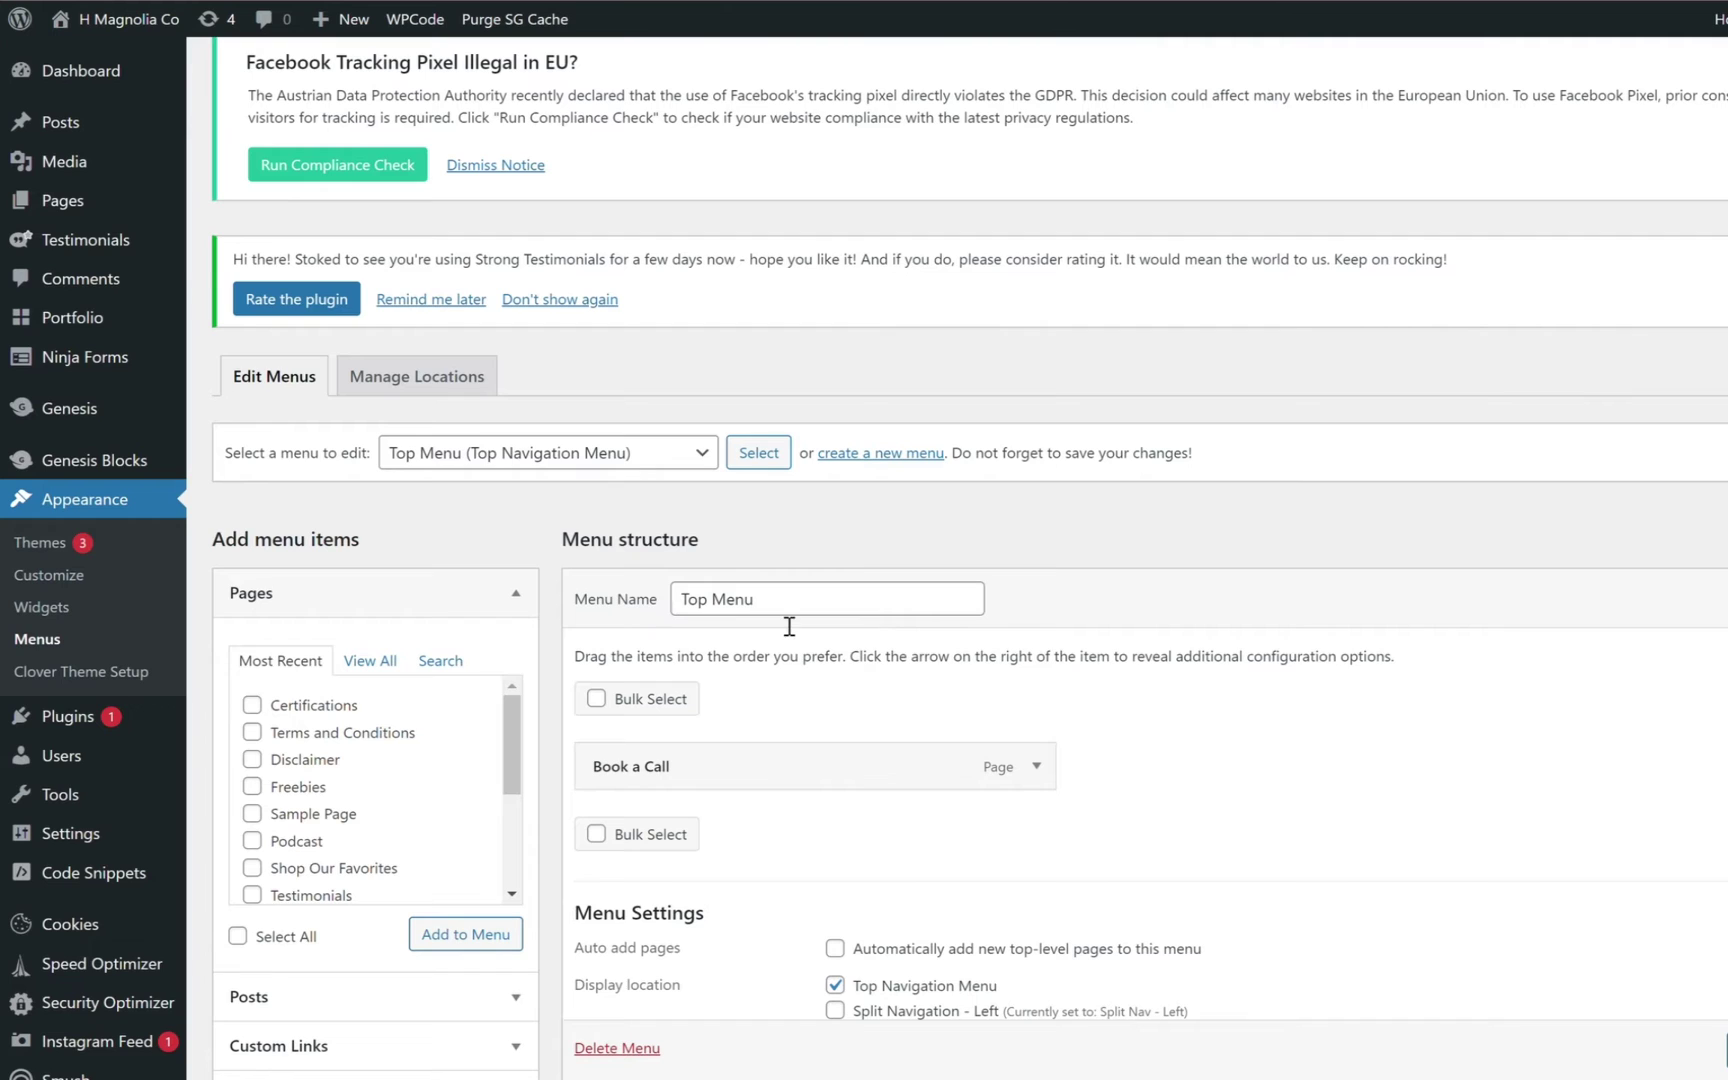
left_click(702, 453)
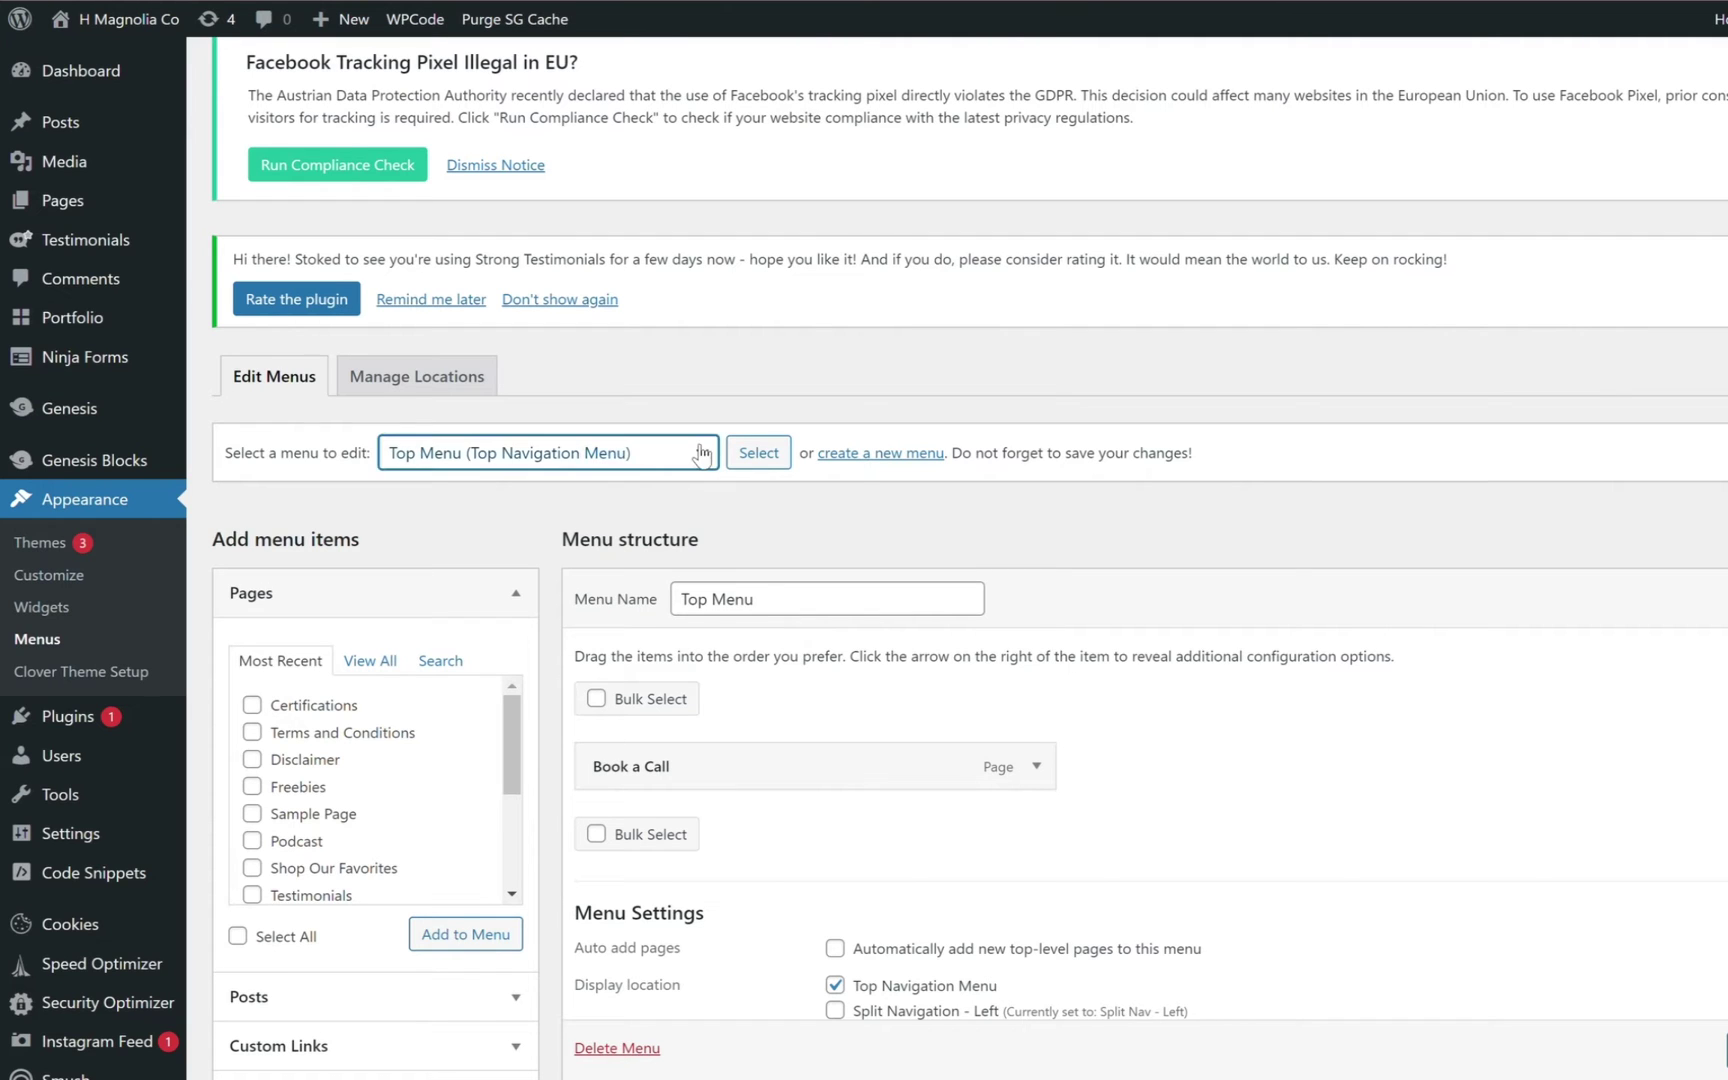
left_click(637, 620)
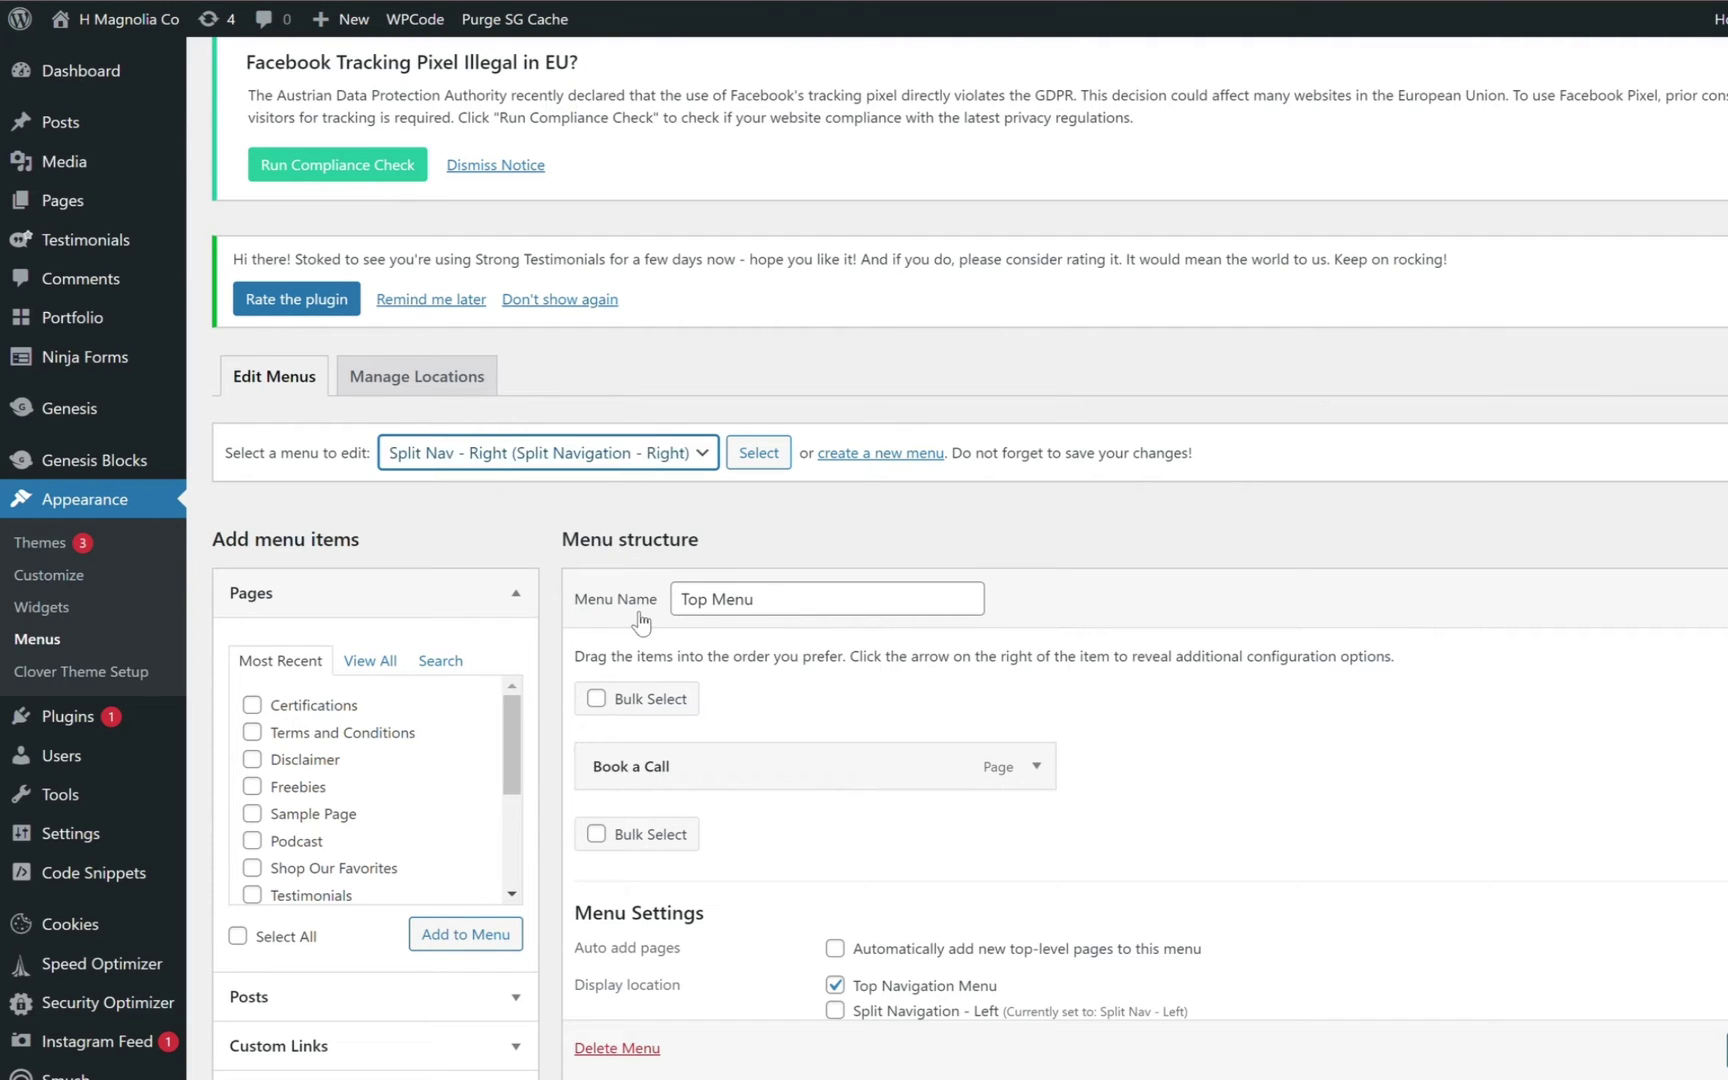
left_click(768, 462)
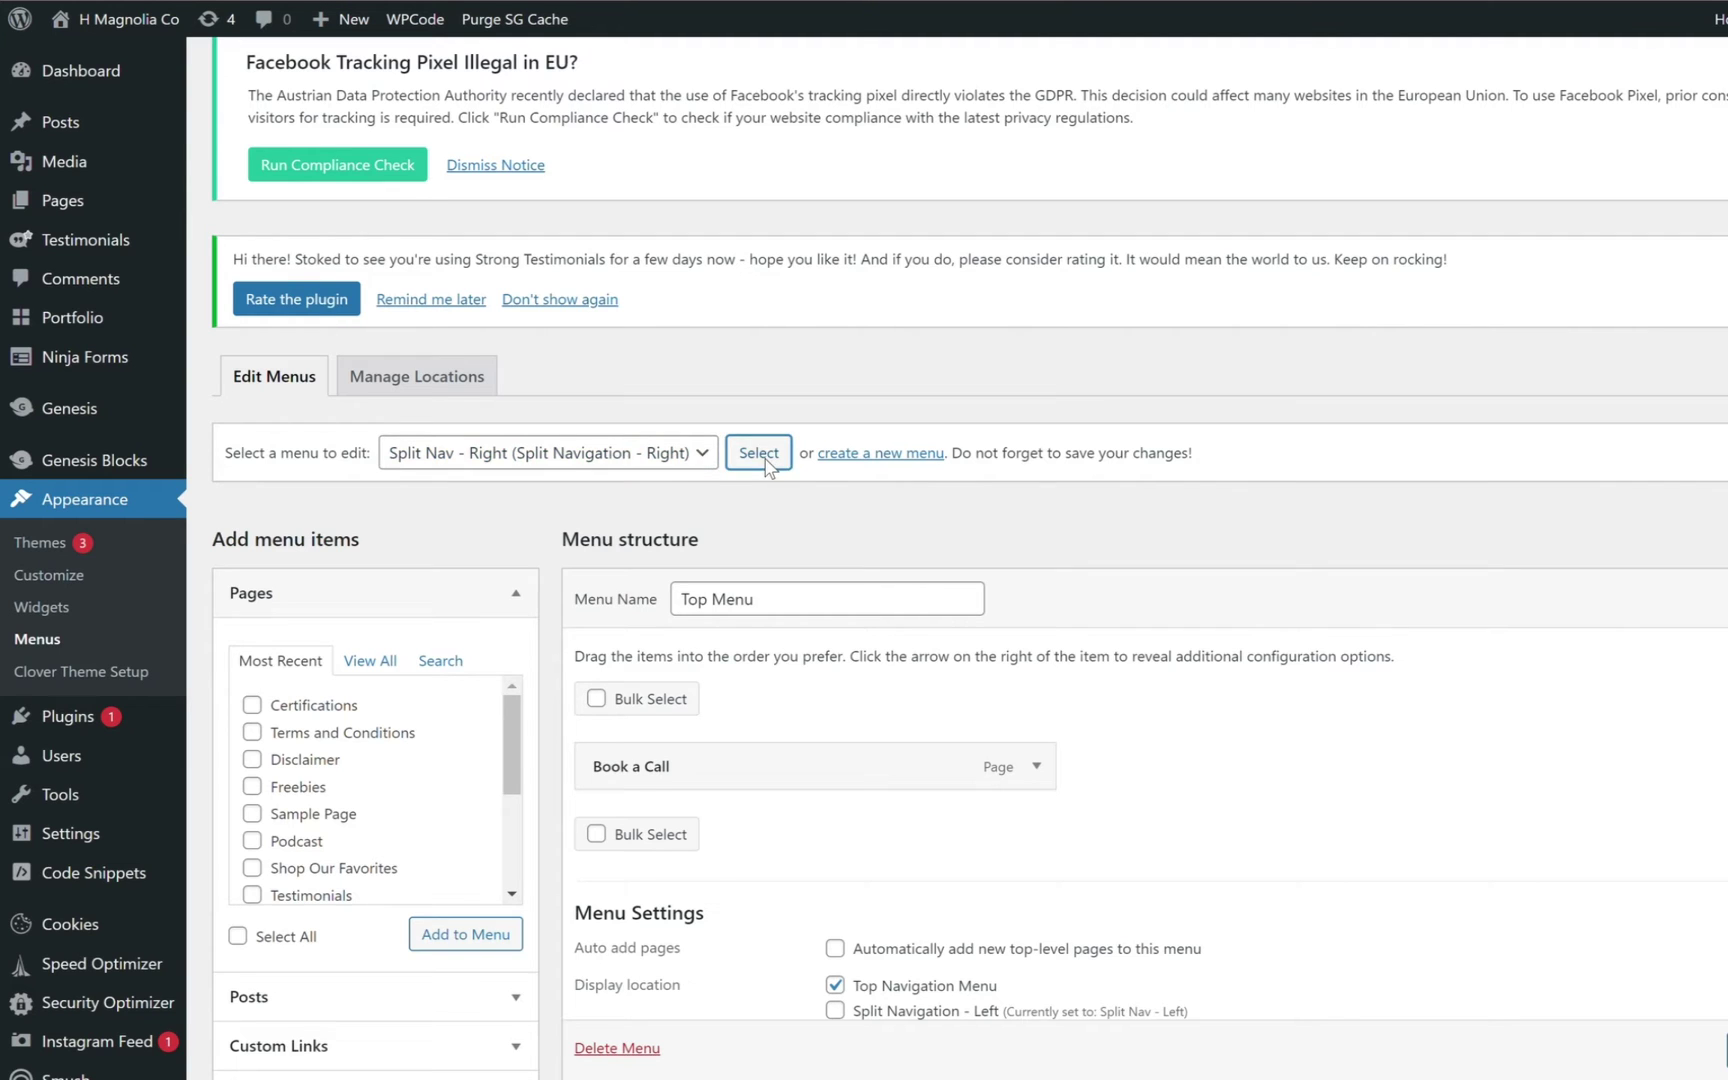
scroll(520, 335, "down", 3)
left_click(520, 335)
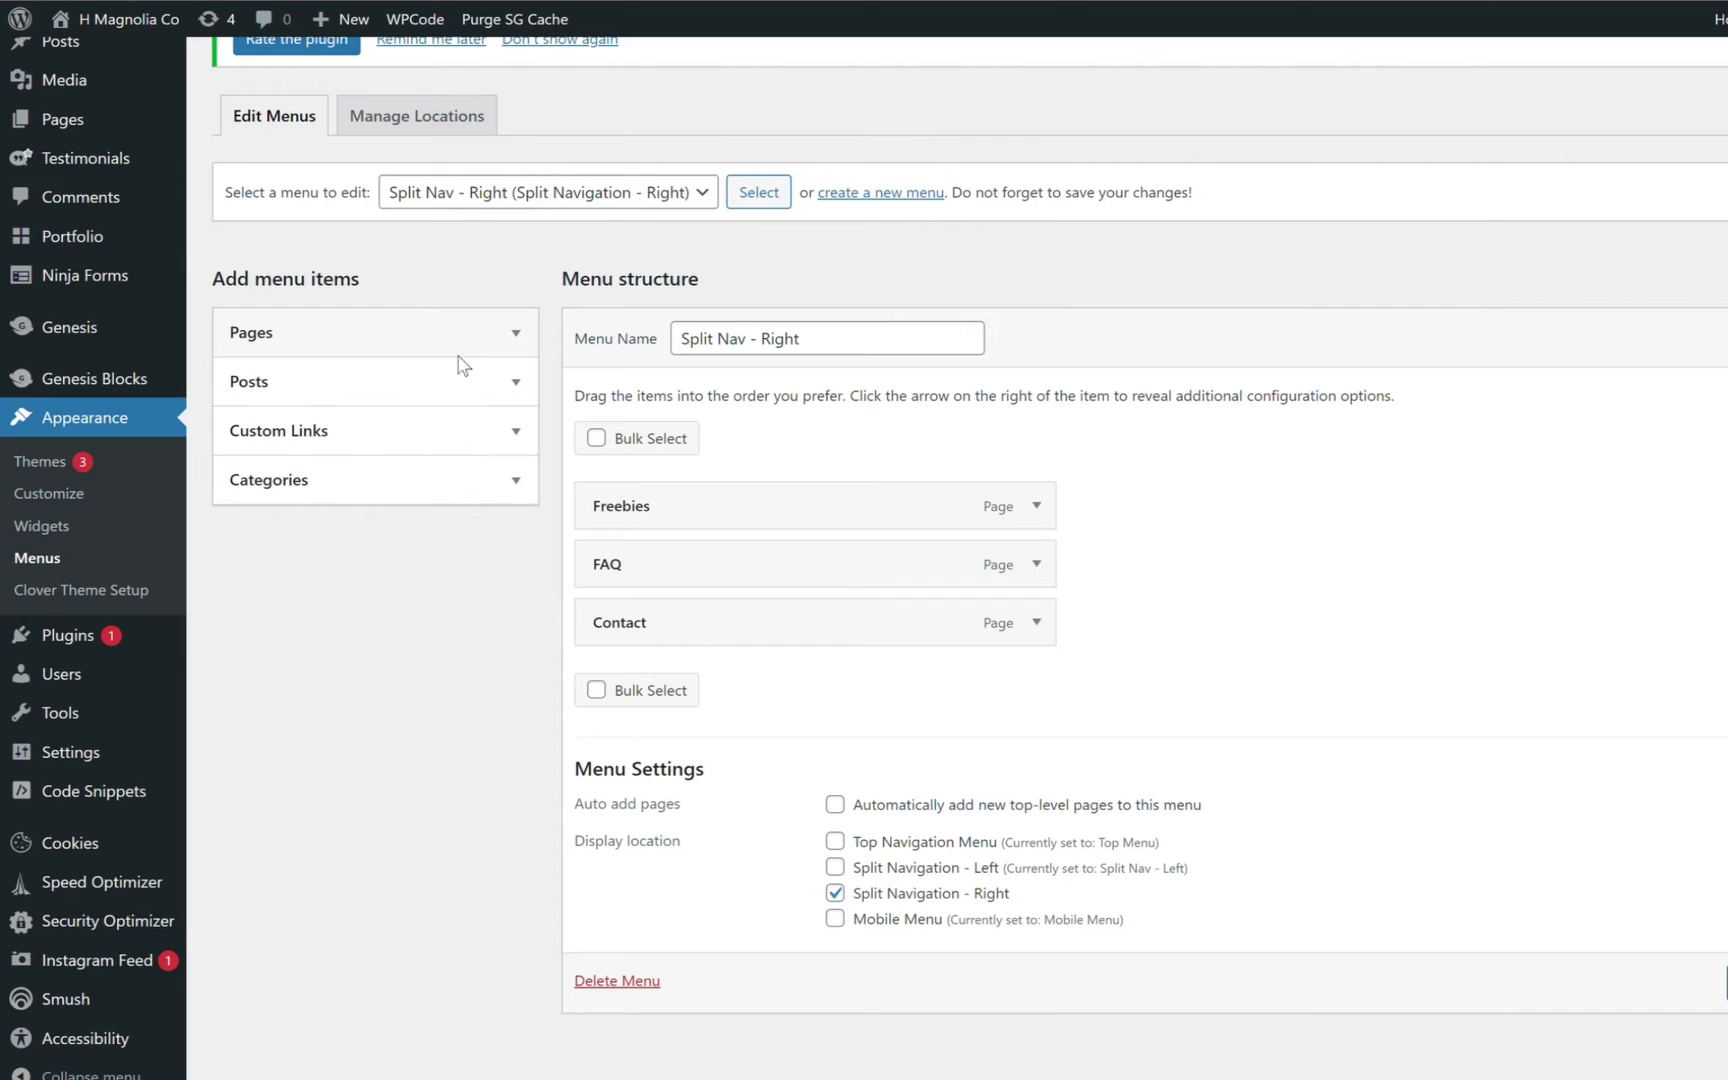
left_click(493, 340)
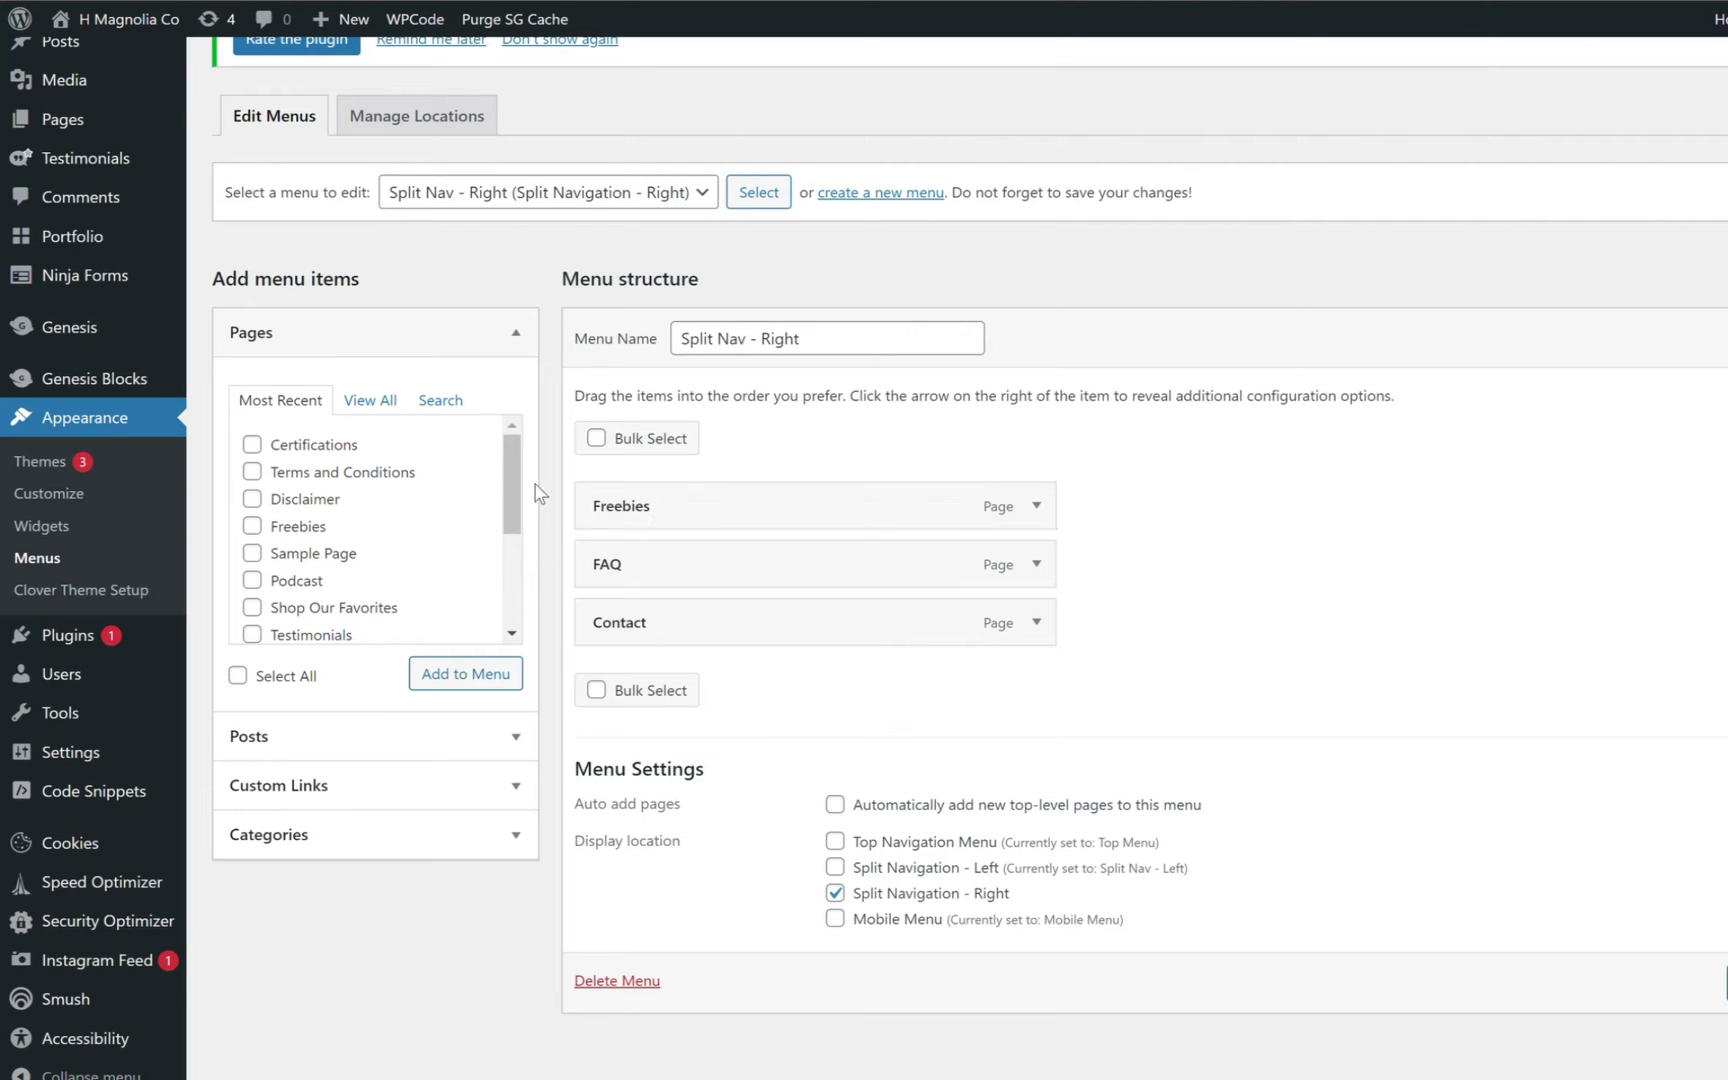
Add the Freebies page to the Split Nav - Right menu.
left_click(252, 526)
left_click(480, 675)
left_click(516, 333)
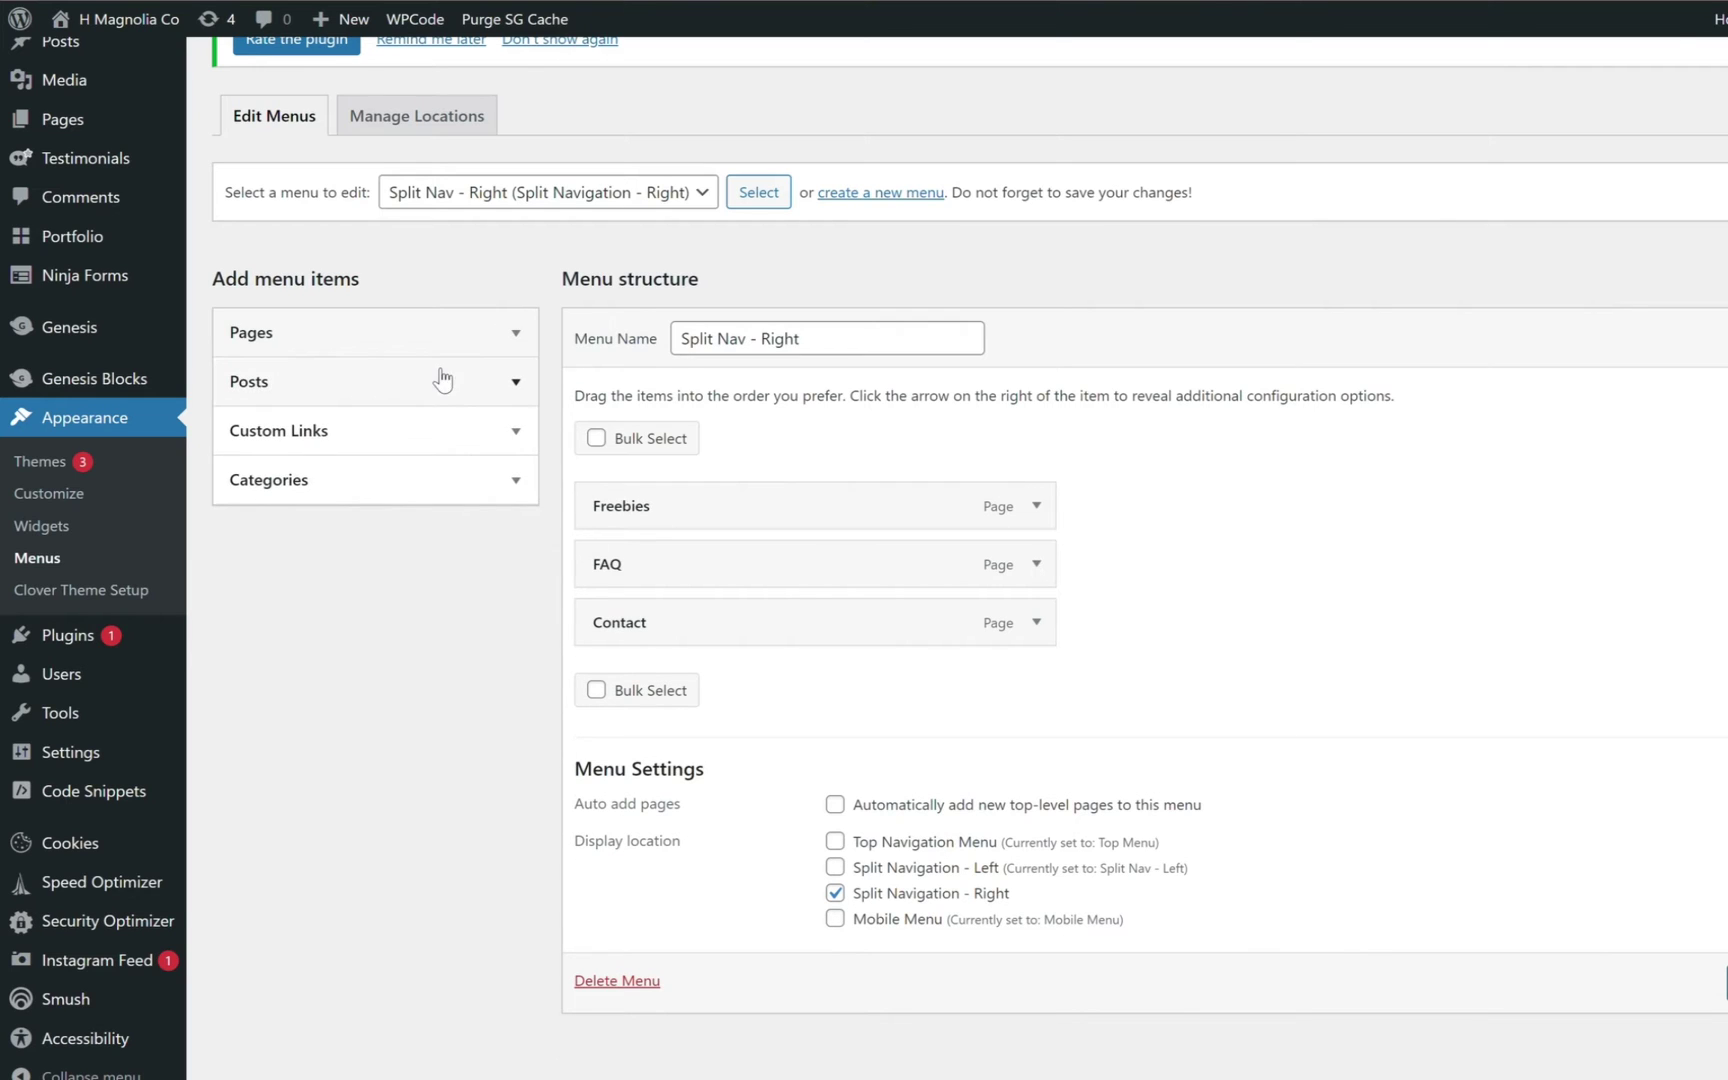
Expand Posts and Custom Links to reveal the URL and Link Text fields.
left_click(446, 382)
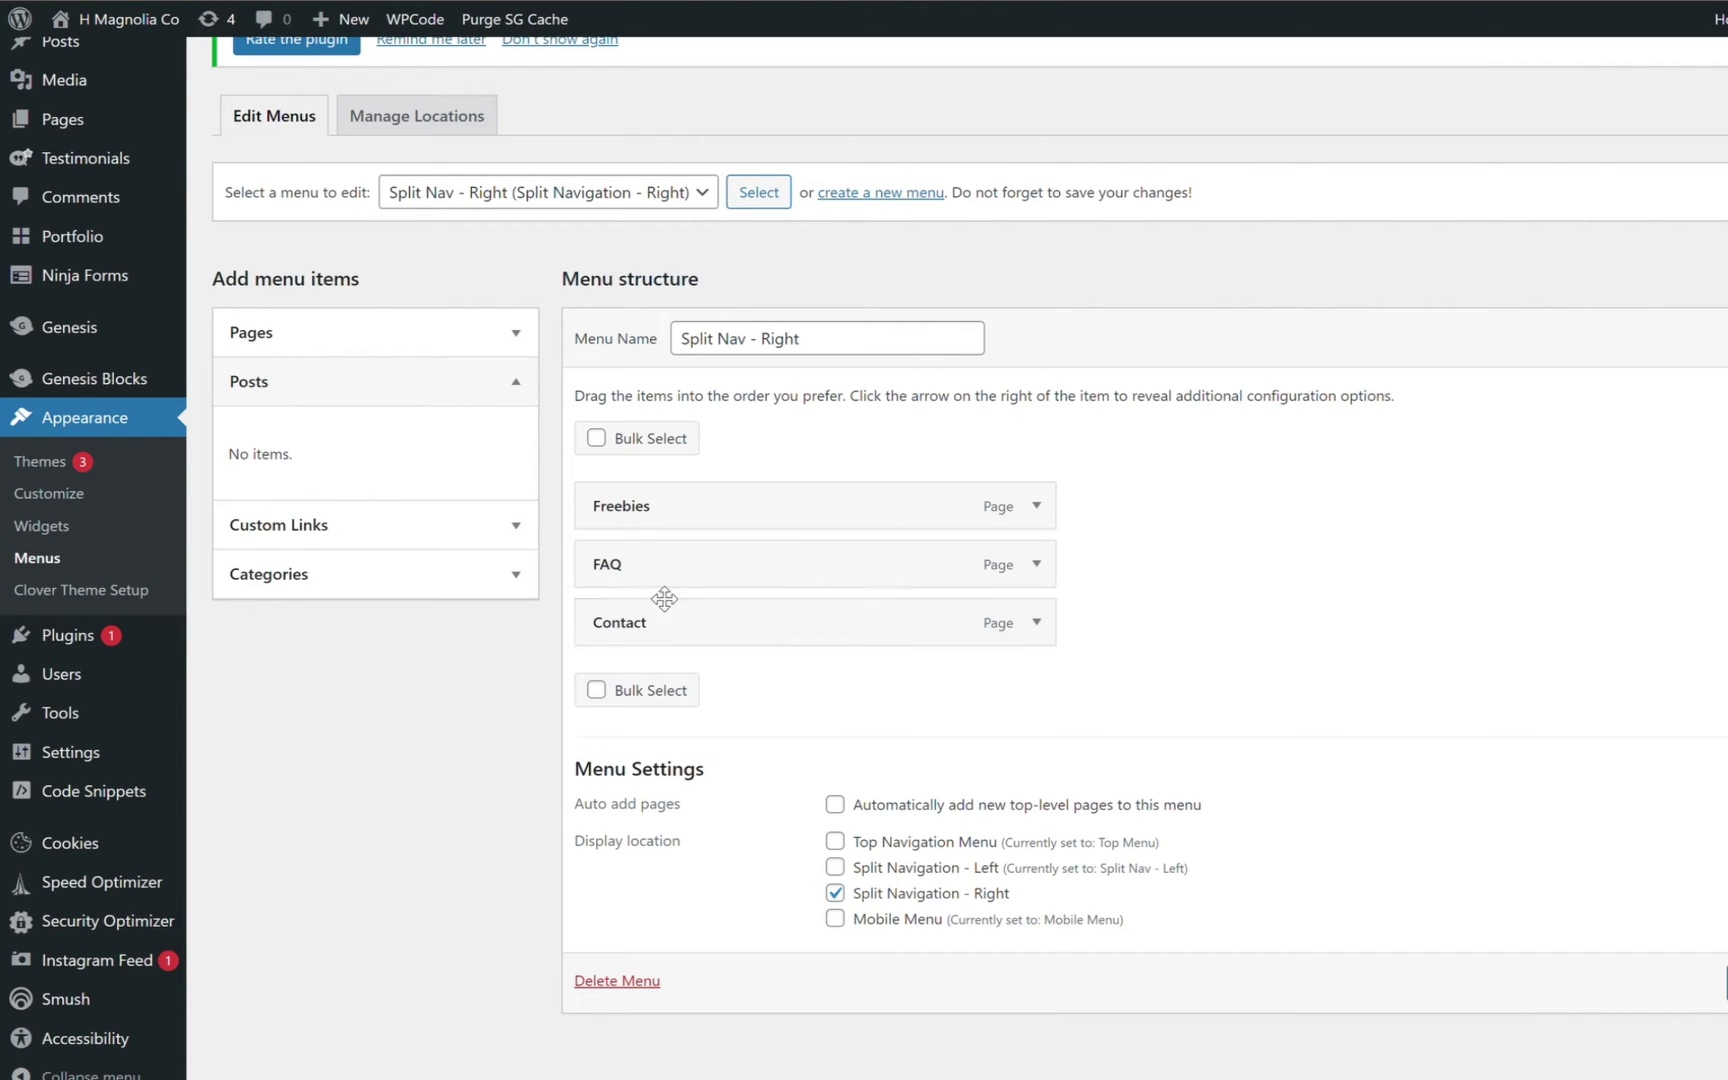
left_click(518, 526)
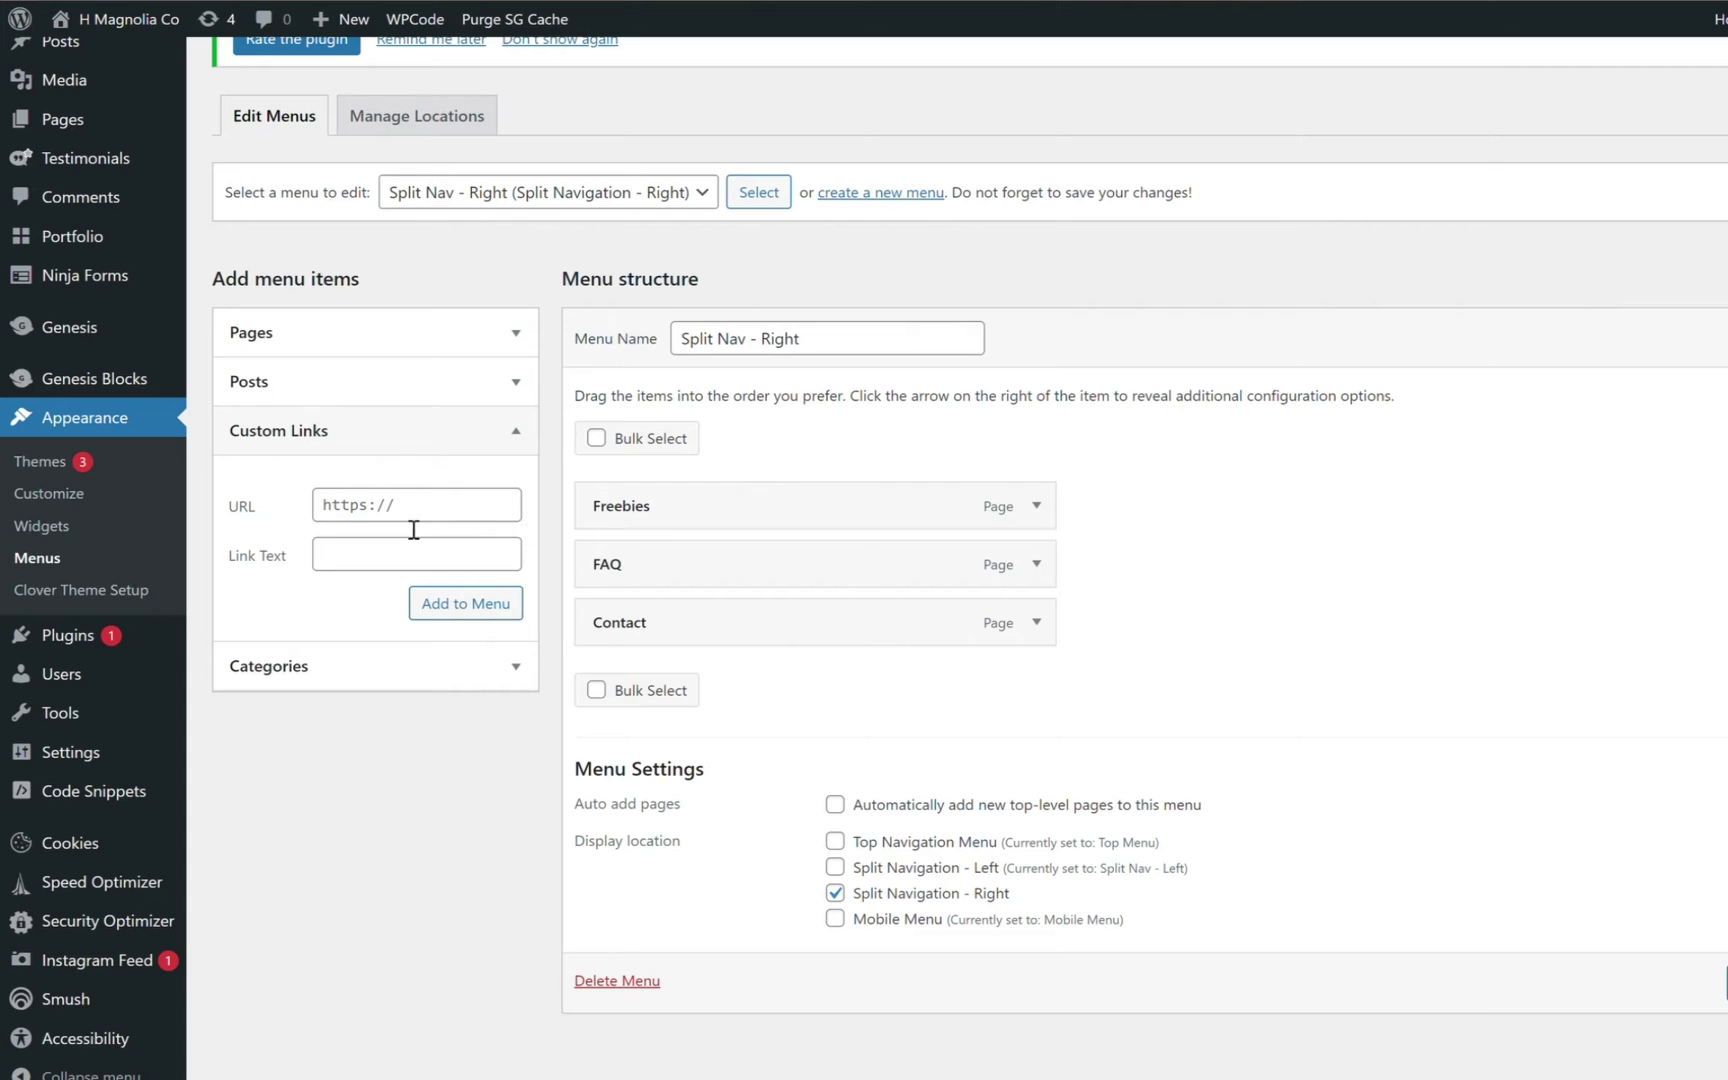
left_click(366, 573)
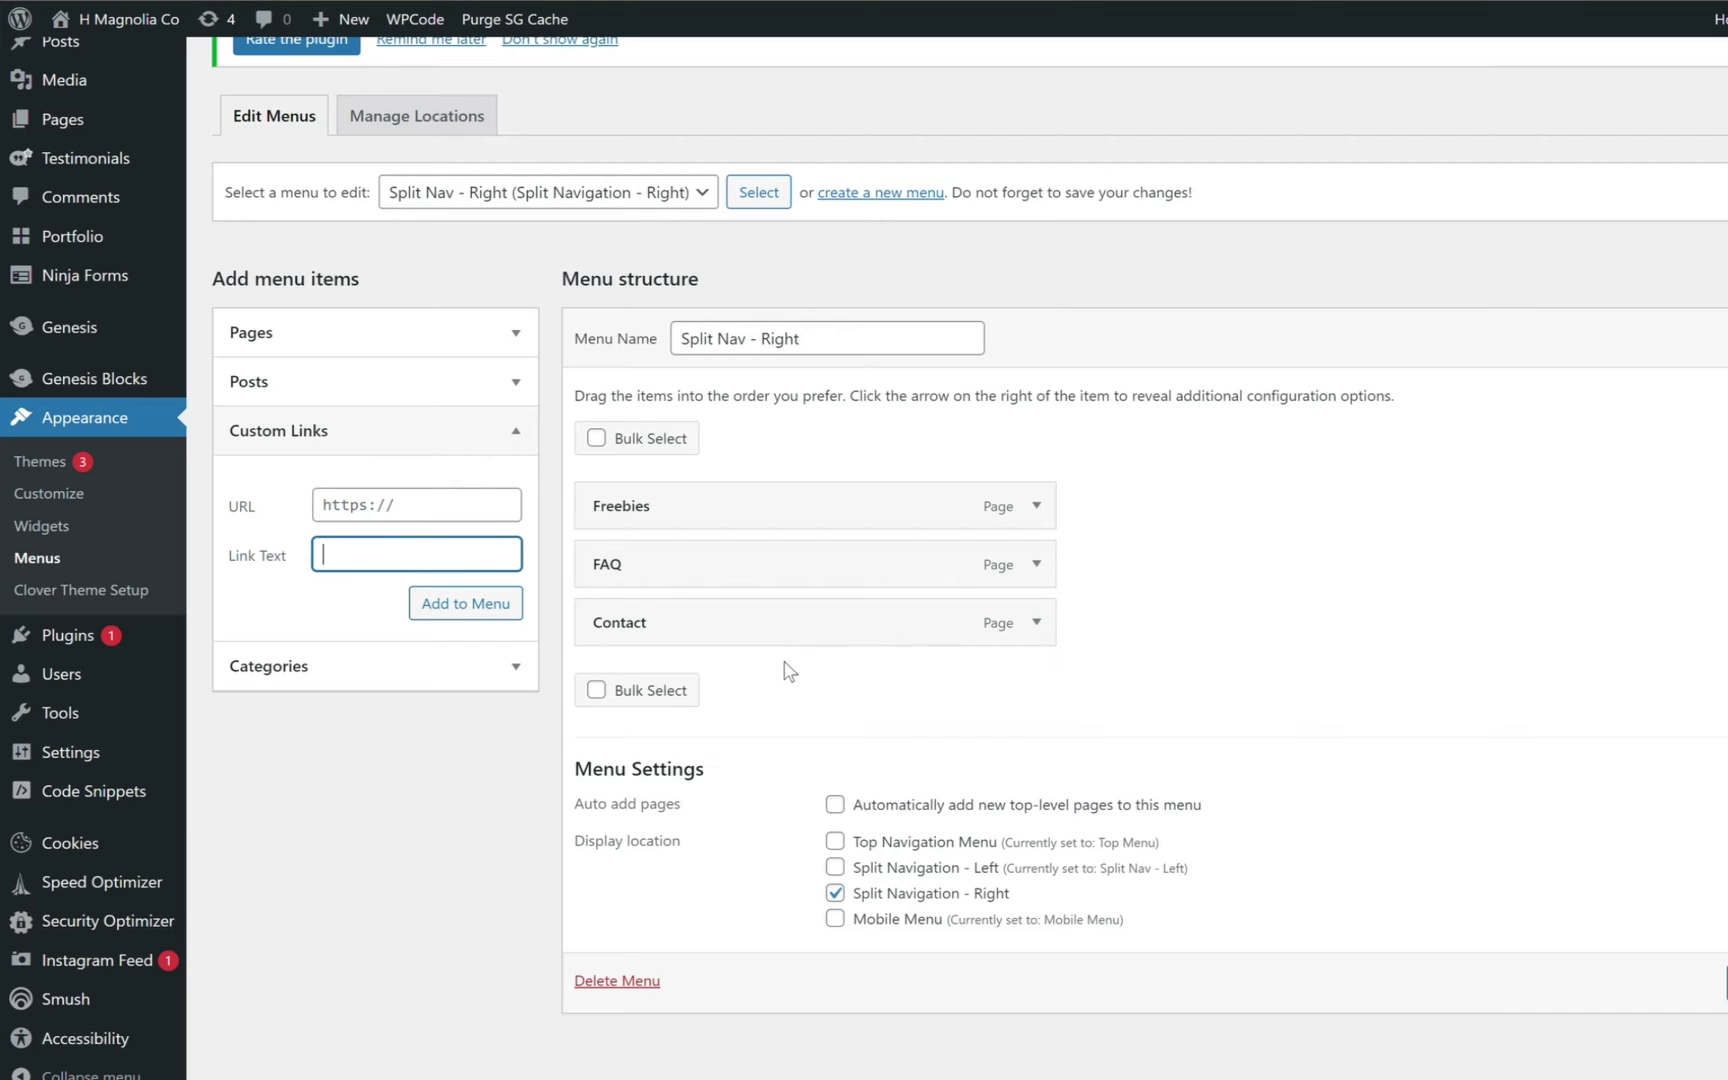
Add Test Category from Categories > View All to the menu and drag it above Contact.
left_click(526, 438)
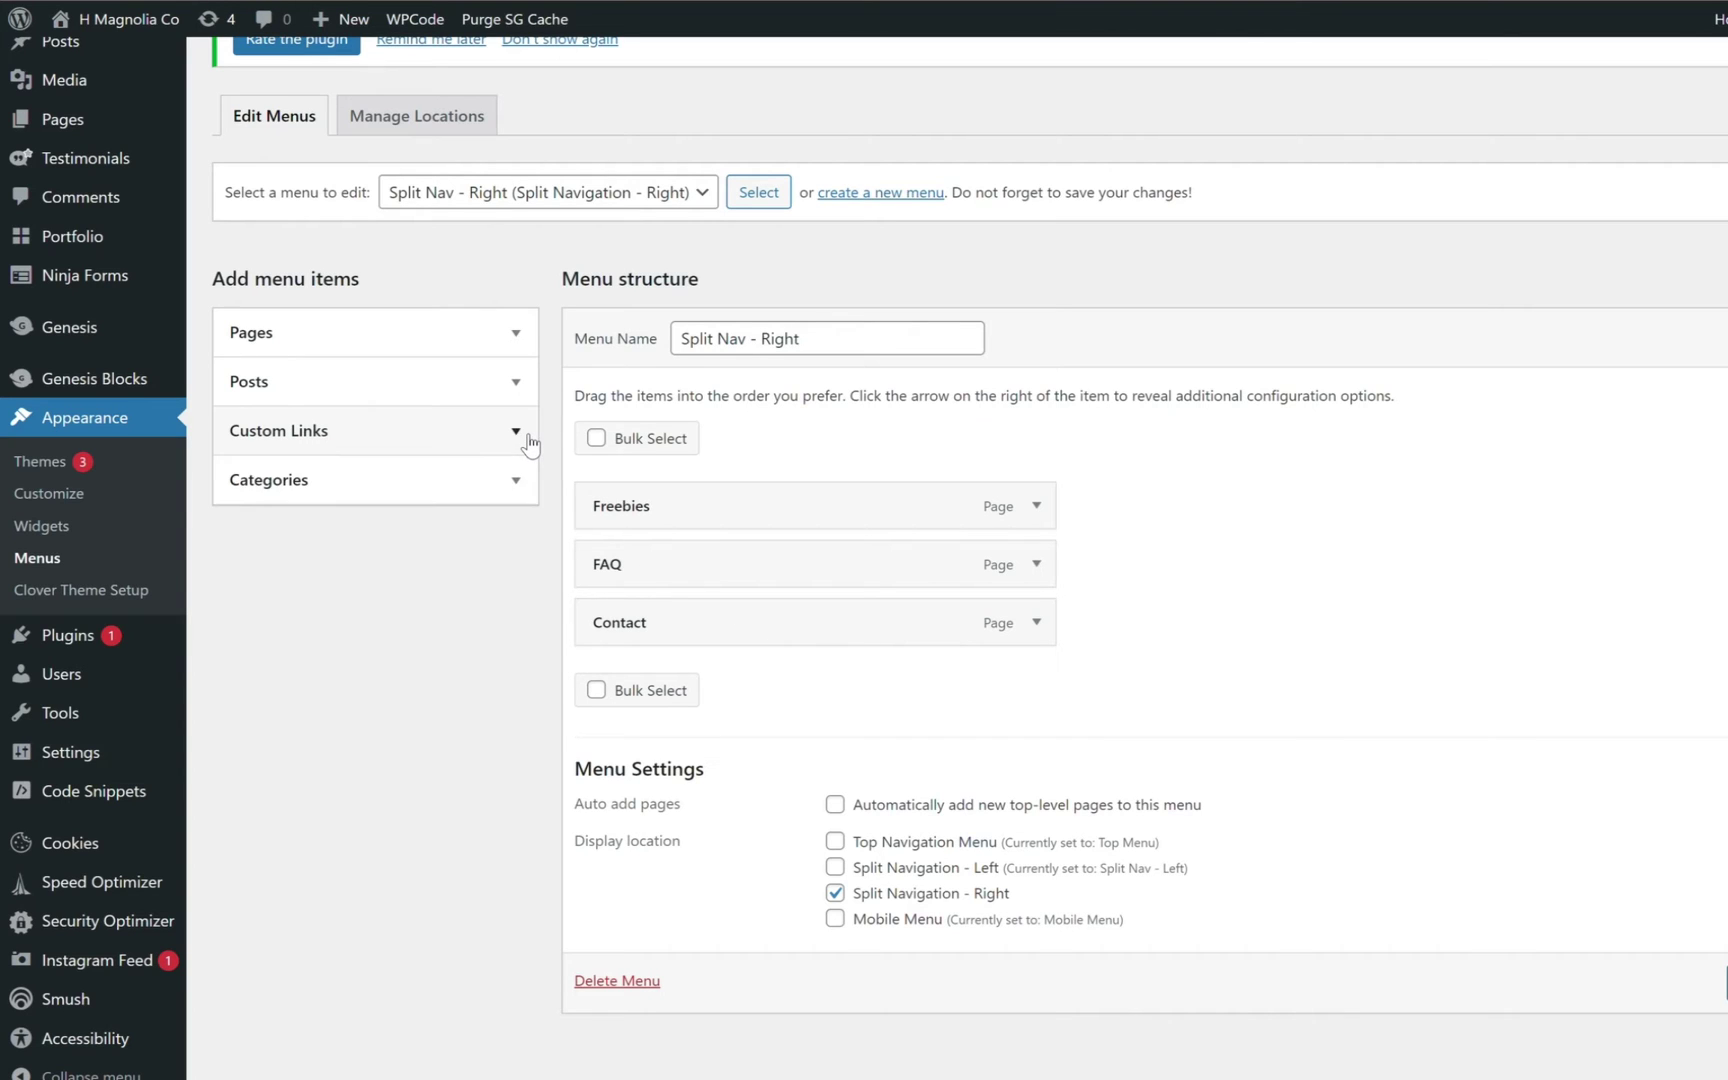
left_click(519, 484)
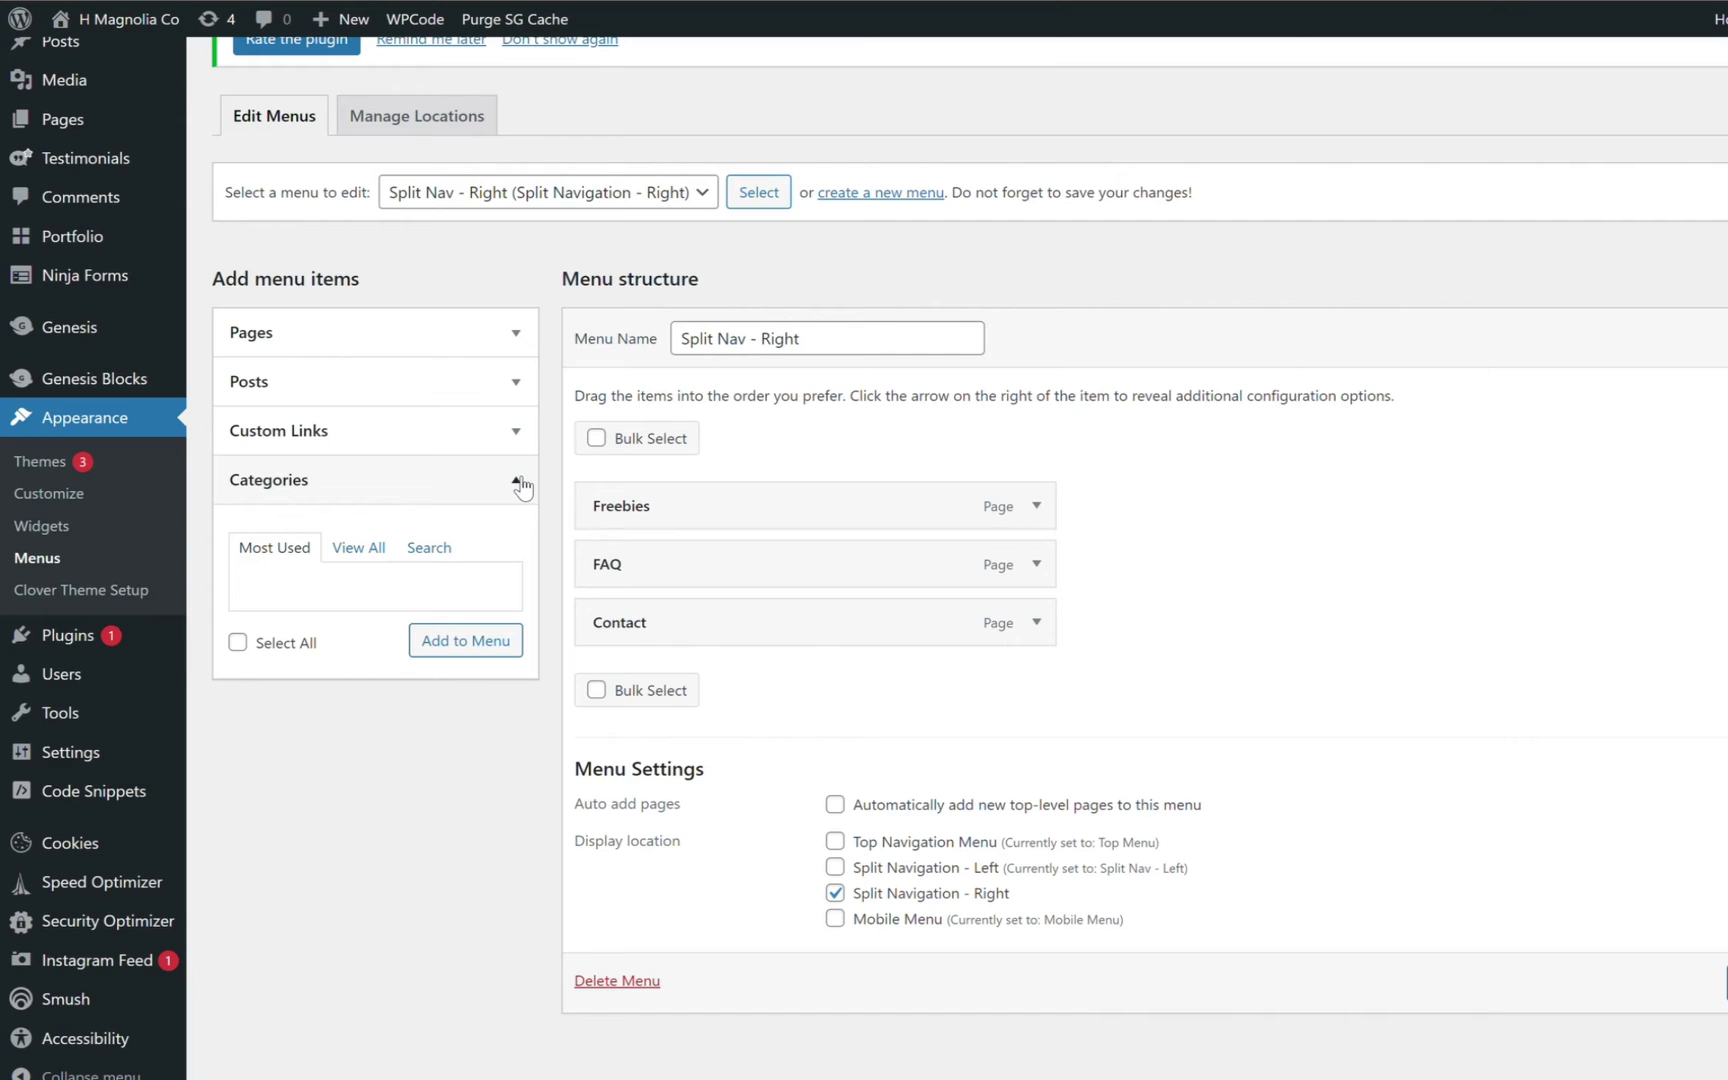
left_click(364, 549)
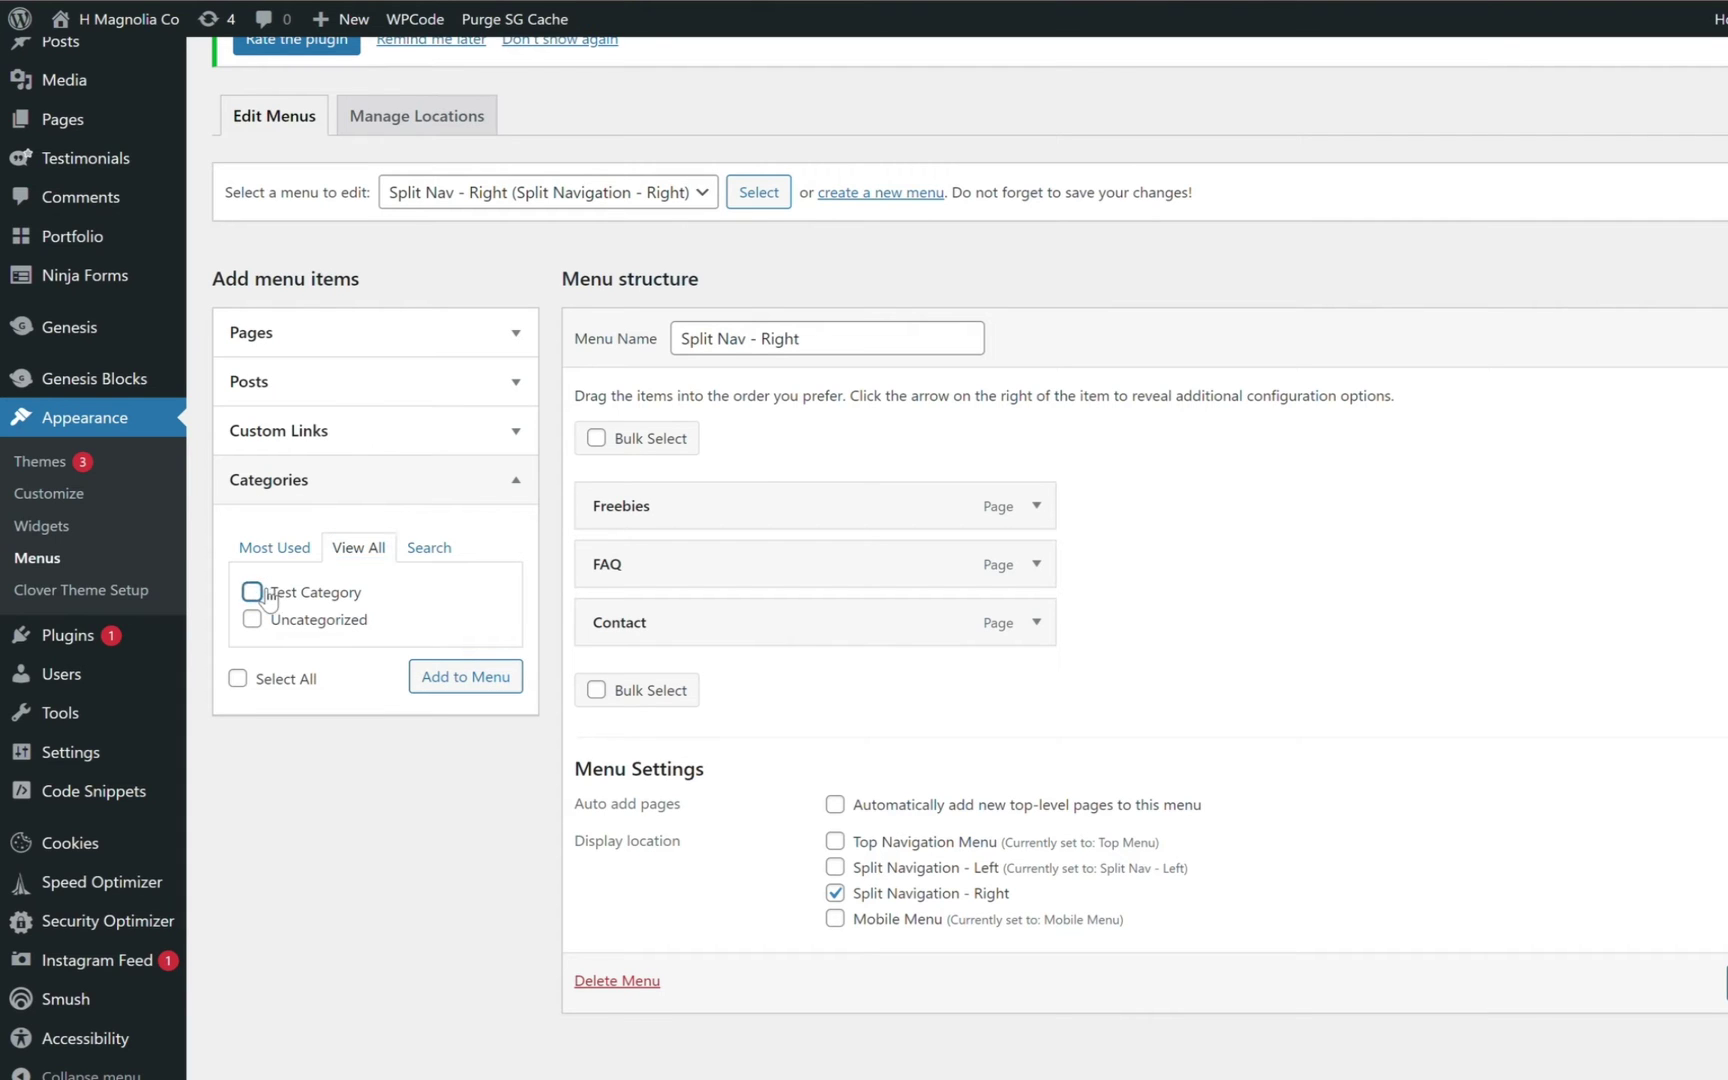
left_click(262, 592)
left_click(464, 684)
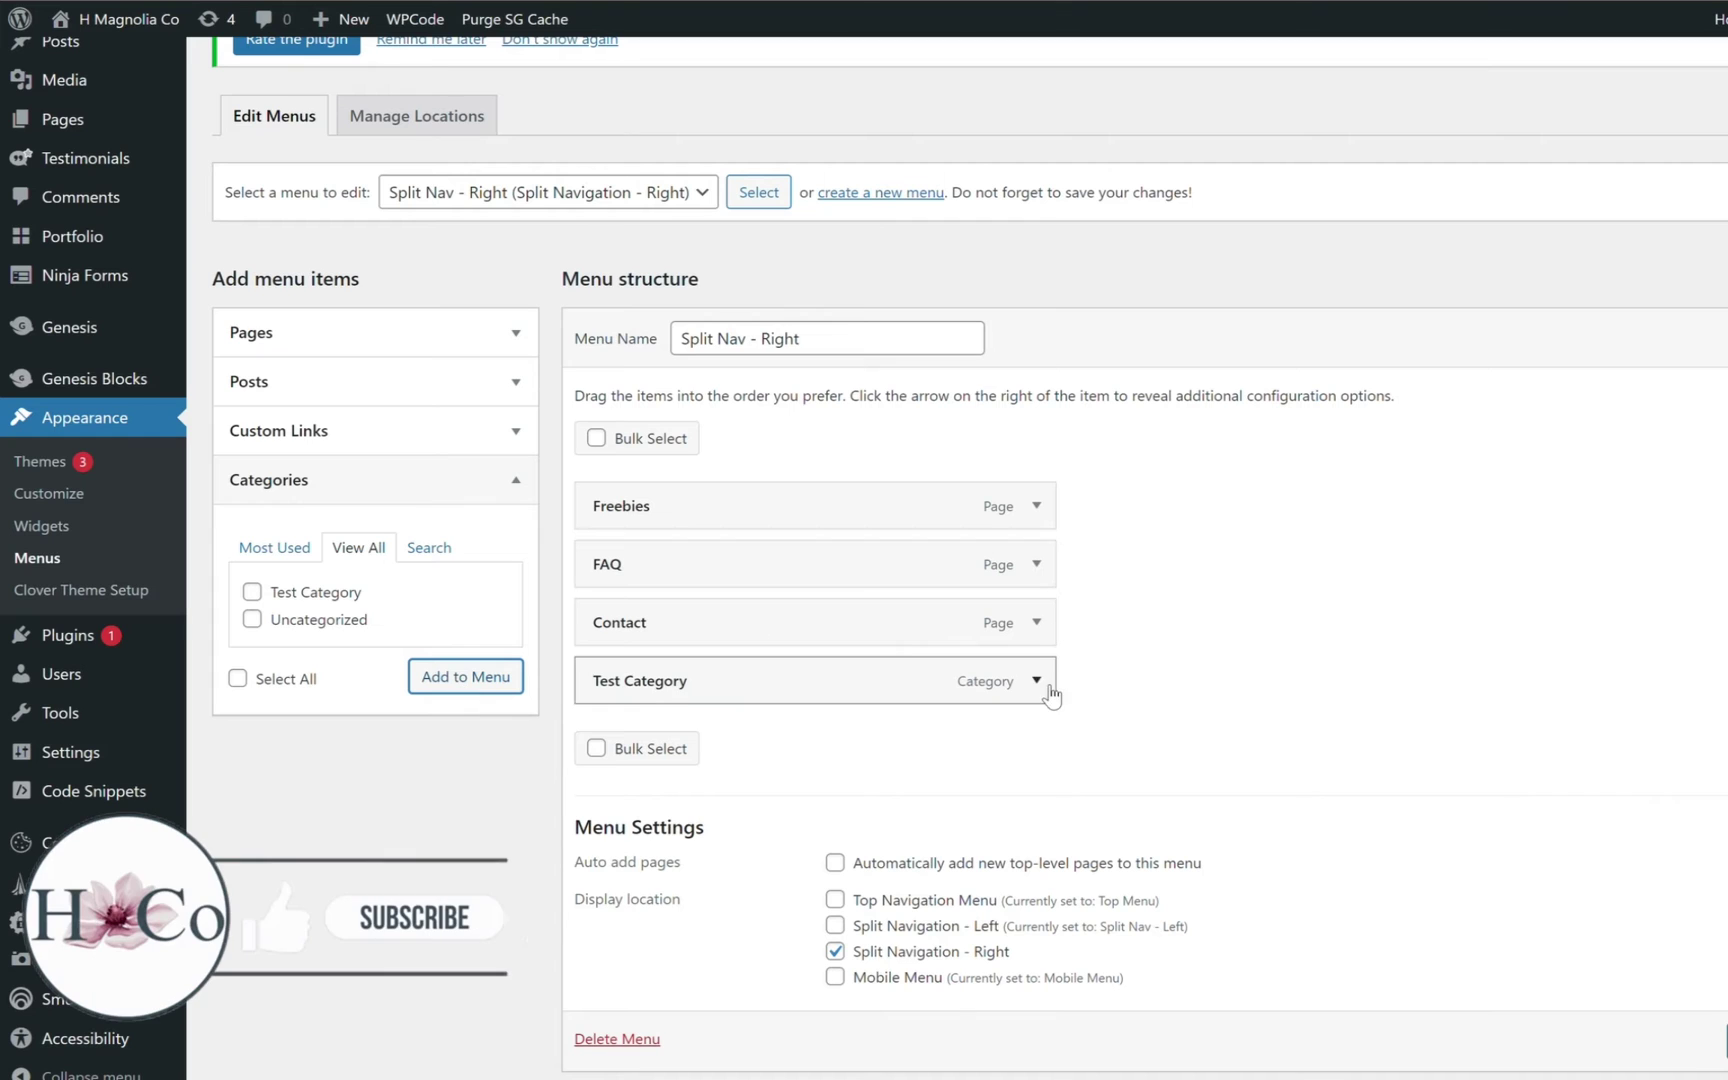
left_click_drag(788, 678, 787, 616)
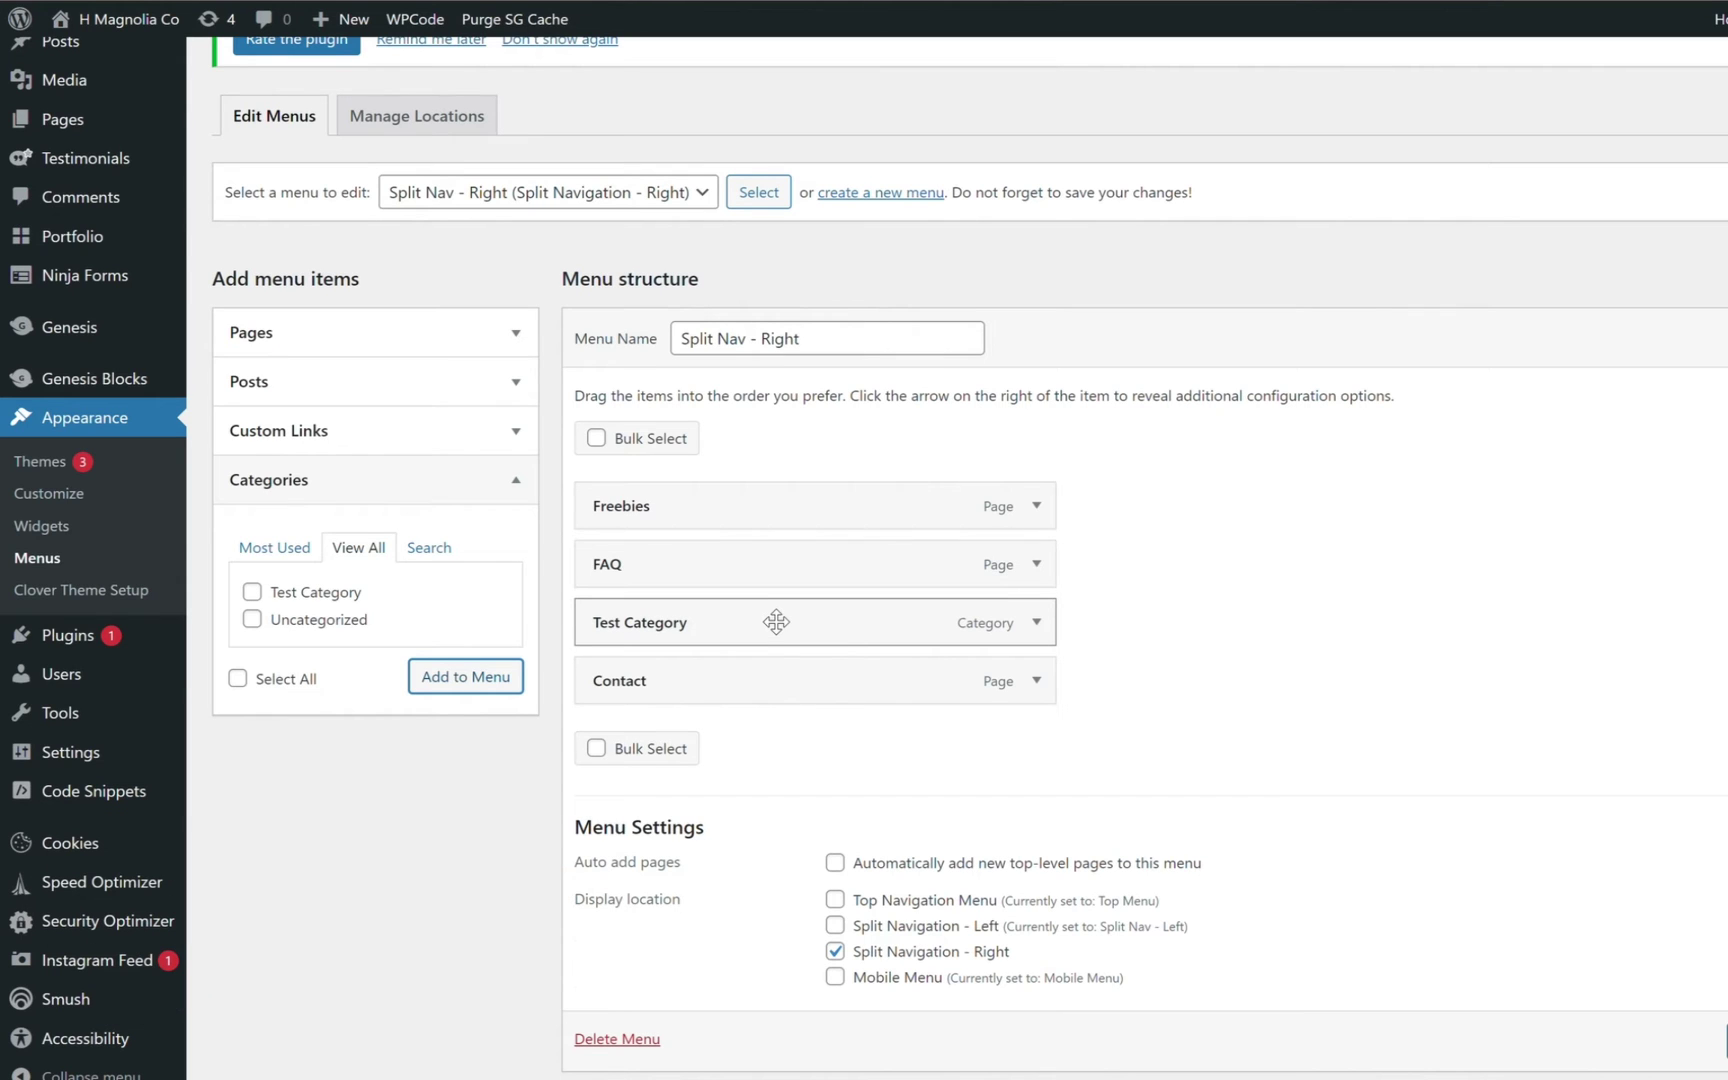
Nest Test Category under FAQ, then remove it and collapse the Categories panel.
left_click_drag(779, 627, 822, 622)
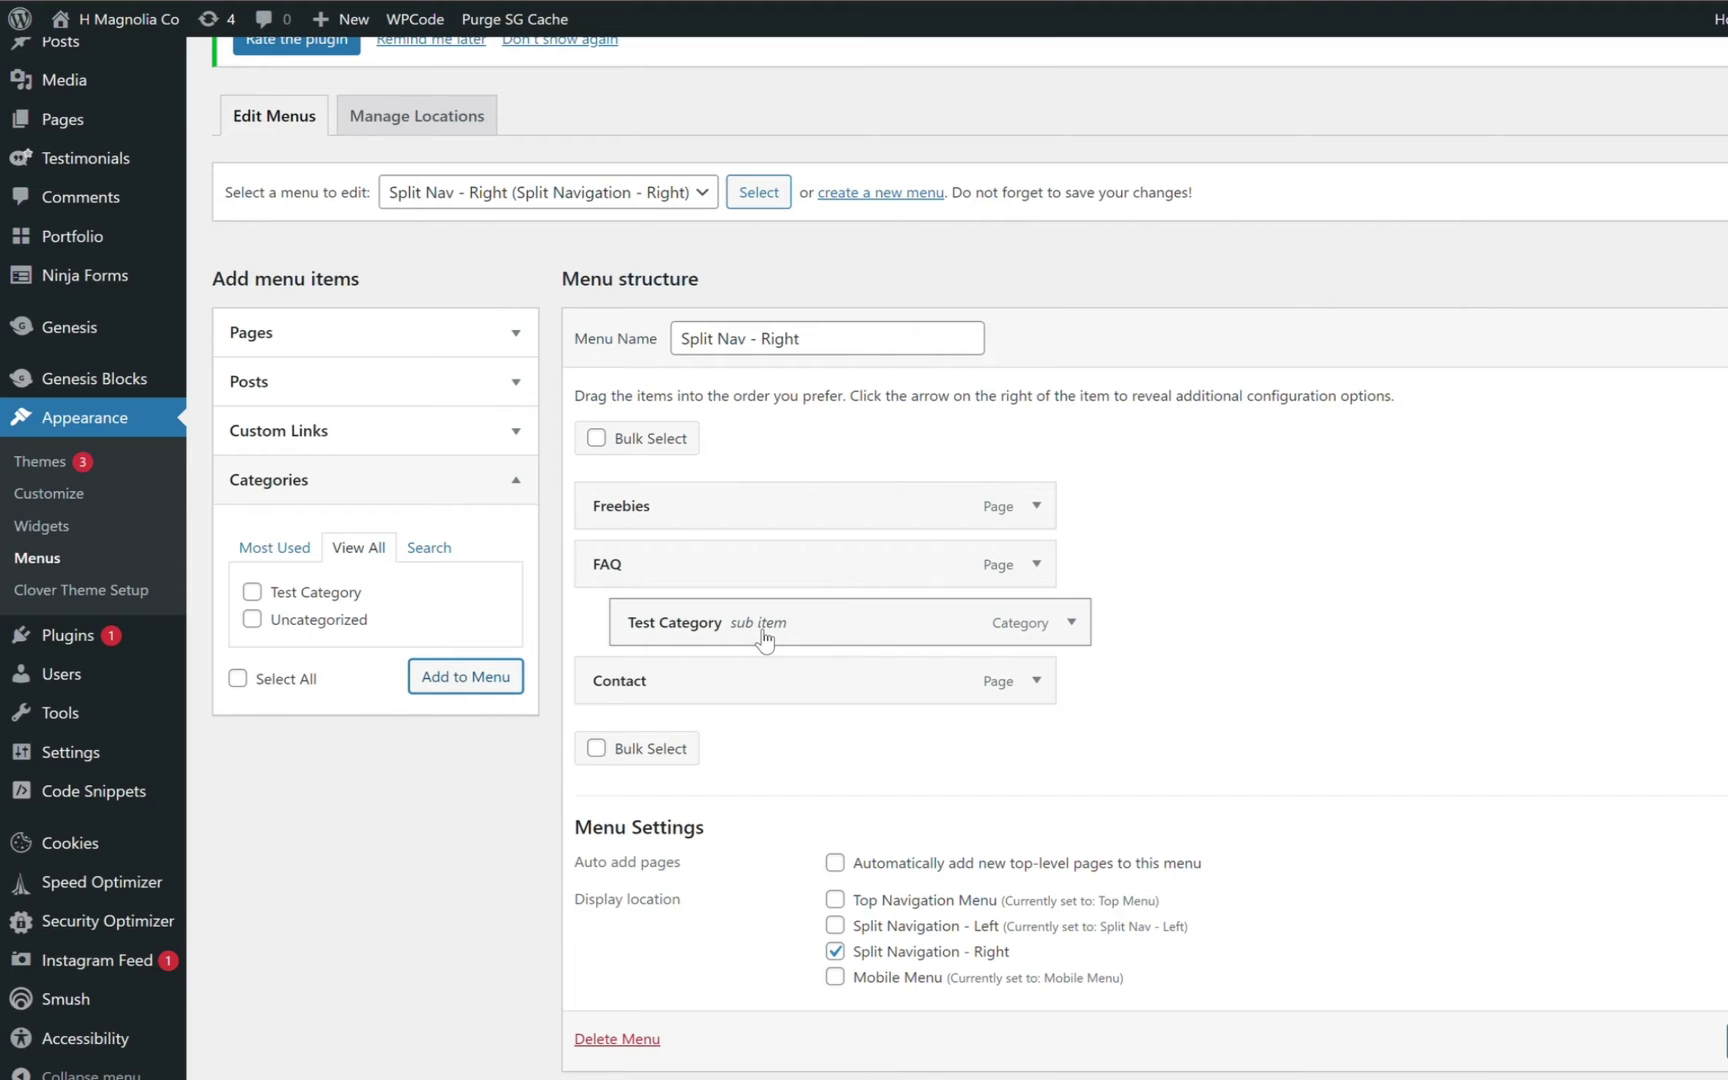
left_click(1072, 623)
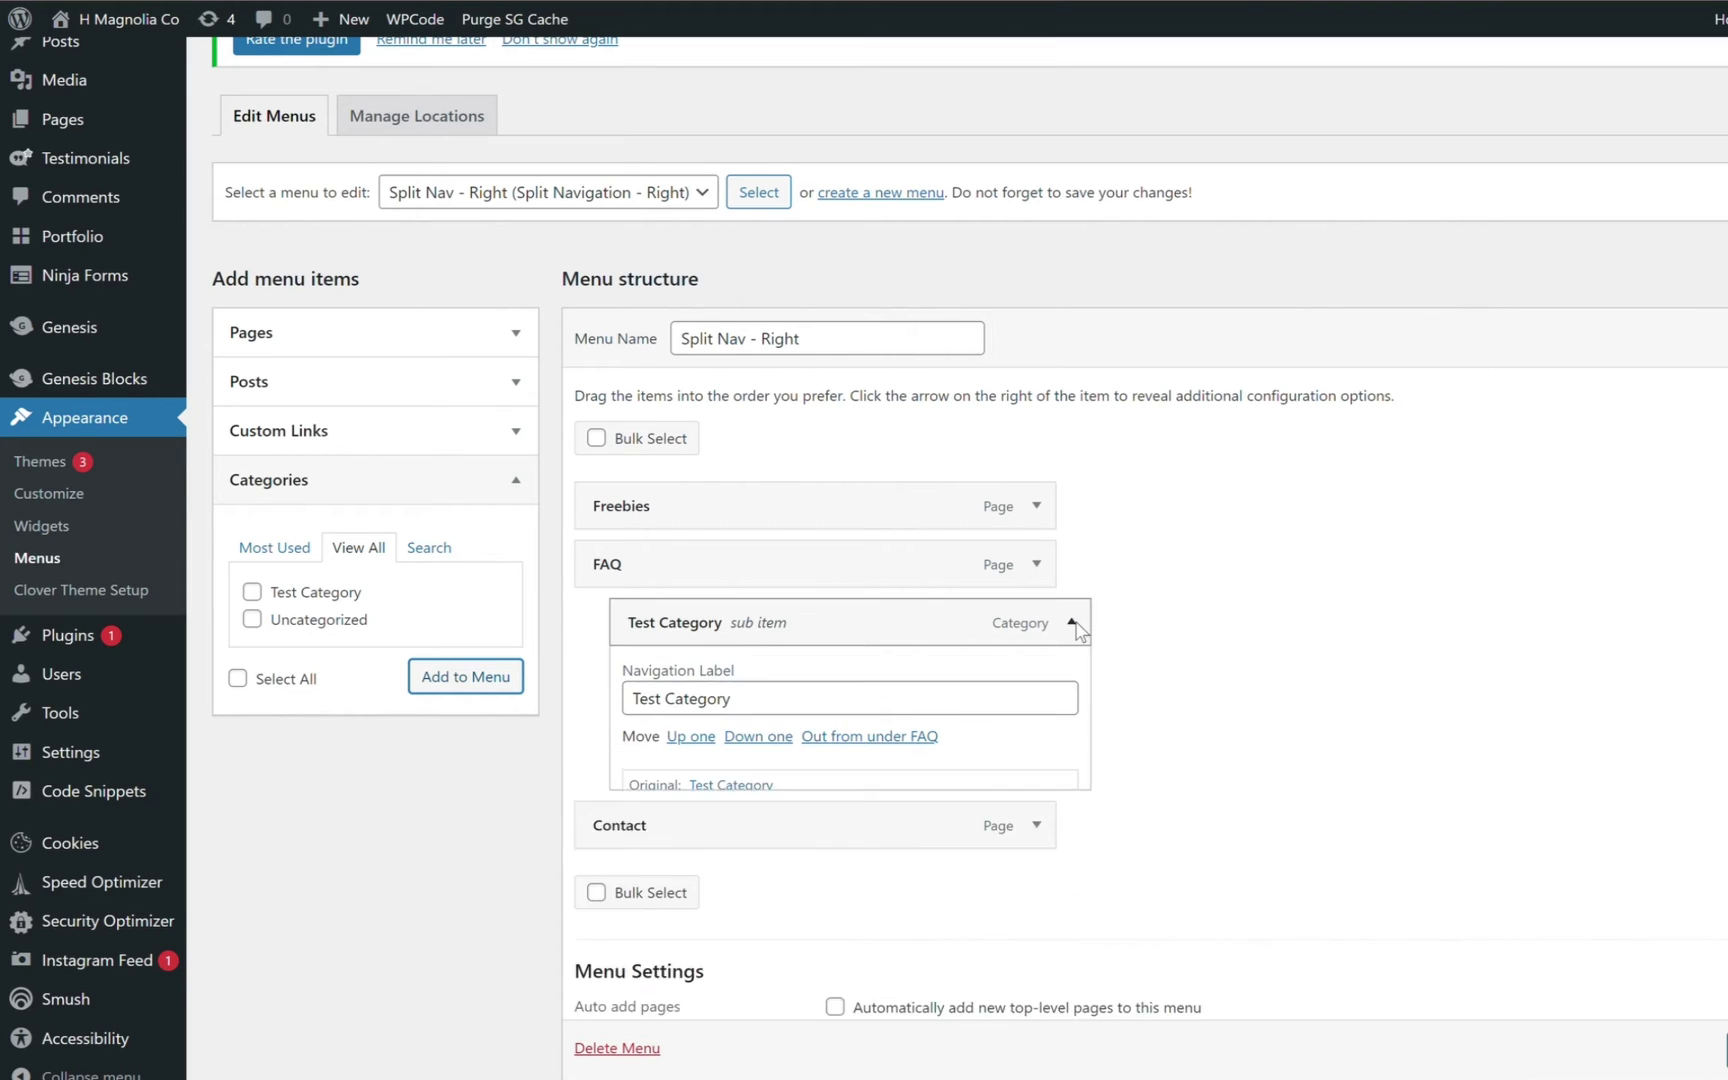
left_click(648, 833)
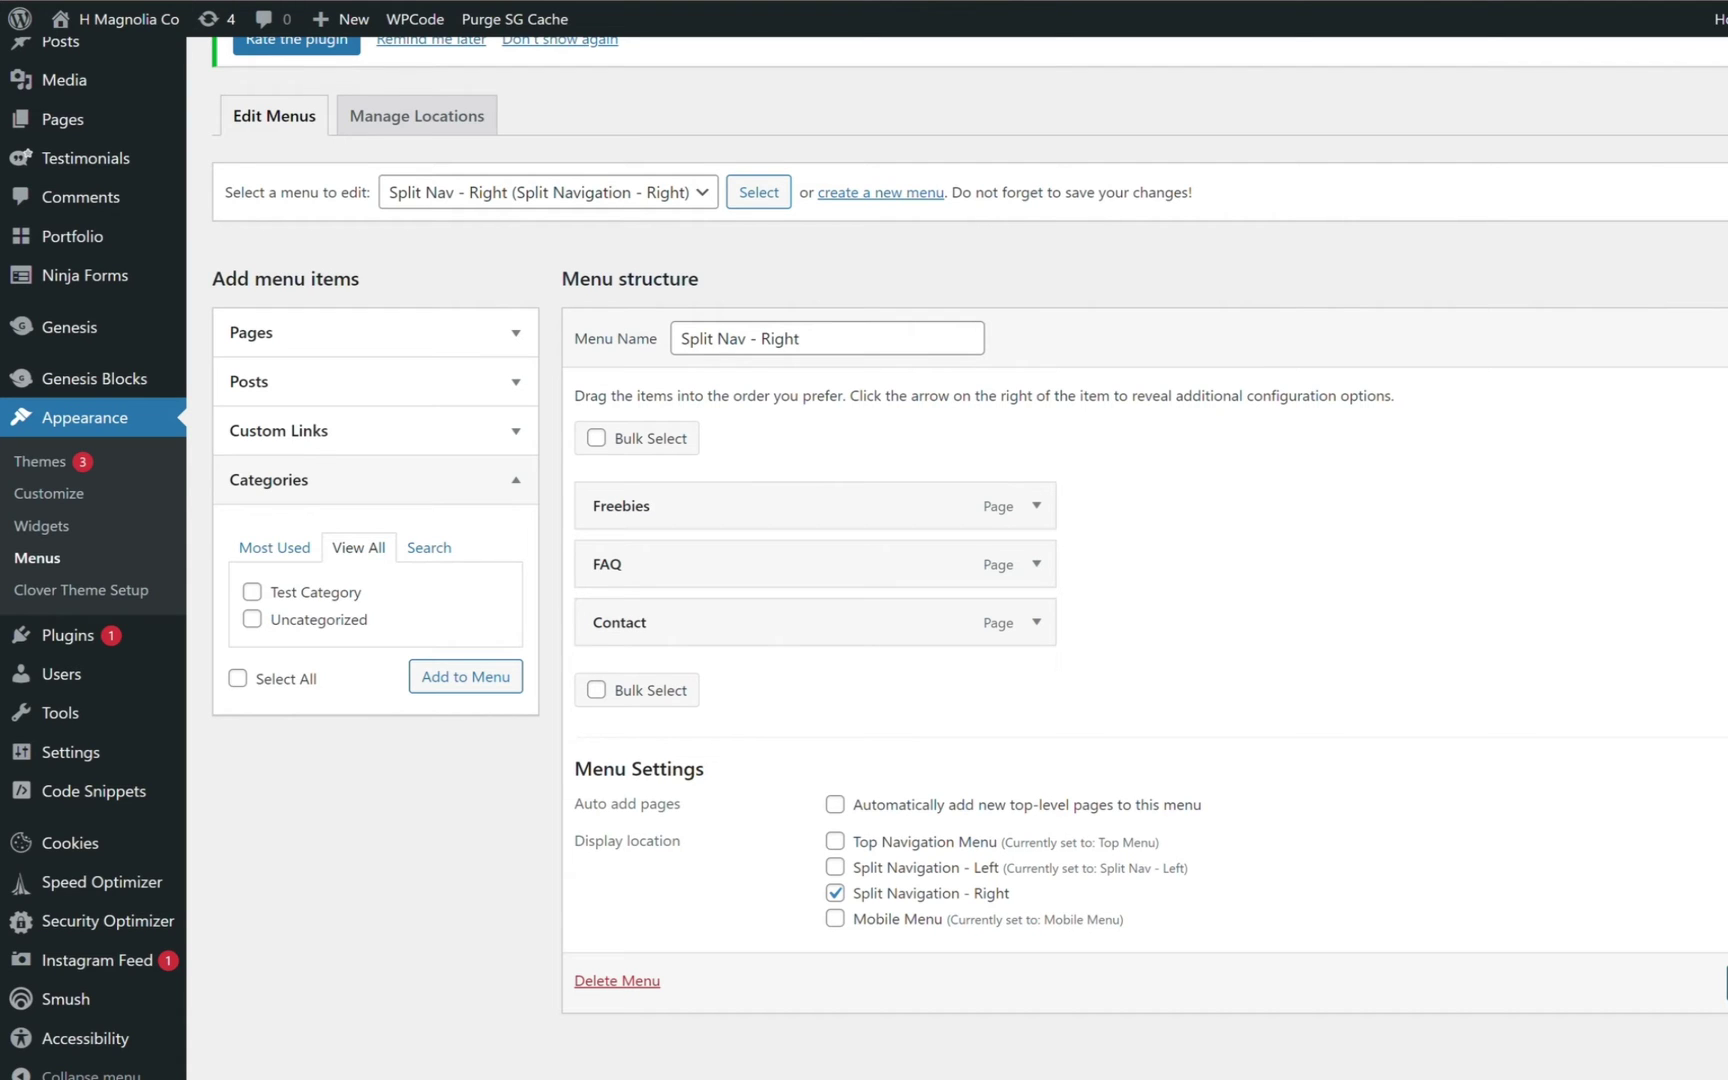
left_click(269, 480)
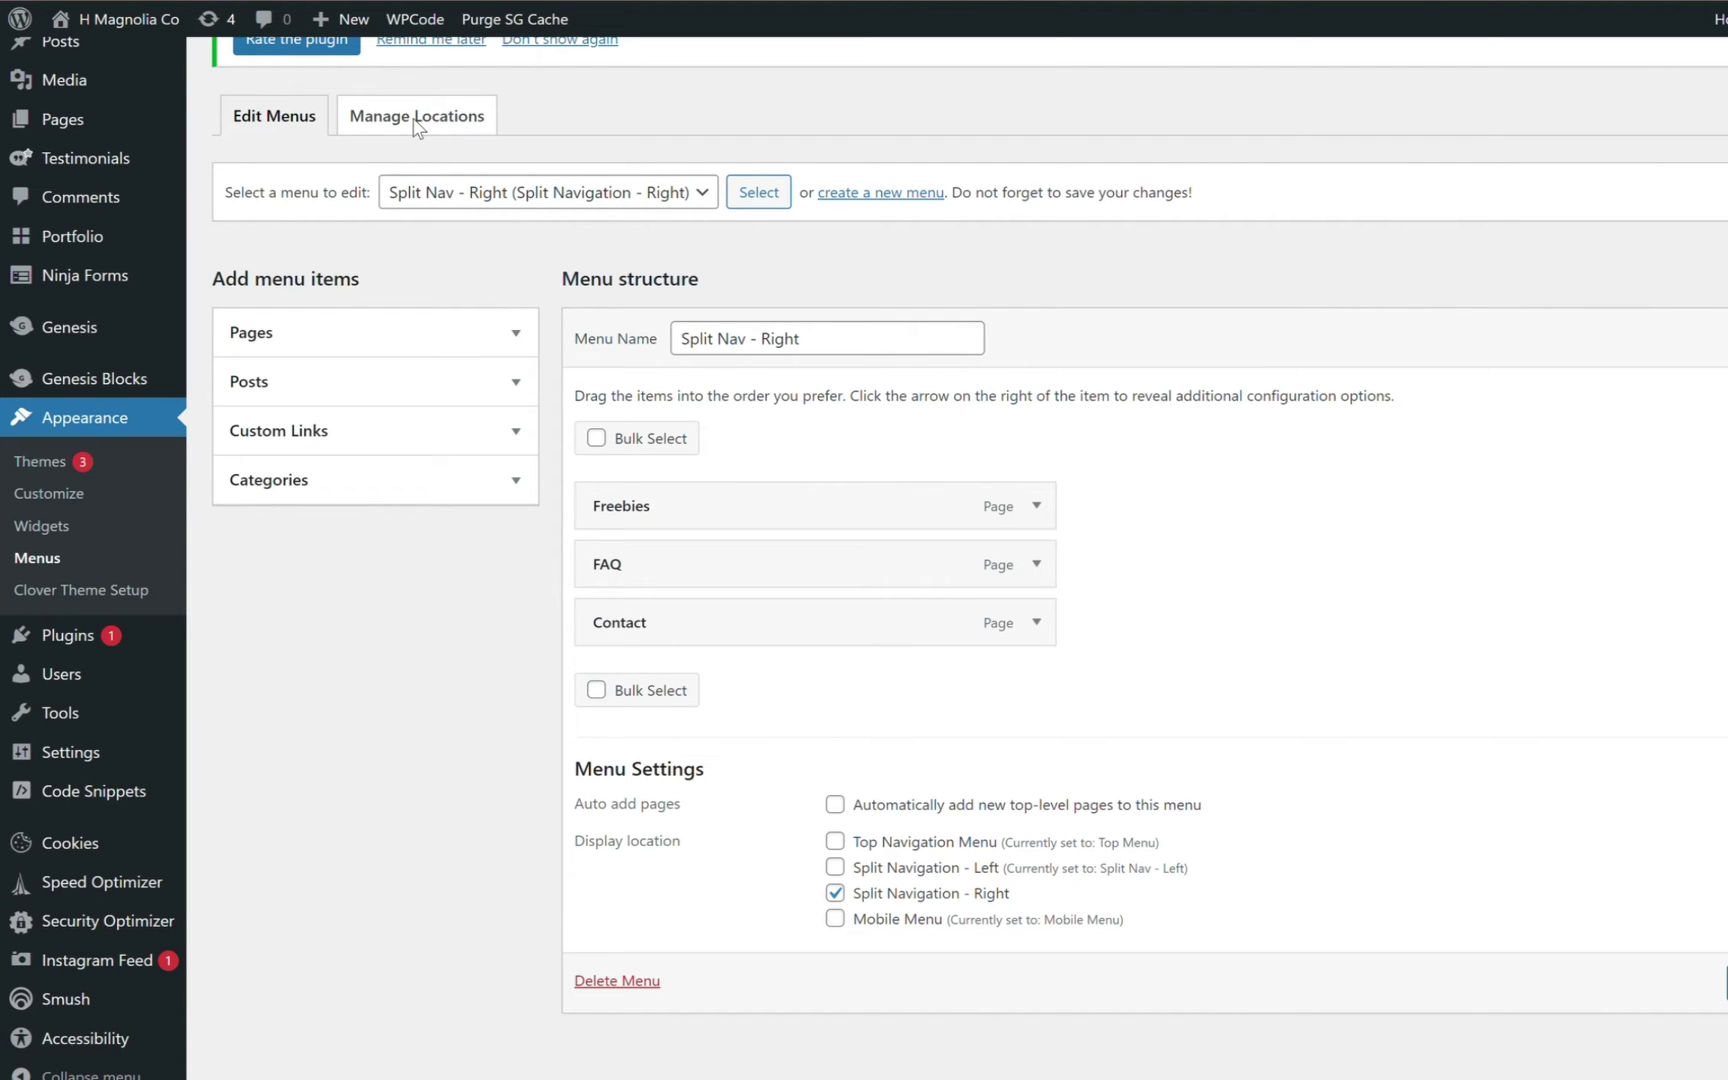
Switch to Manage Locations and scroll to the theme locations table.
left_click(418, 120)
scroll(978, 582, "down", 4)
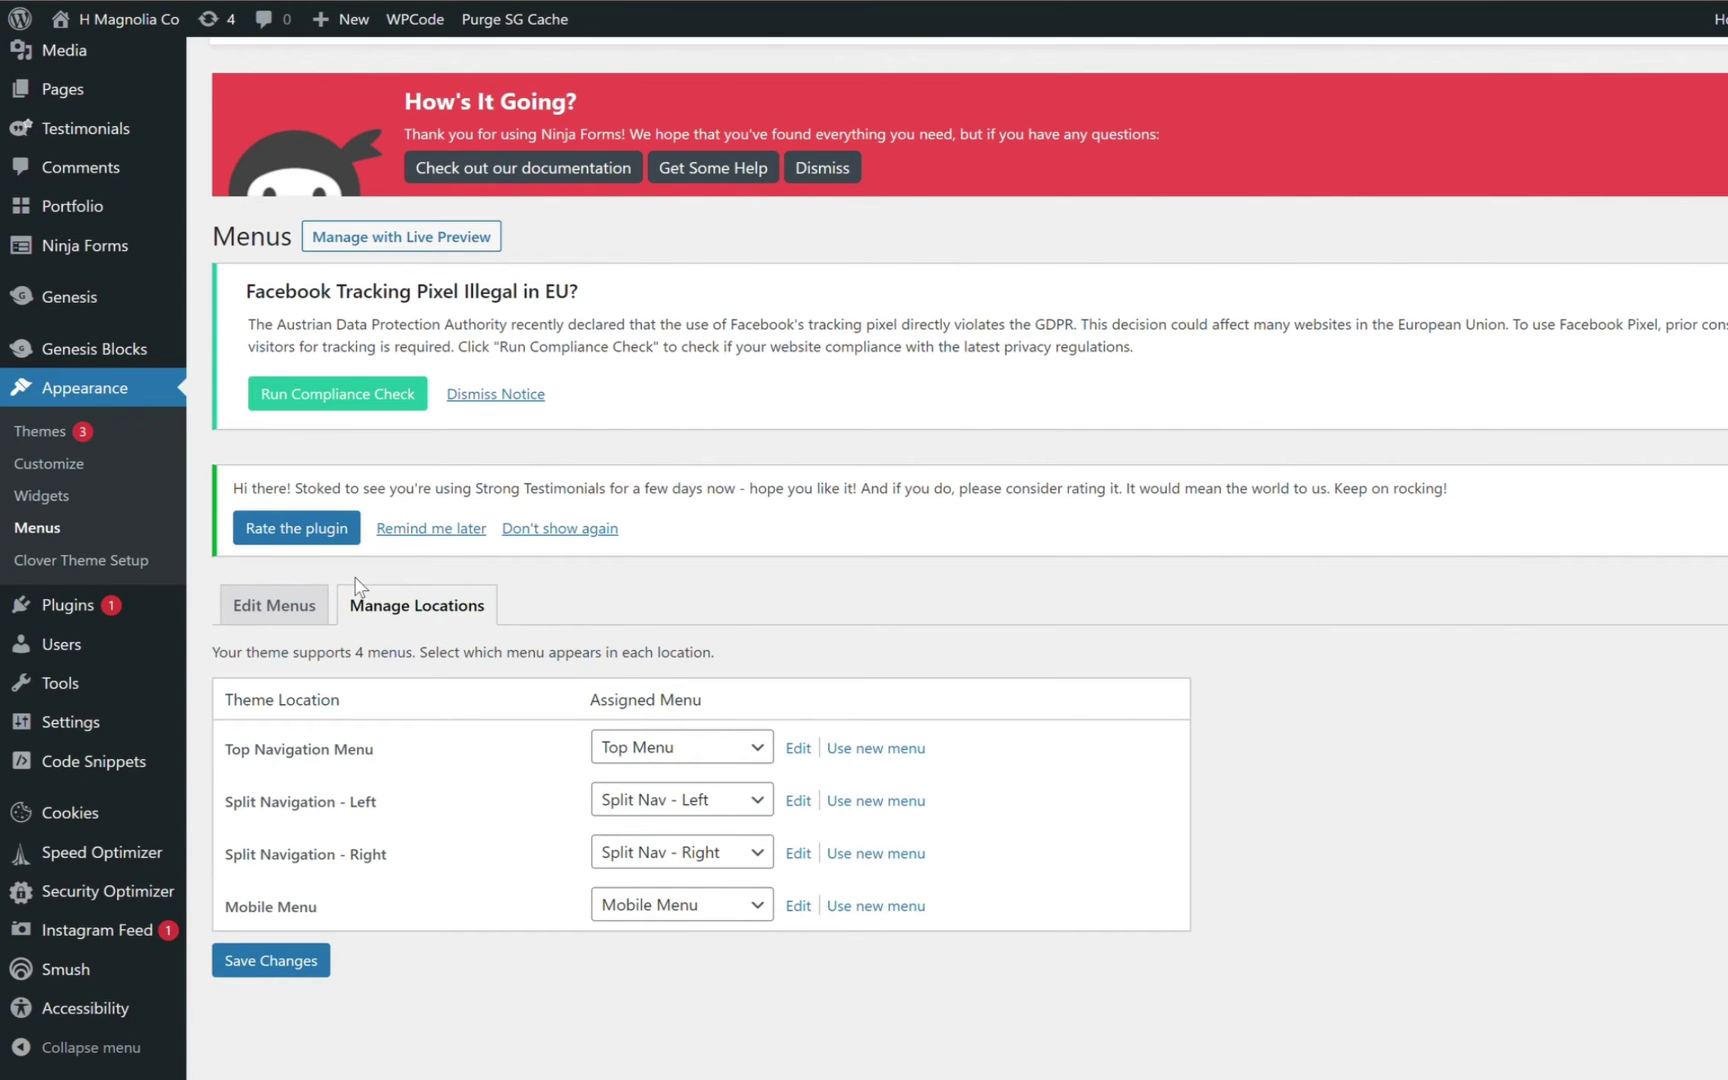
Return to Edit Menus and load the Sidebar Categories menu.
left_click(274, 605)
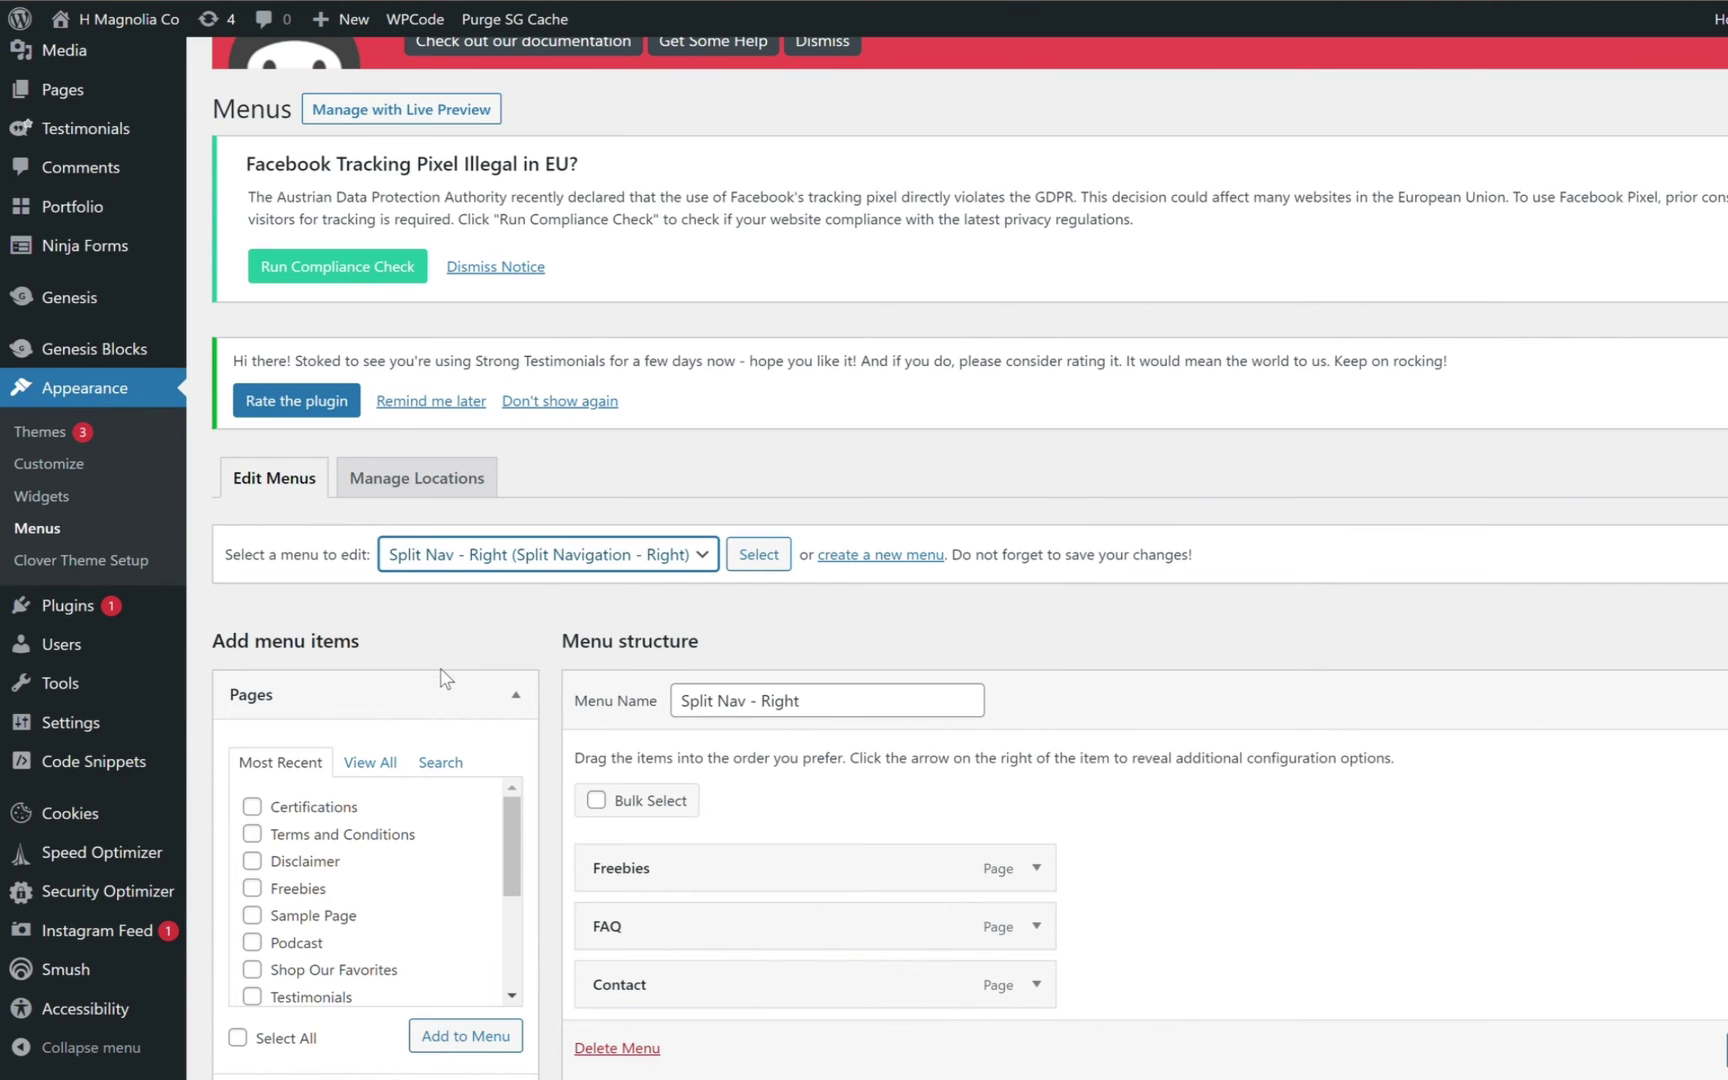
left_click(450, 554)
left_click(444, 680)
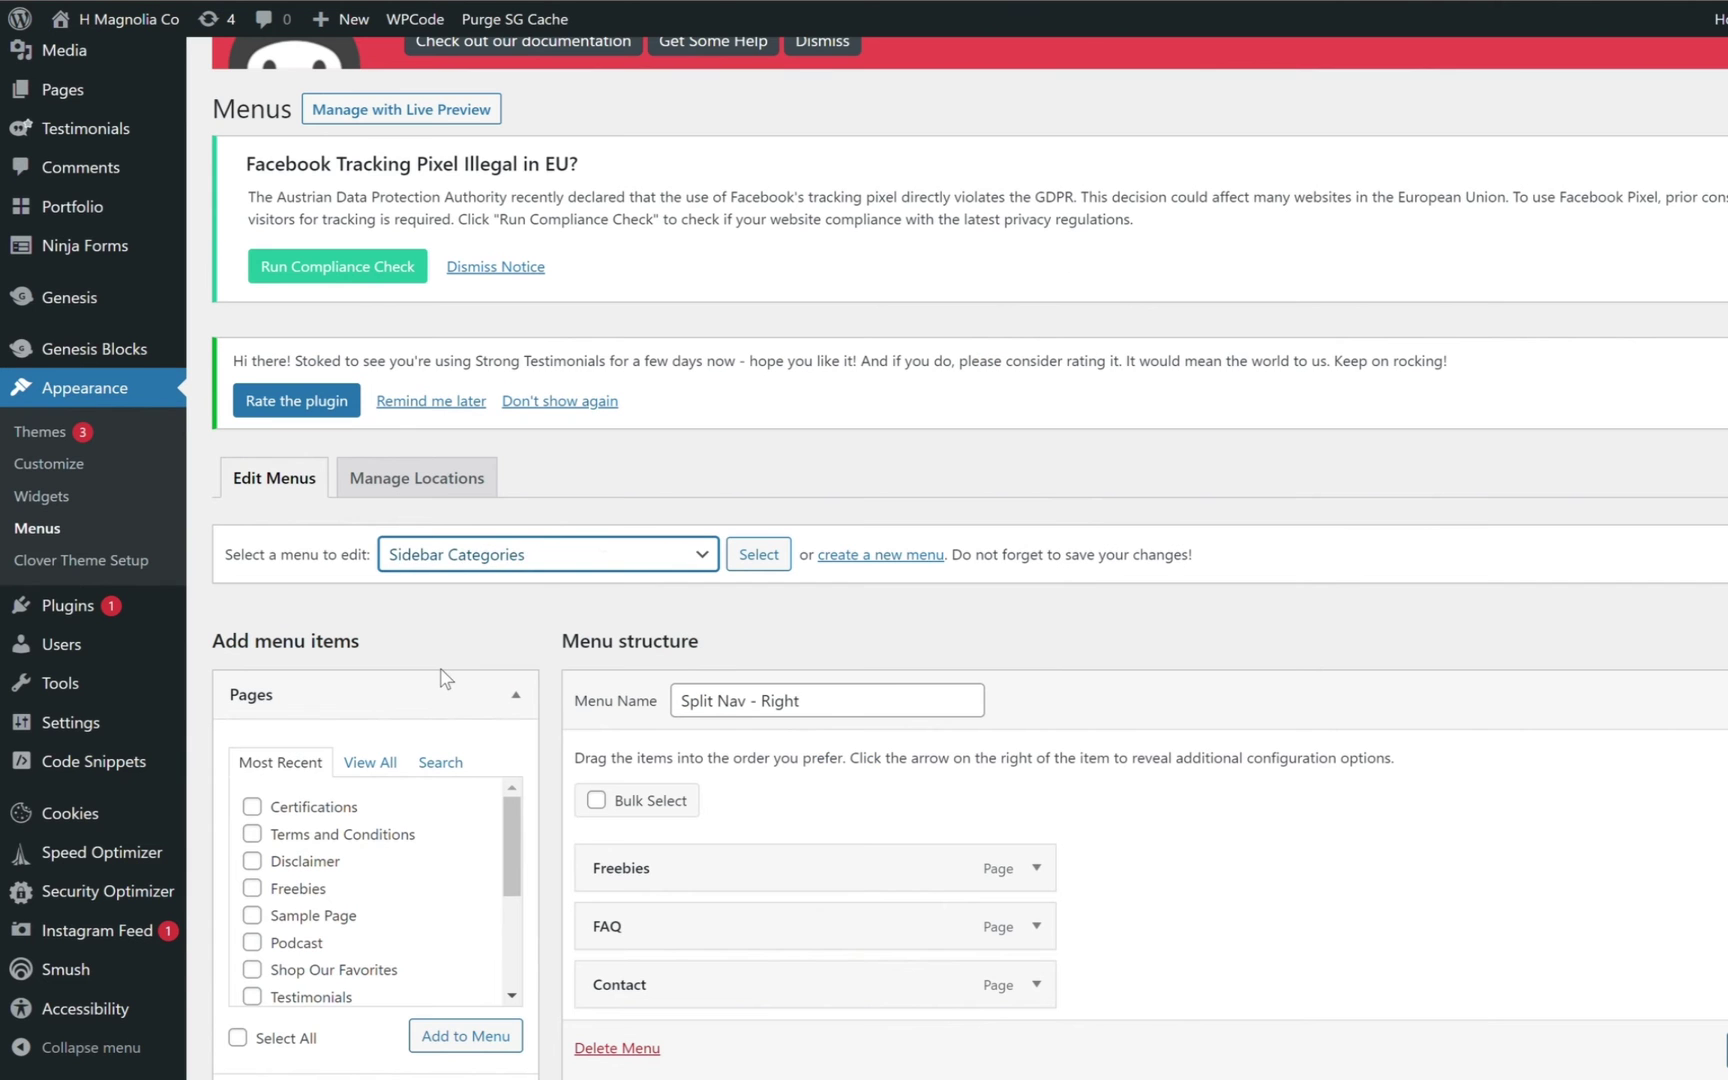
left_click(770, 556)
List all categories including Test Category, then choose Instagram Menu in the menu selector.
scroll(777, 562, "down", 5)
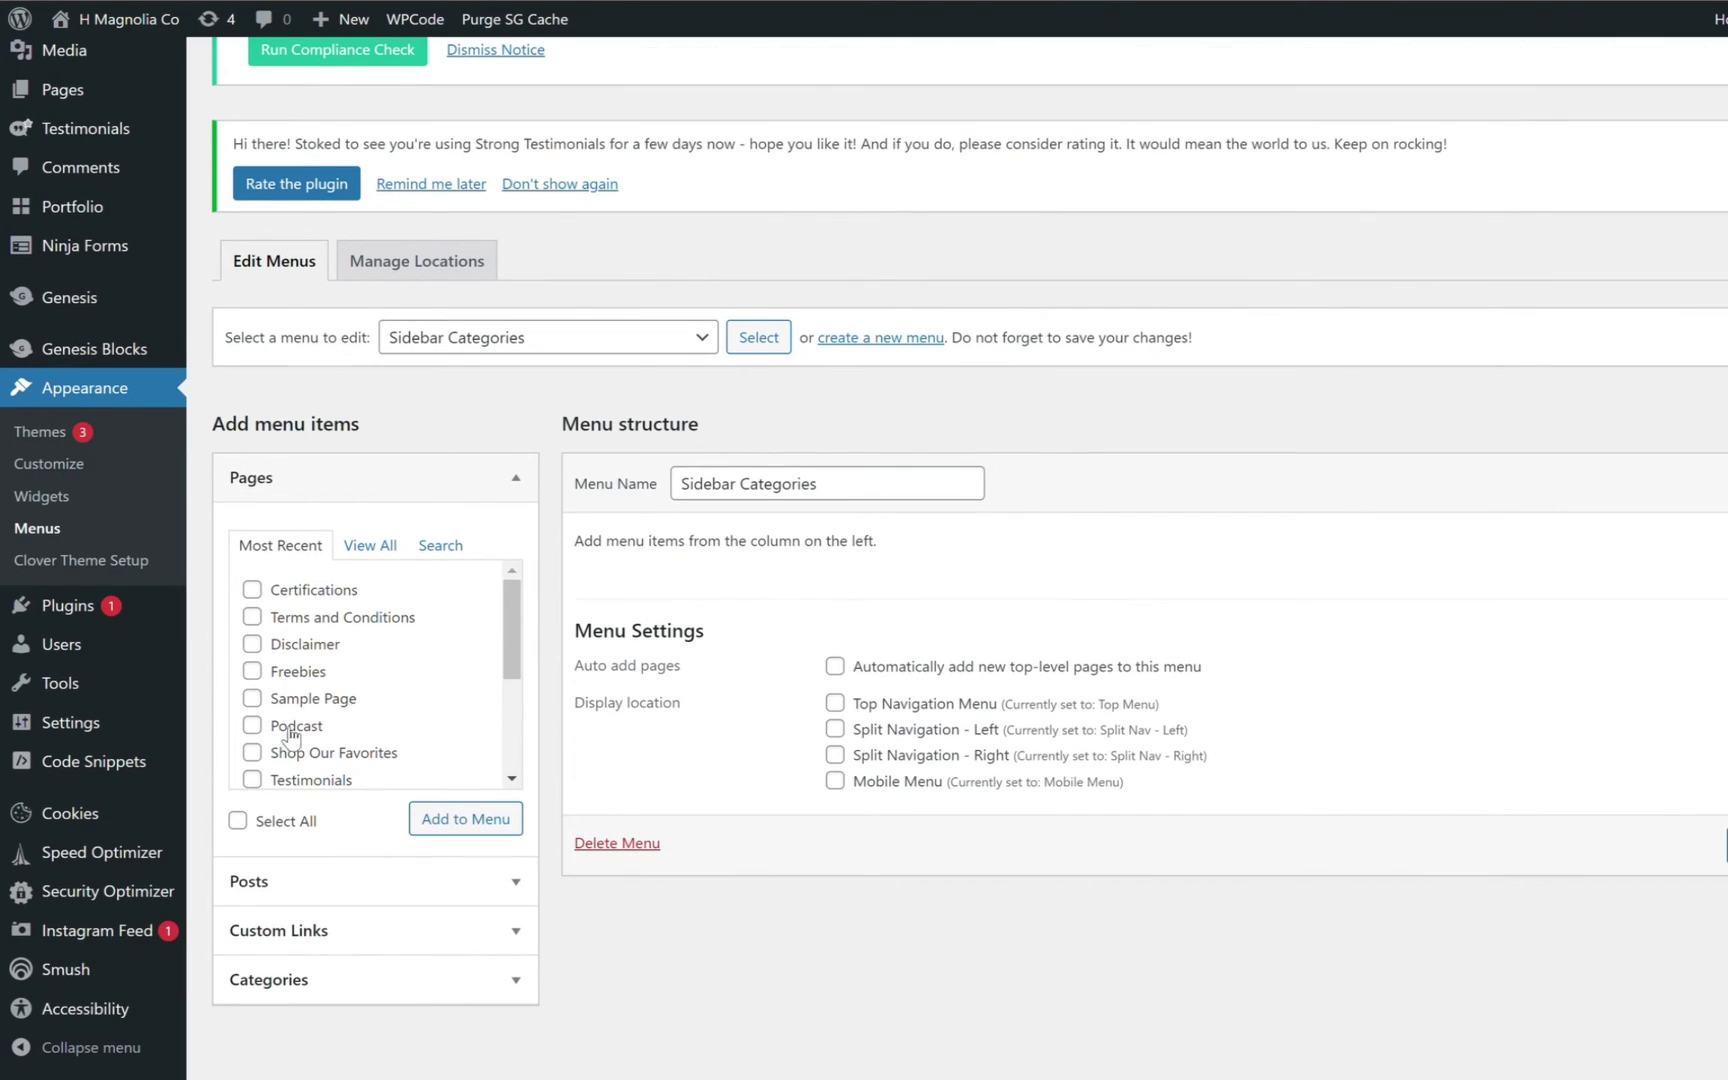
left_click(339, 979)
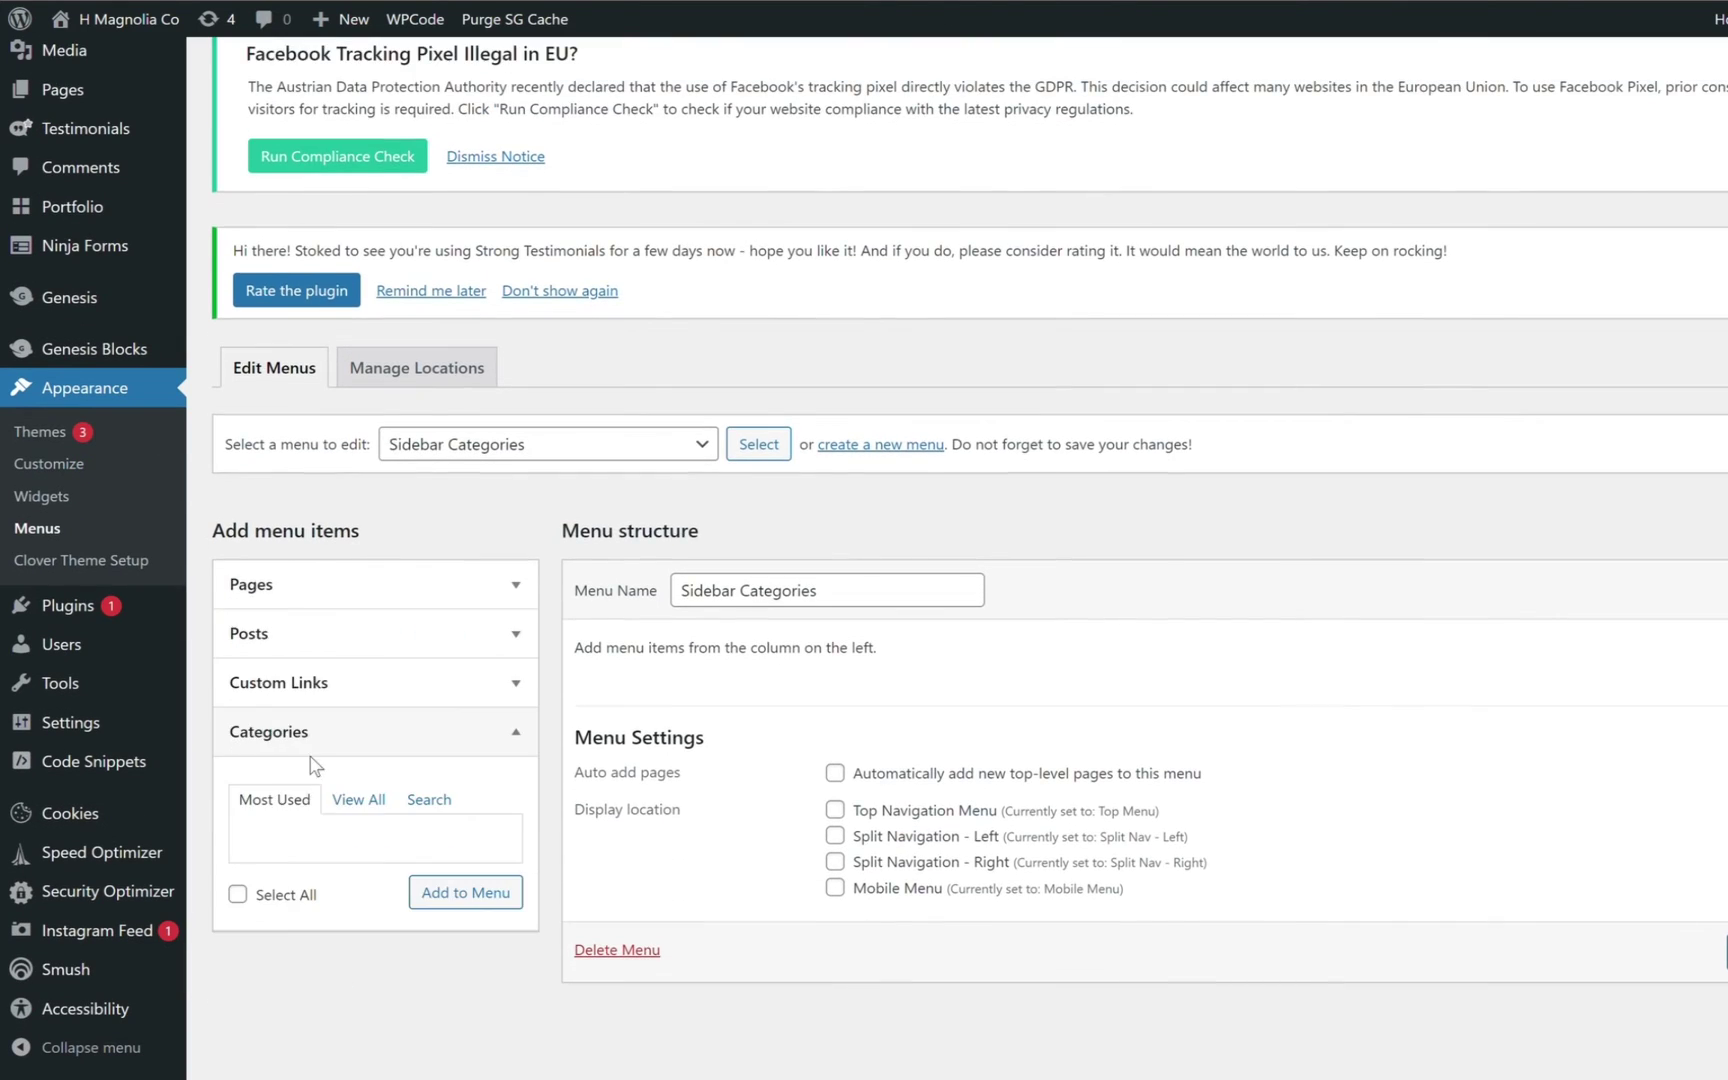
left_click(369, 806)
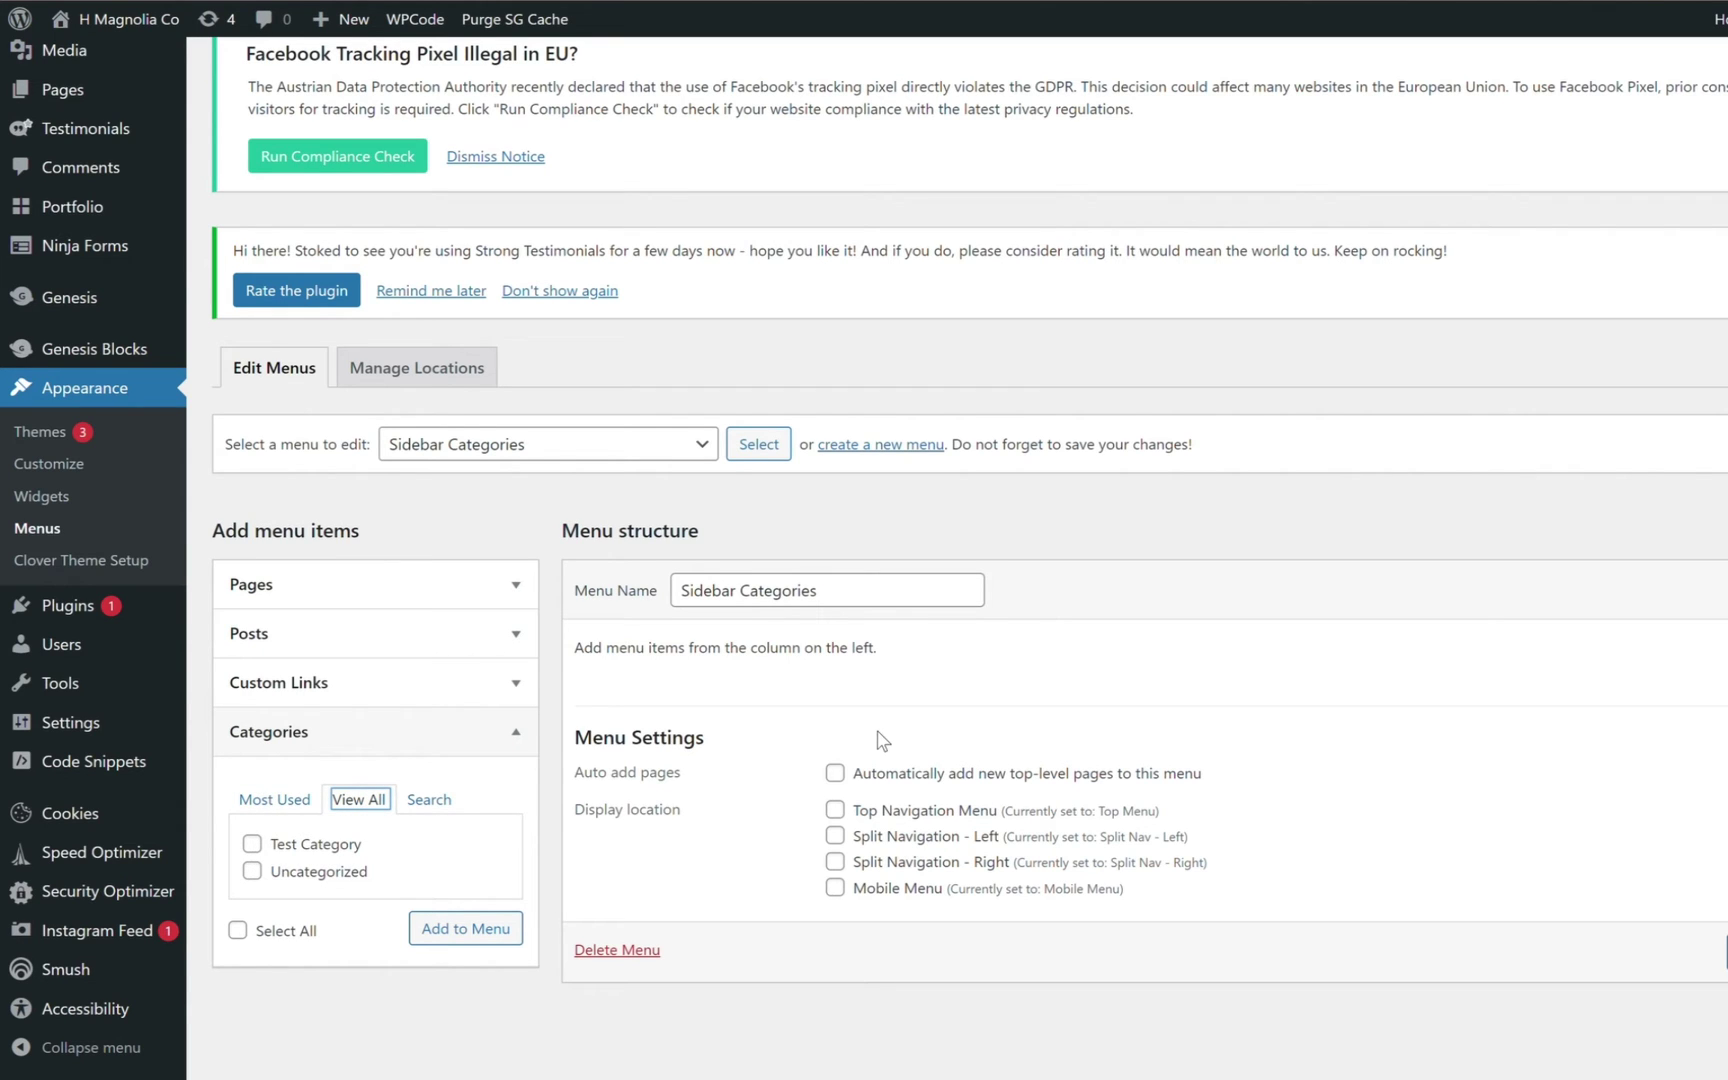
left_click(553, 455)
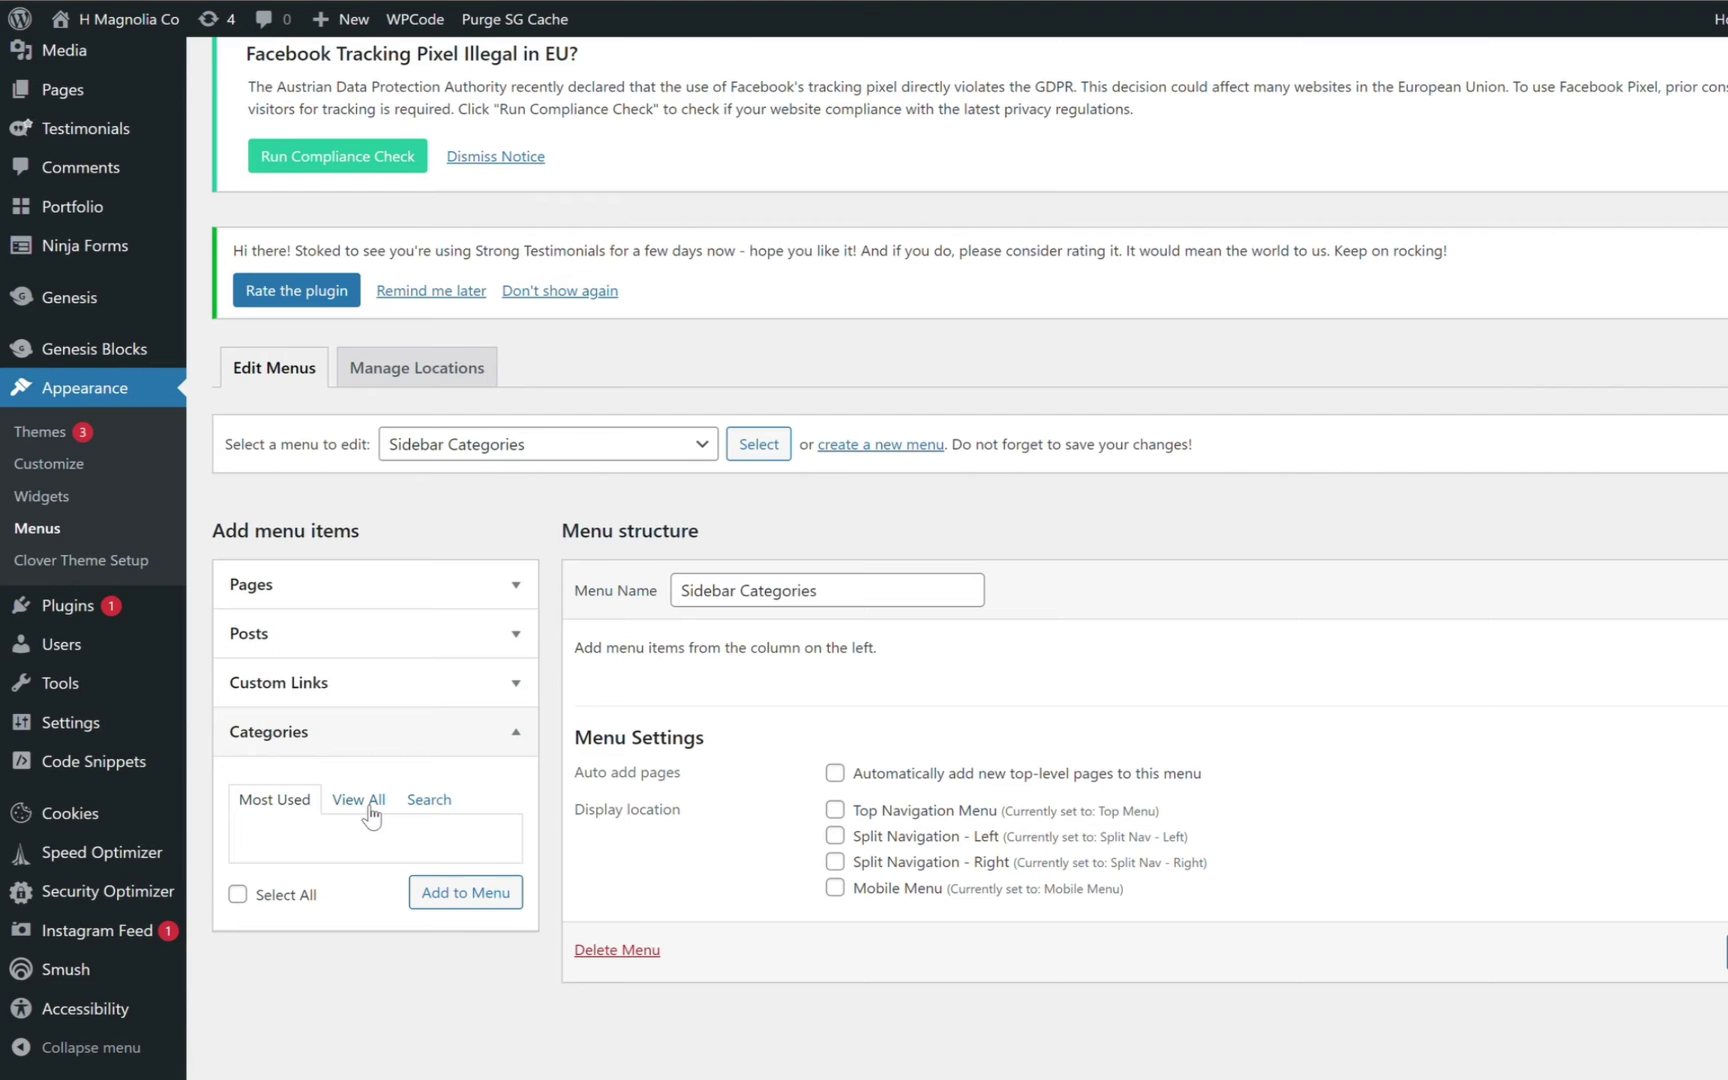
left_click(359, 799)
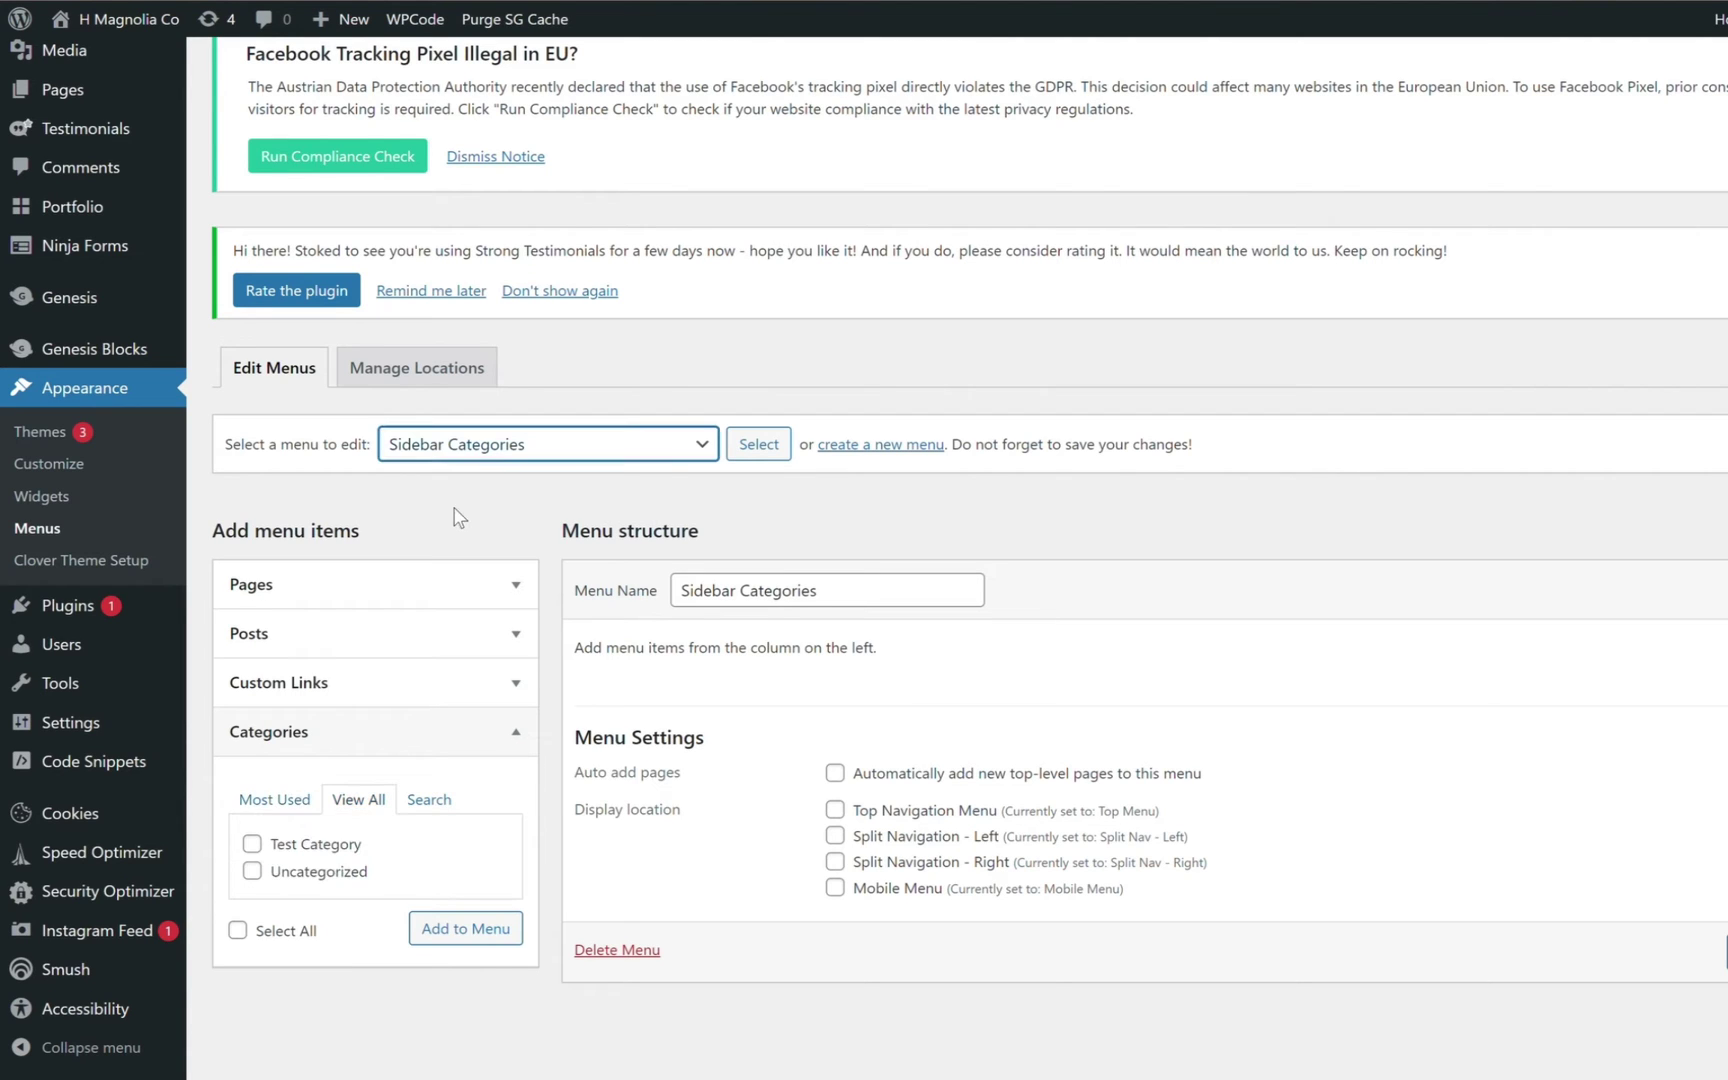
Load the Instagram Menu for review, then load Mobile Menu with Home, Services and Contact.
left_click(548, 444)
left_click(758, 444)
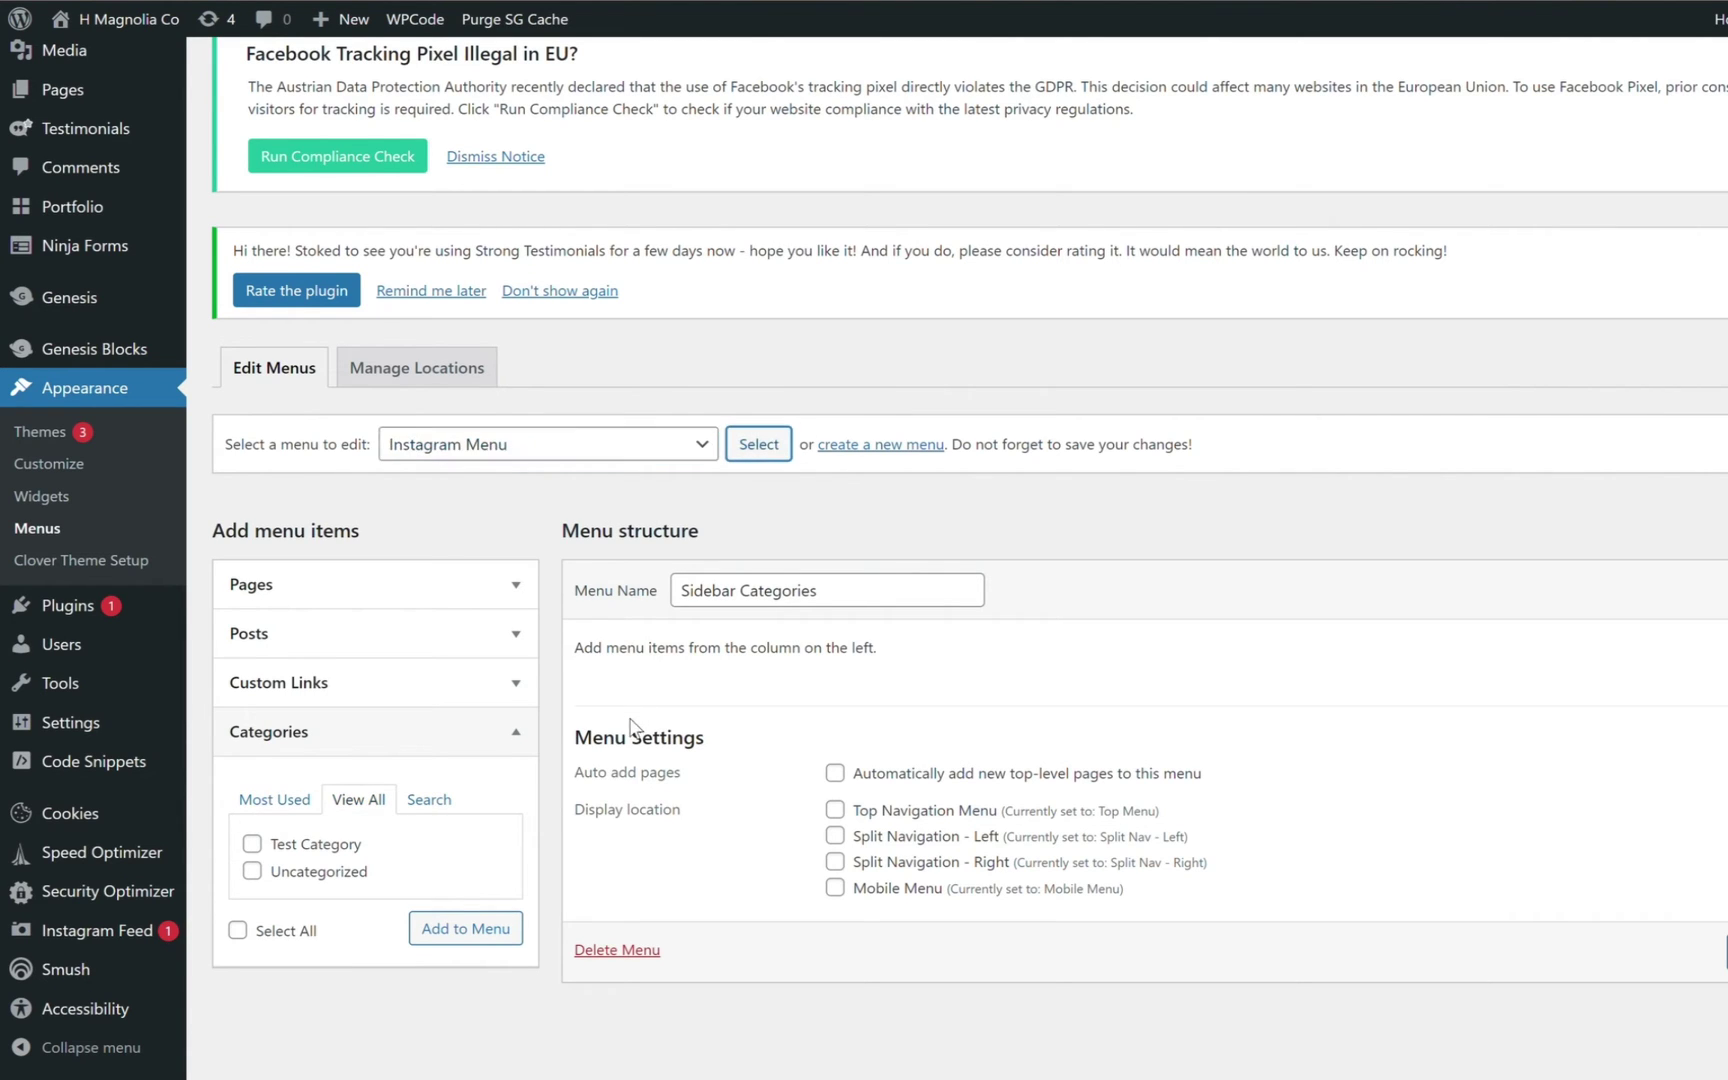
scroll(628, 736, "down", 5)
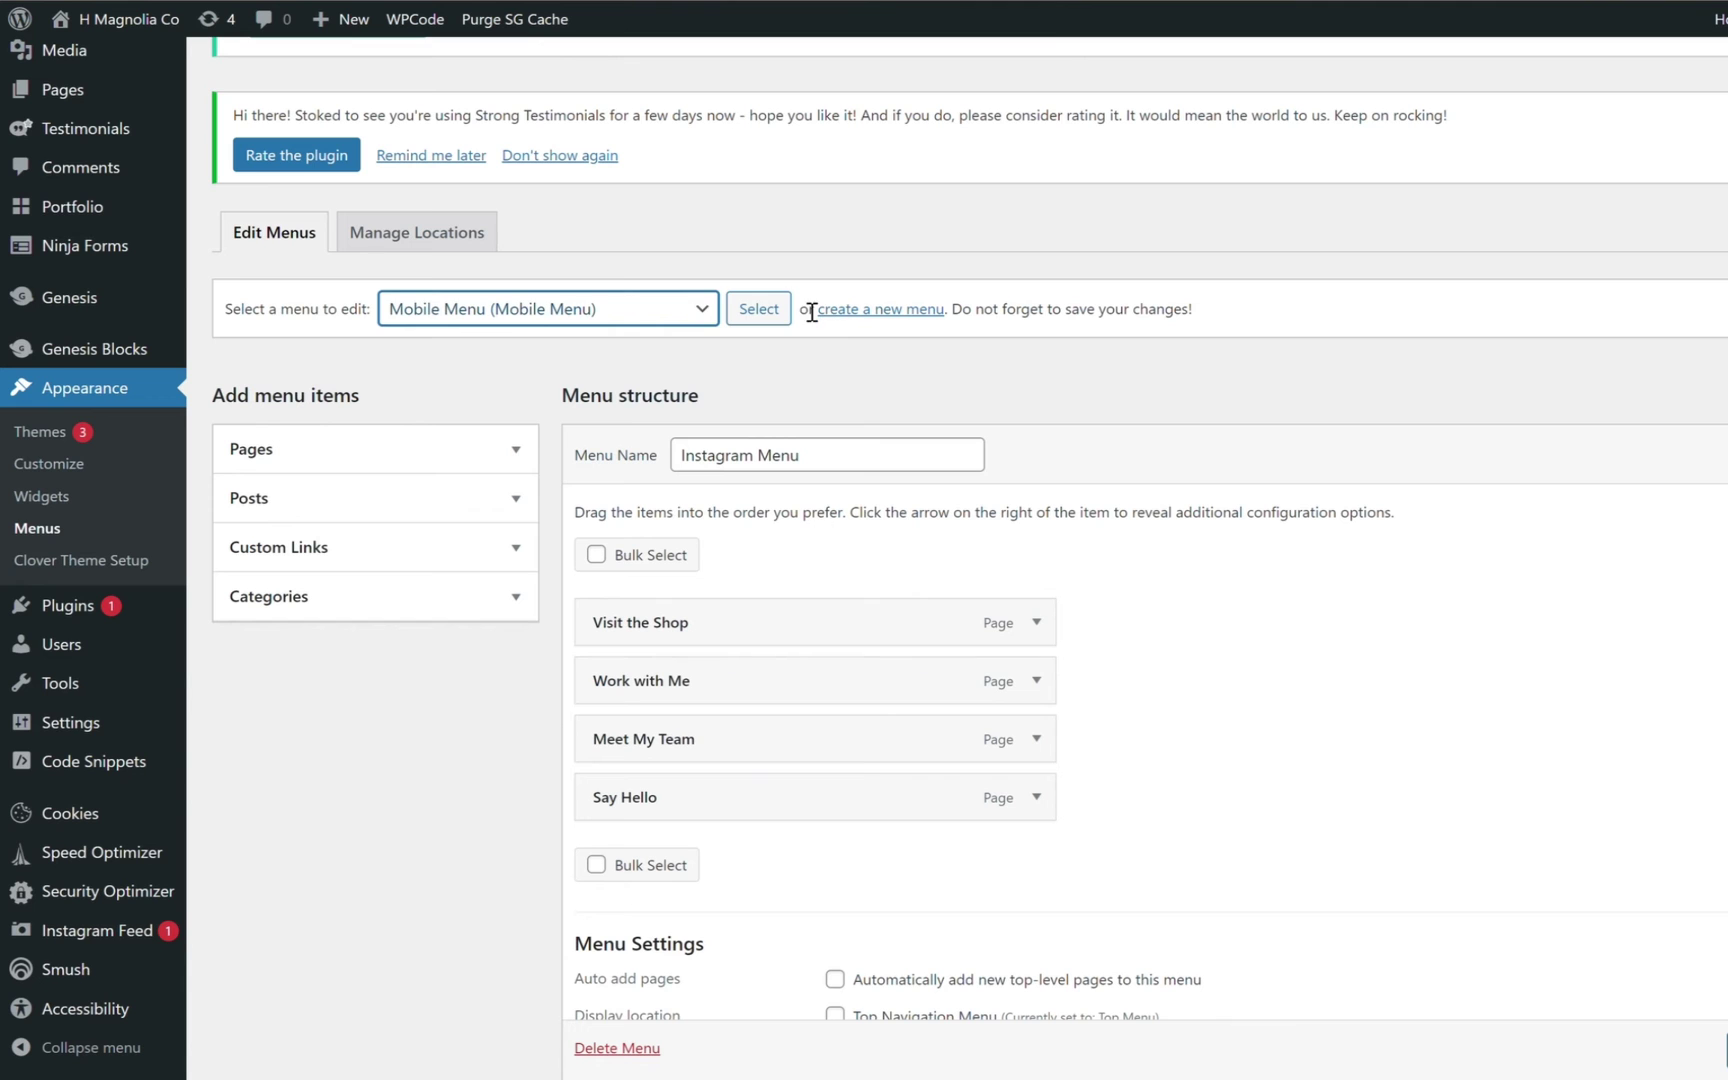
left_click(762, 312)
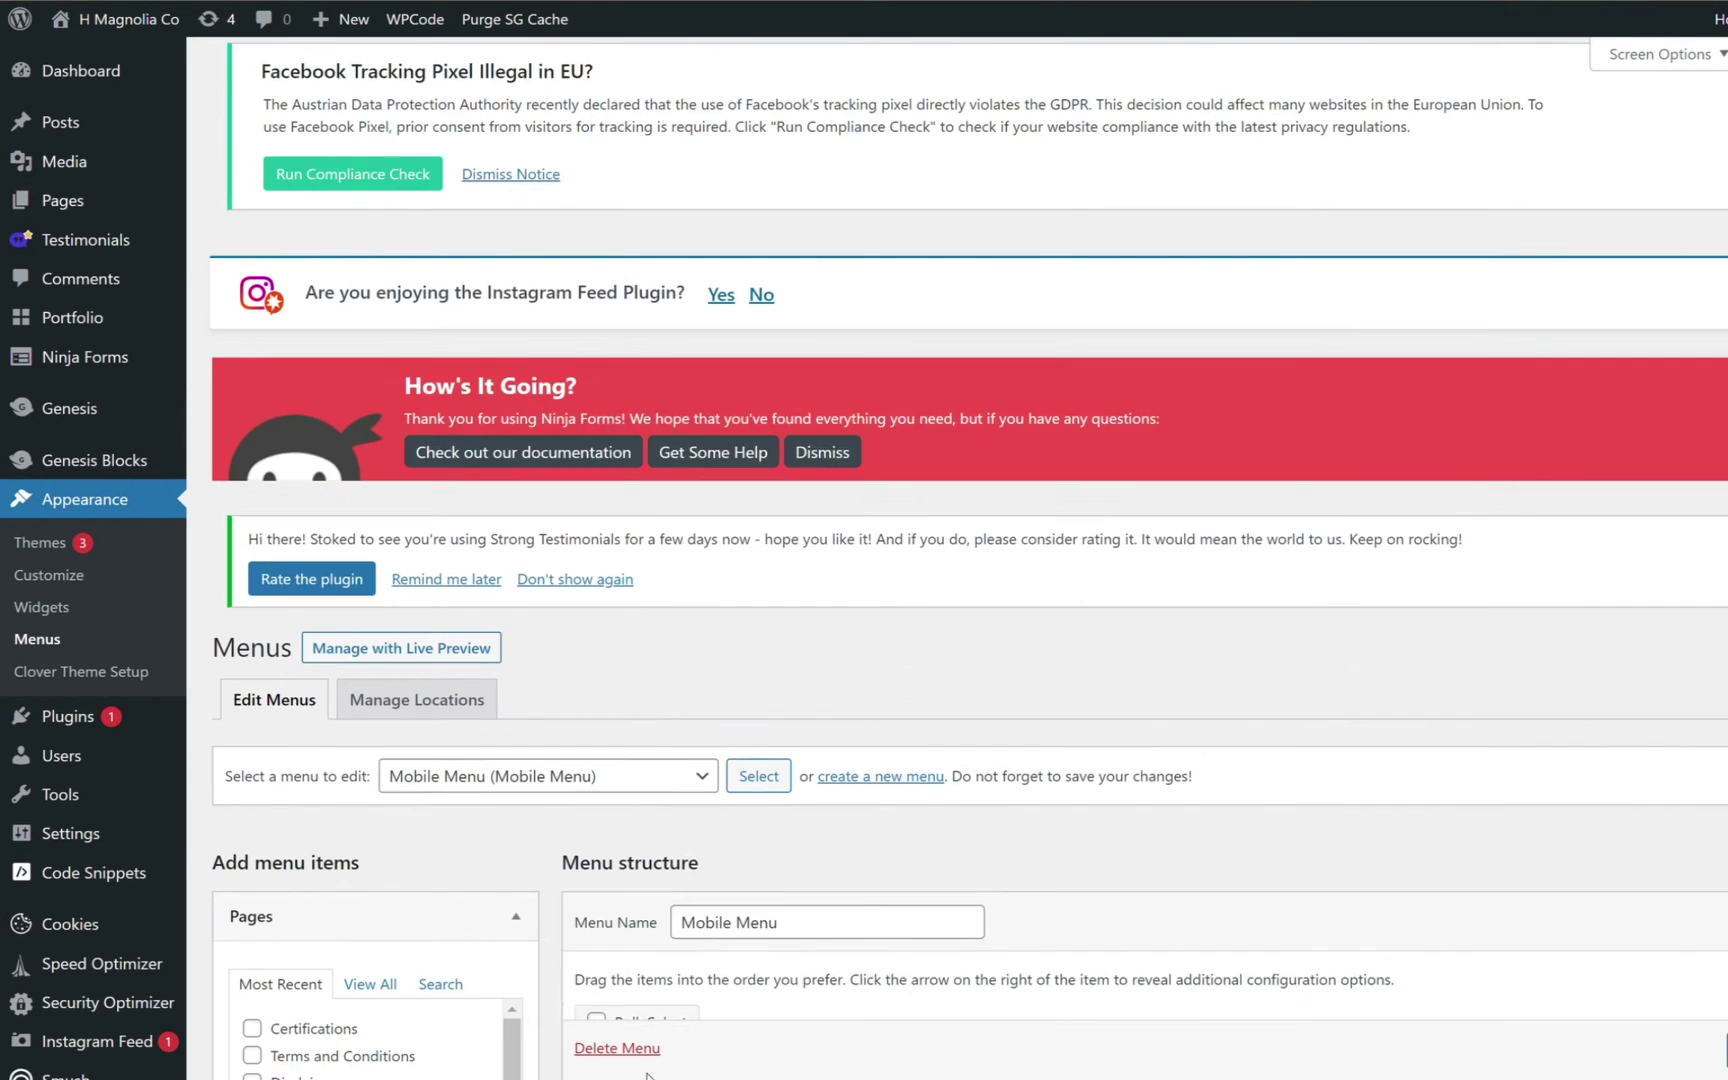
scroll(899, 675, "down", 5)
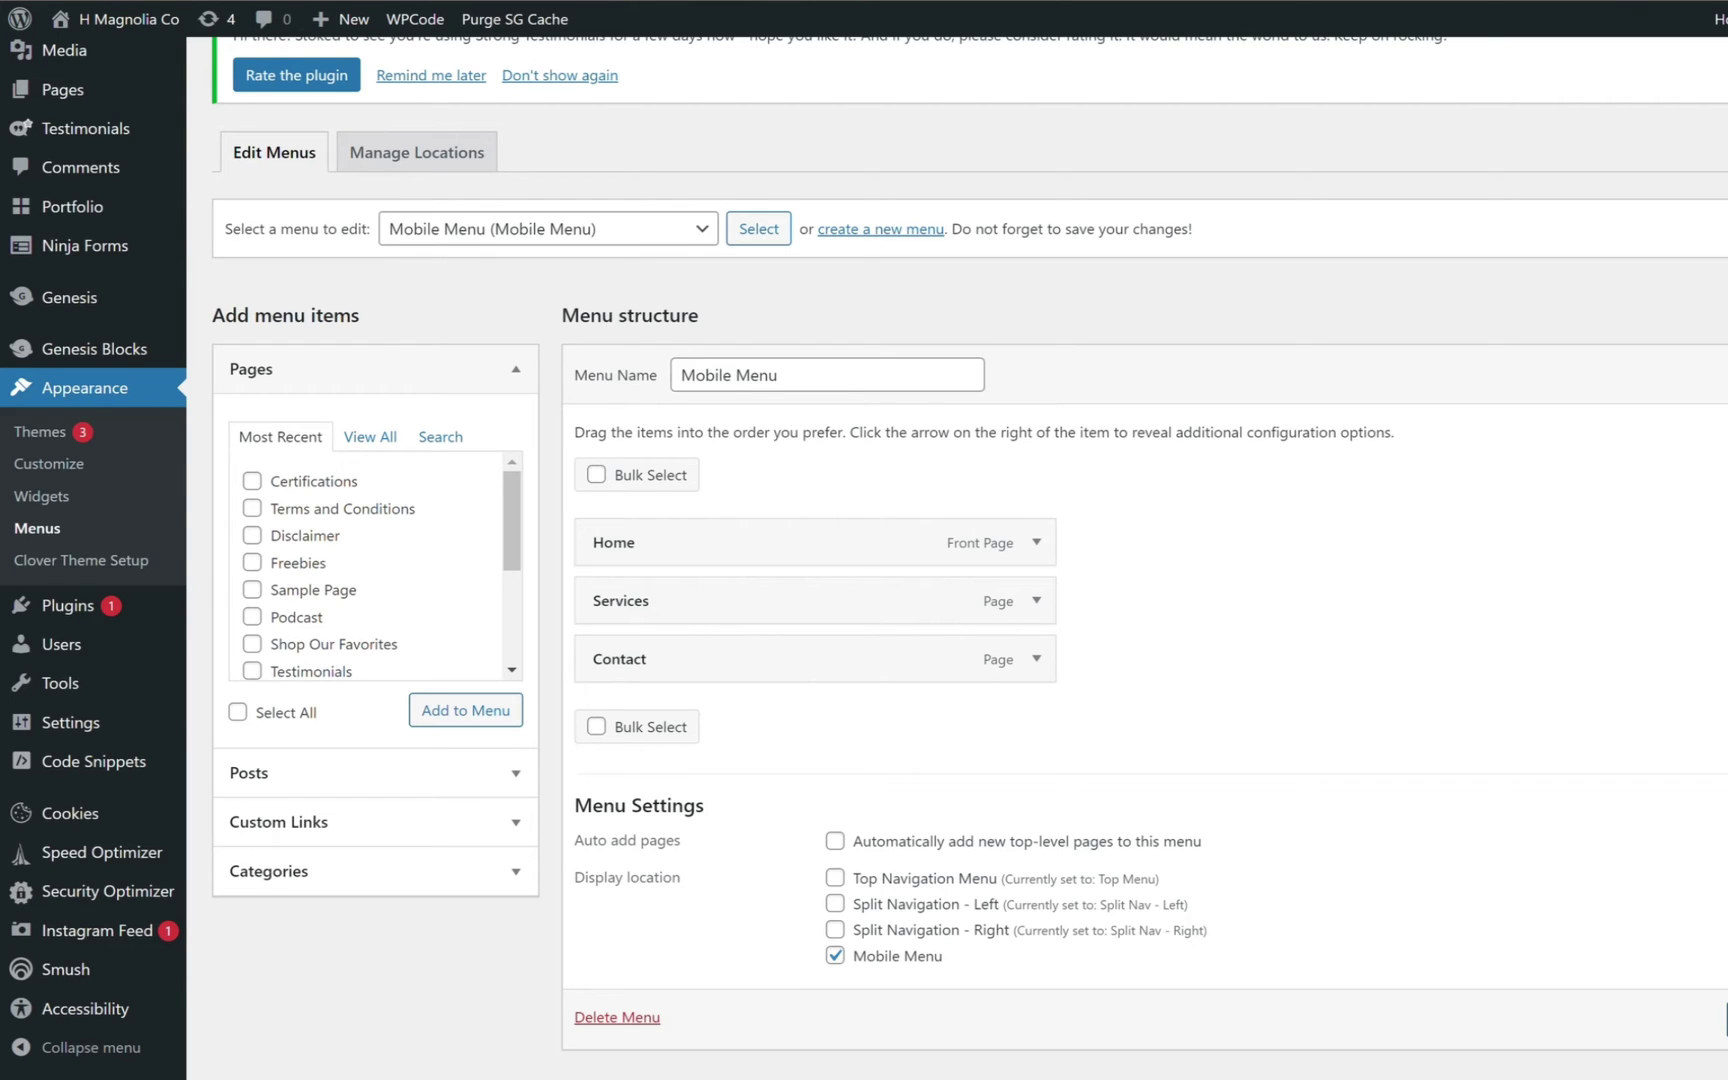
Open Appearance > Widgets and briefly expand, then collapse, the Mobile Menu Widgets area.
left_click(38, 497)
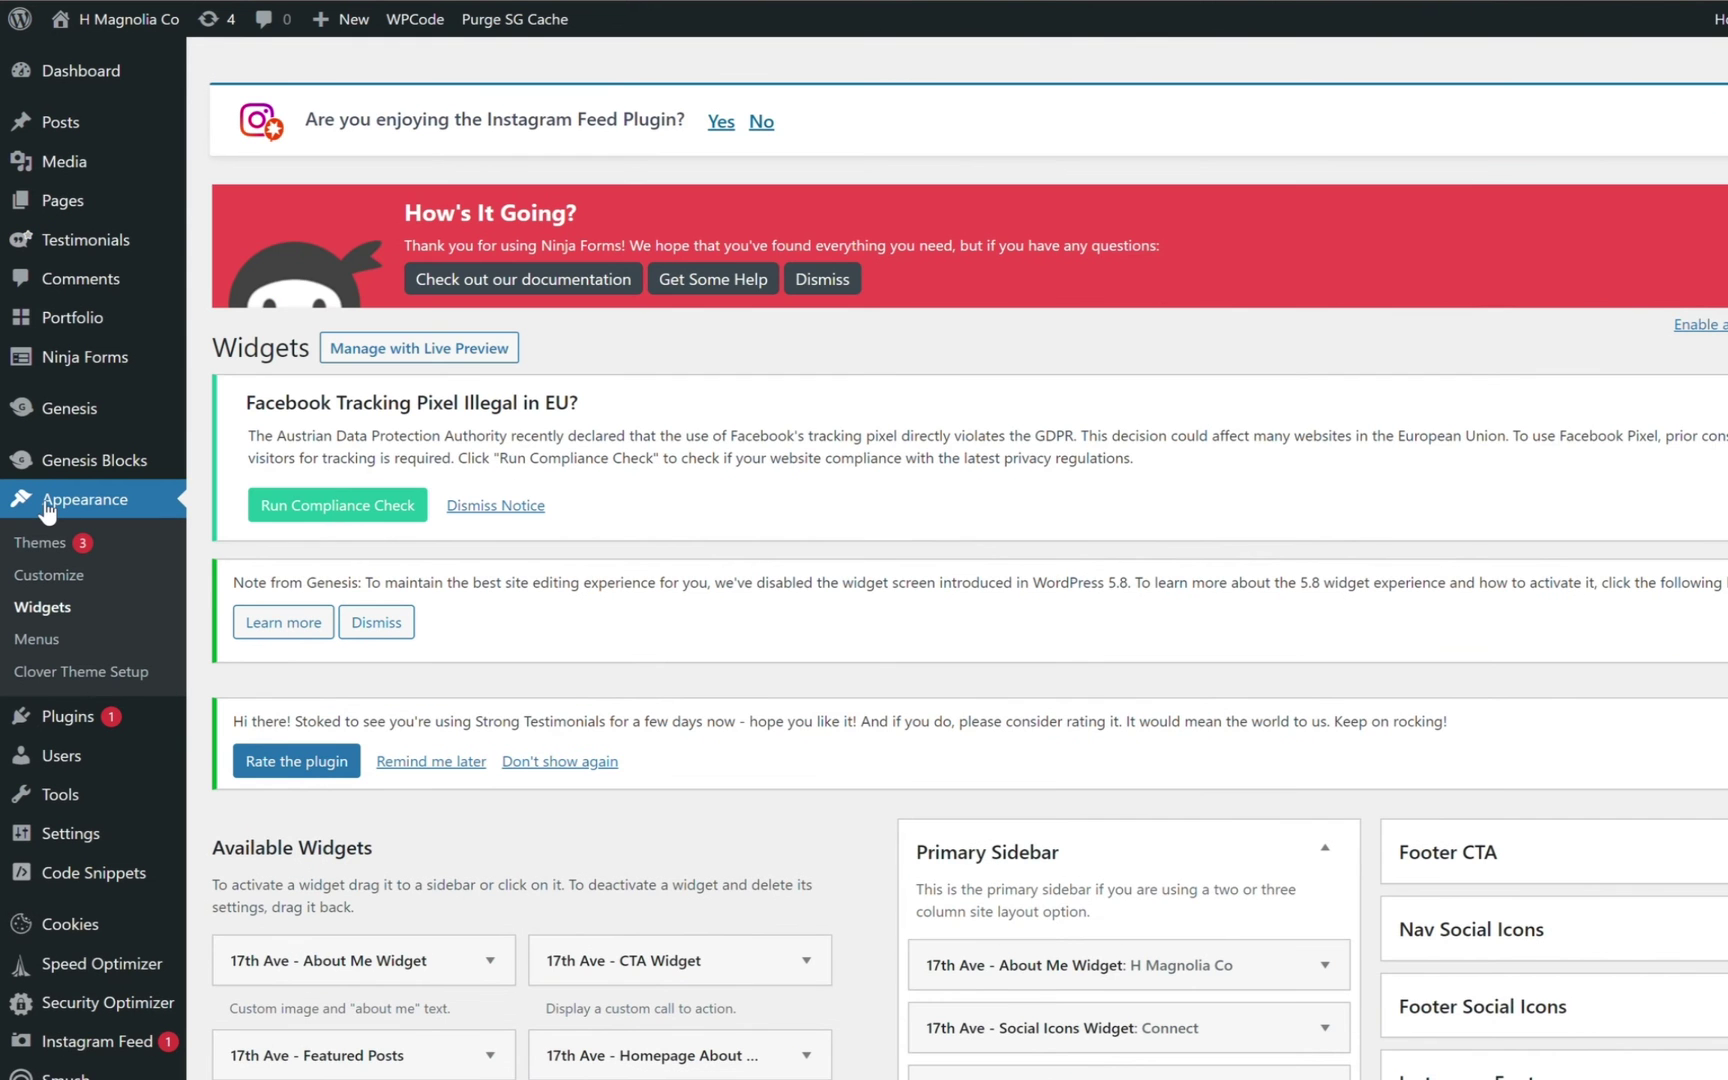
scroll(1380, 737, "down", 5)
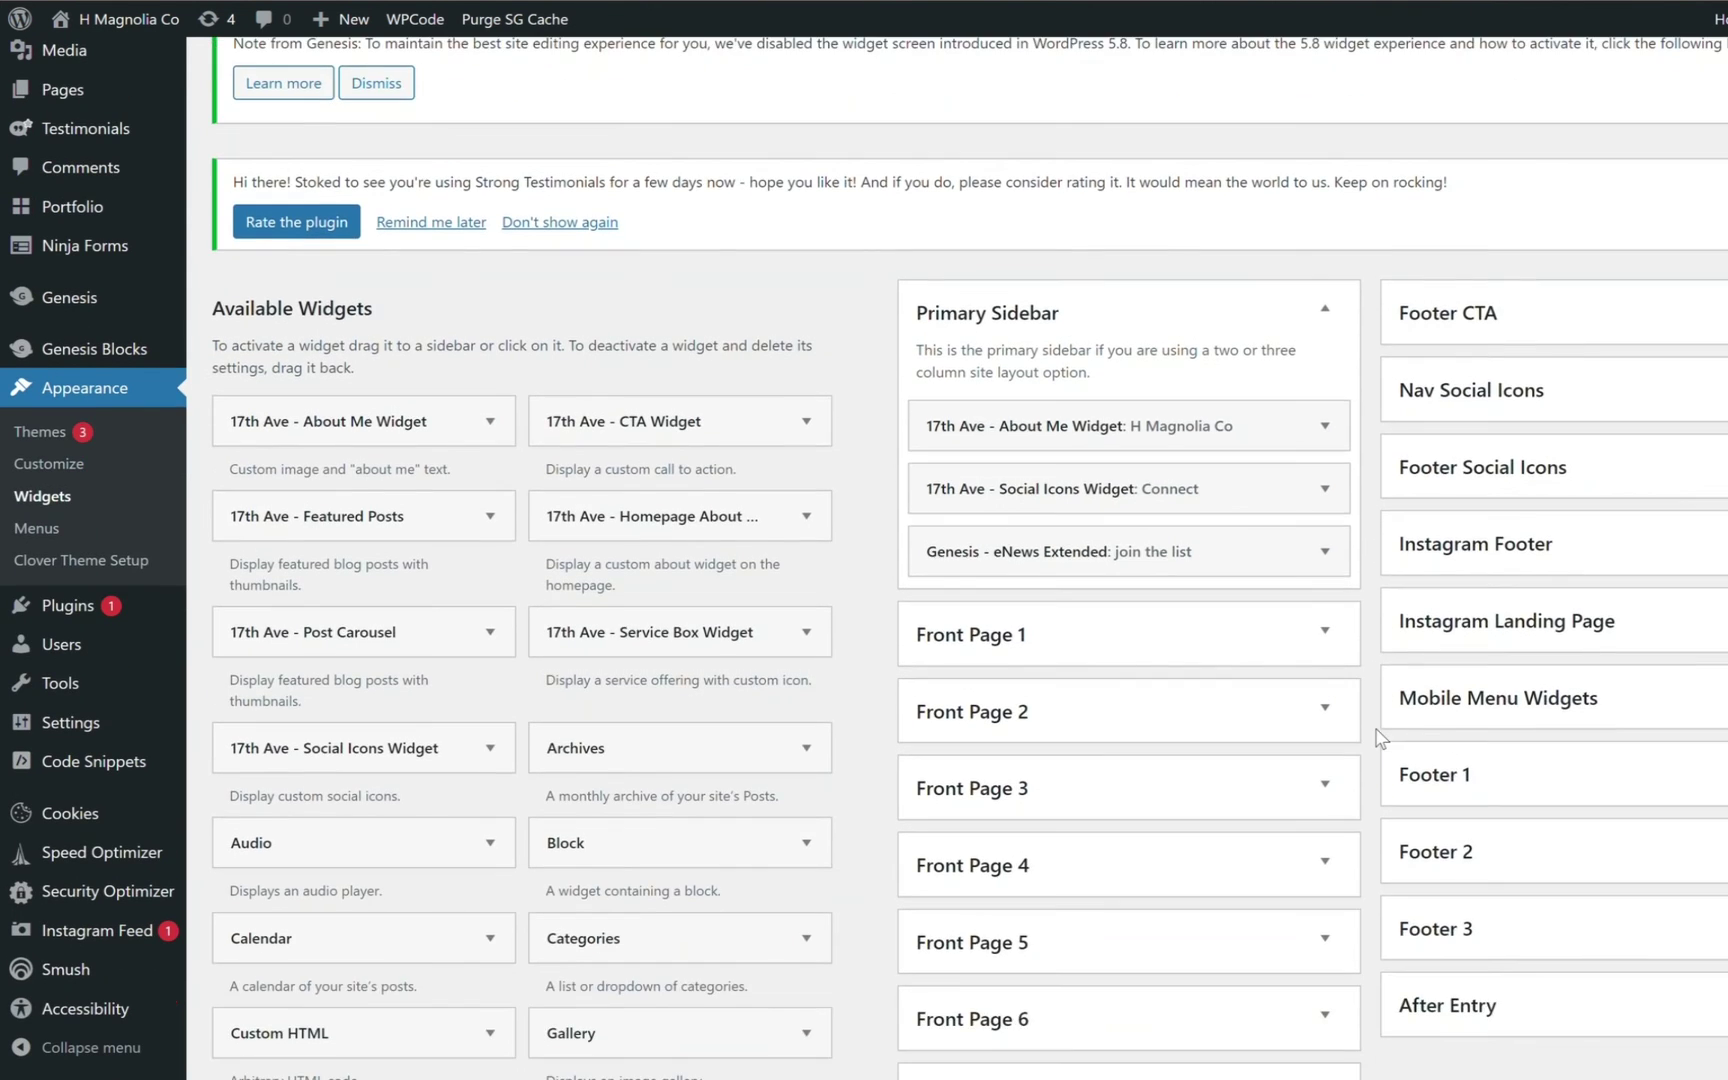
scroll(1380, 737, "down", 1)
left_click(1694, 706)
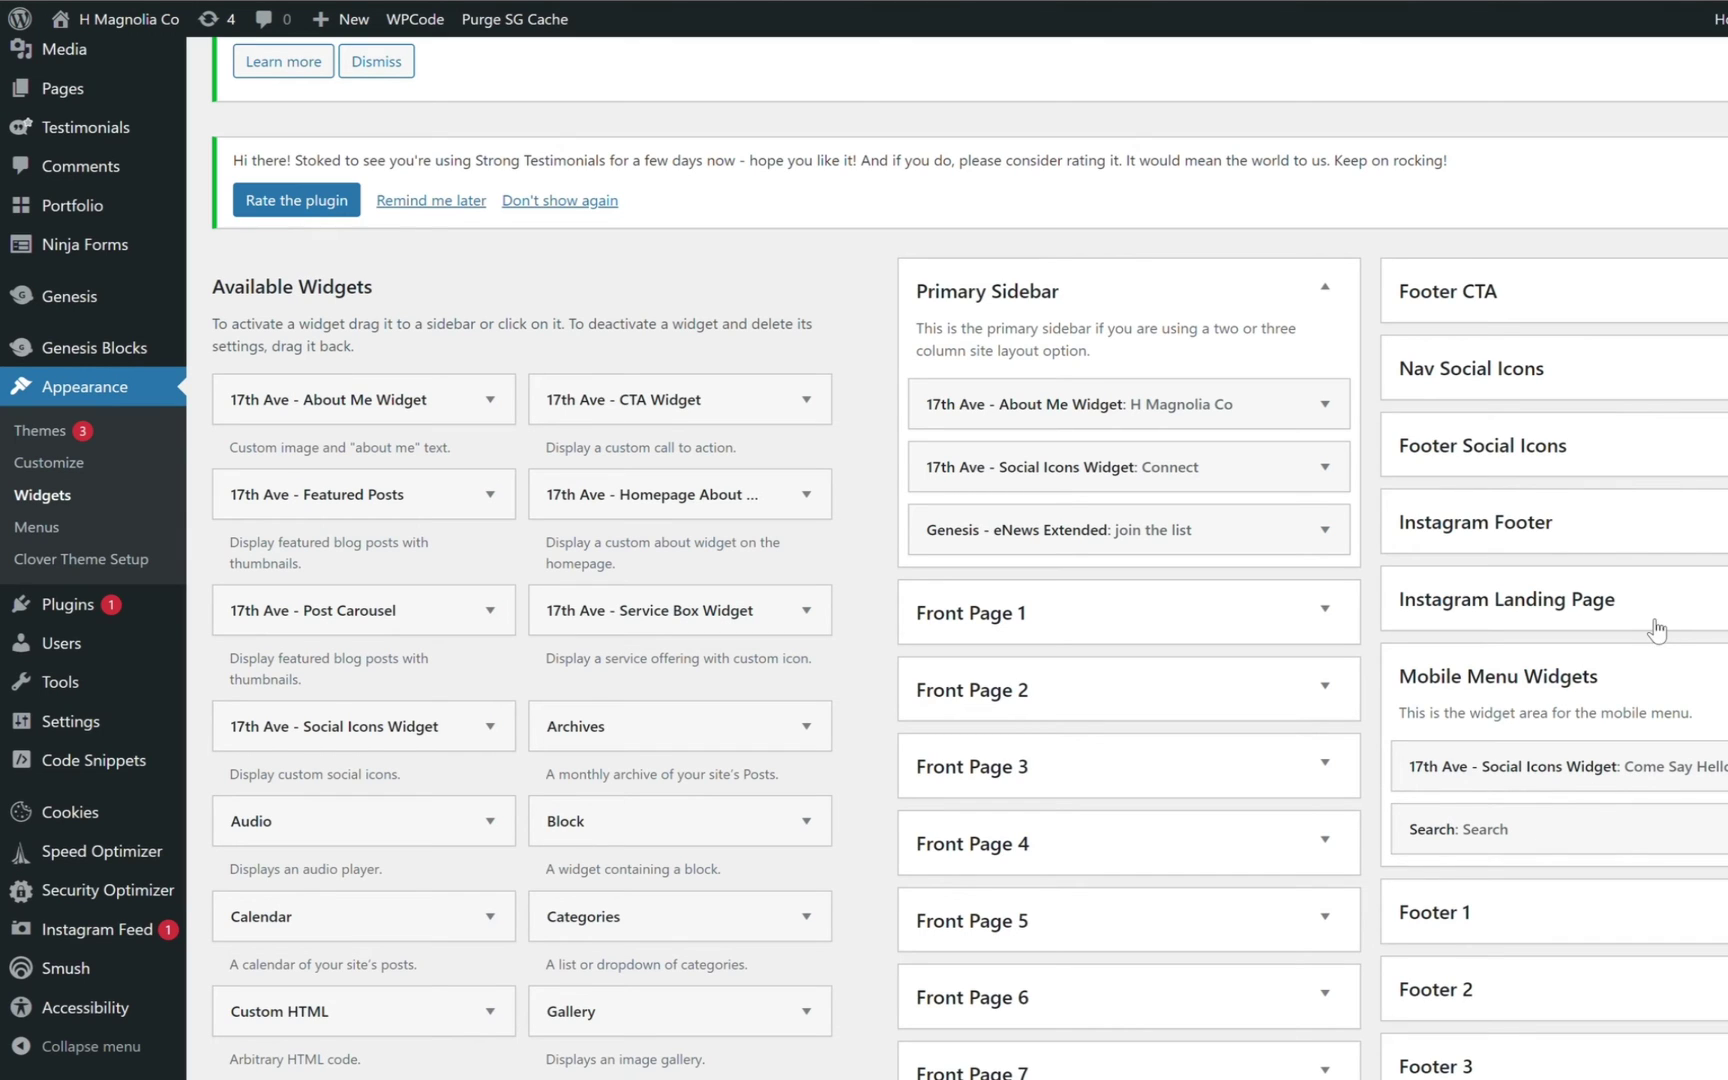
left_click(1636, 672)
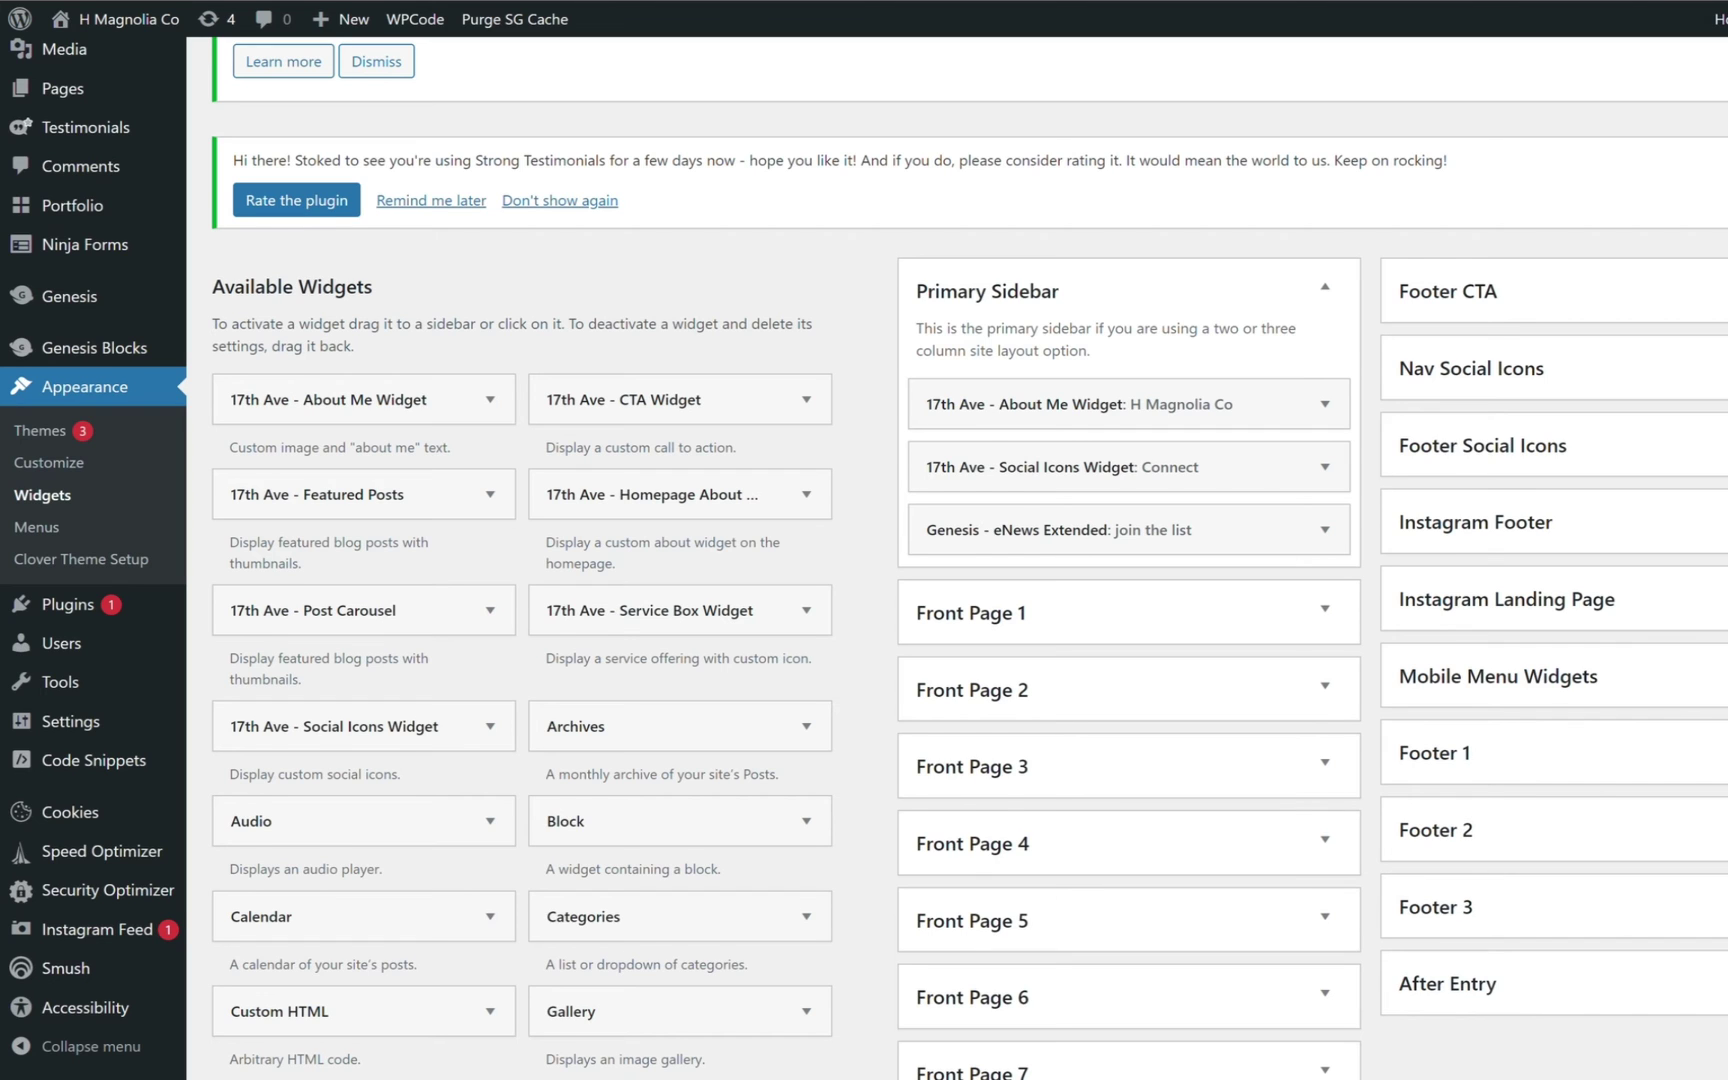
scroll(1700, 500, "down", 1)
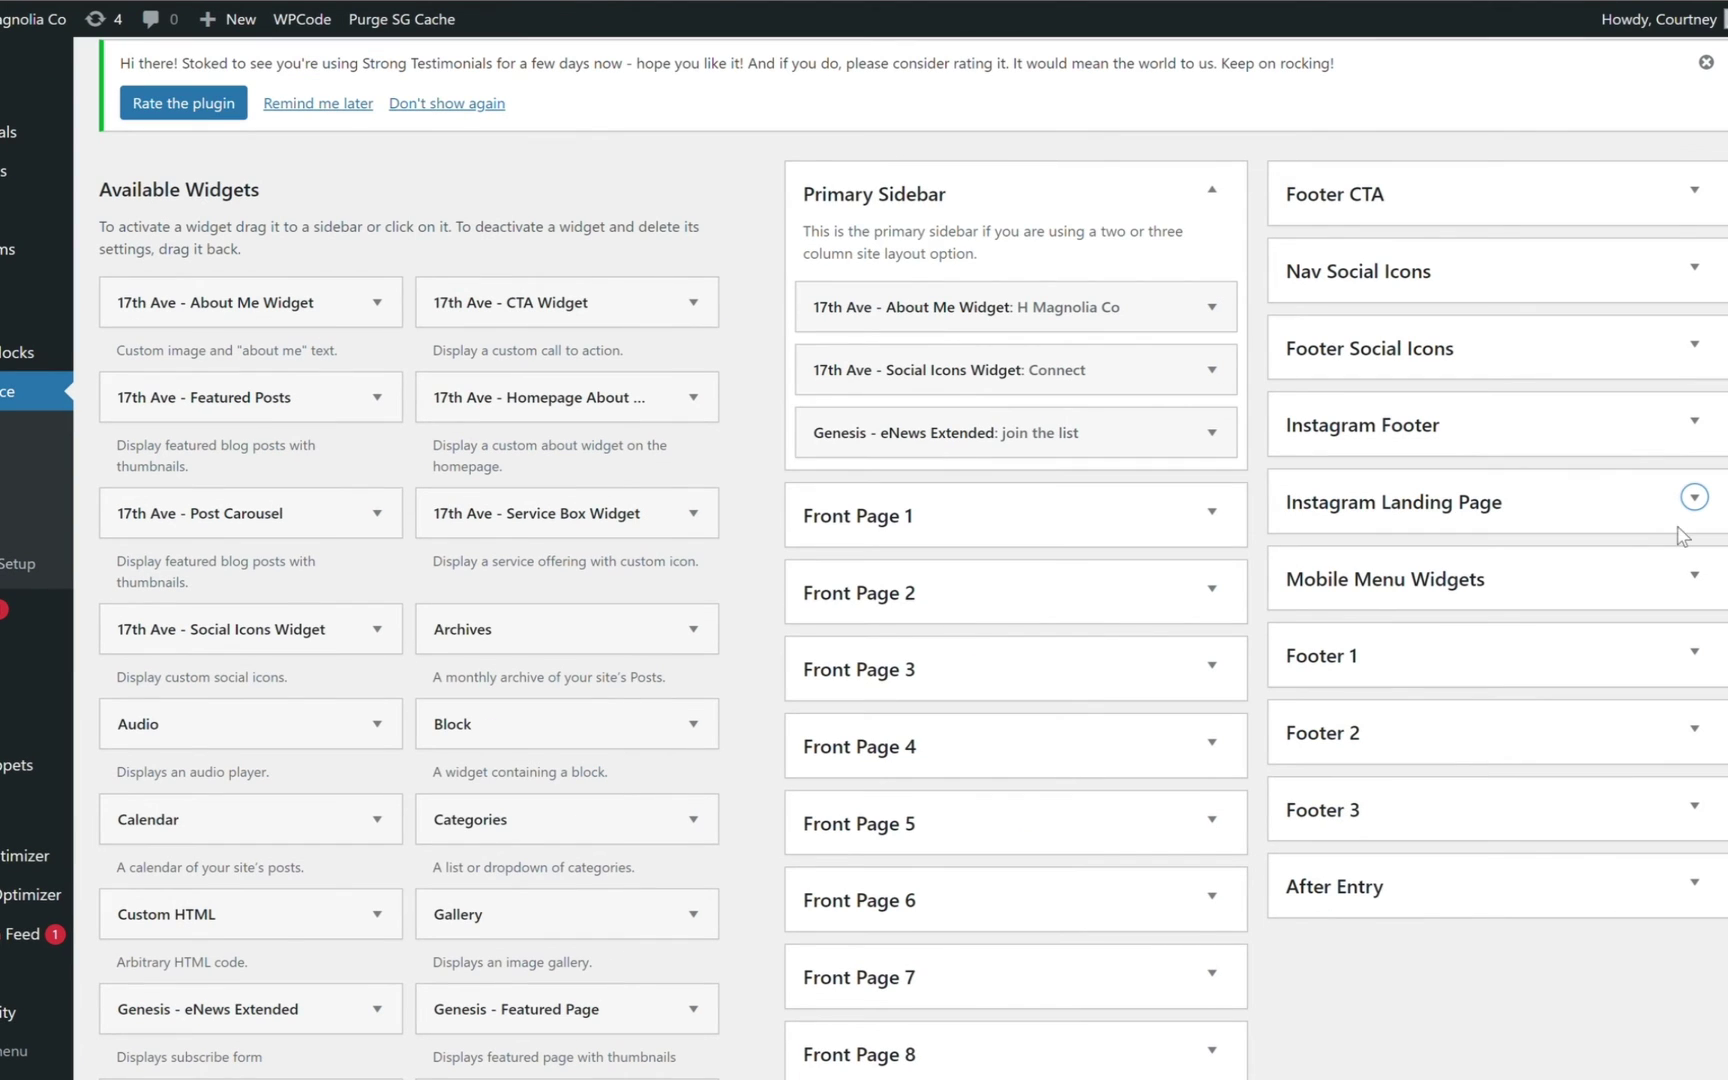
left_click(1695, 498)
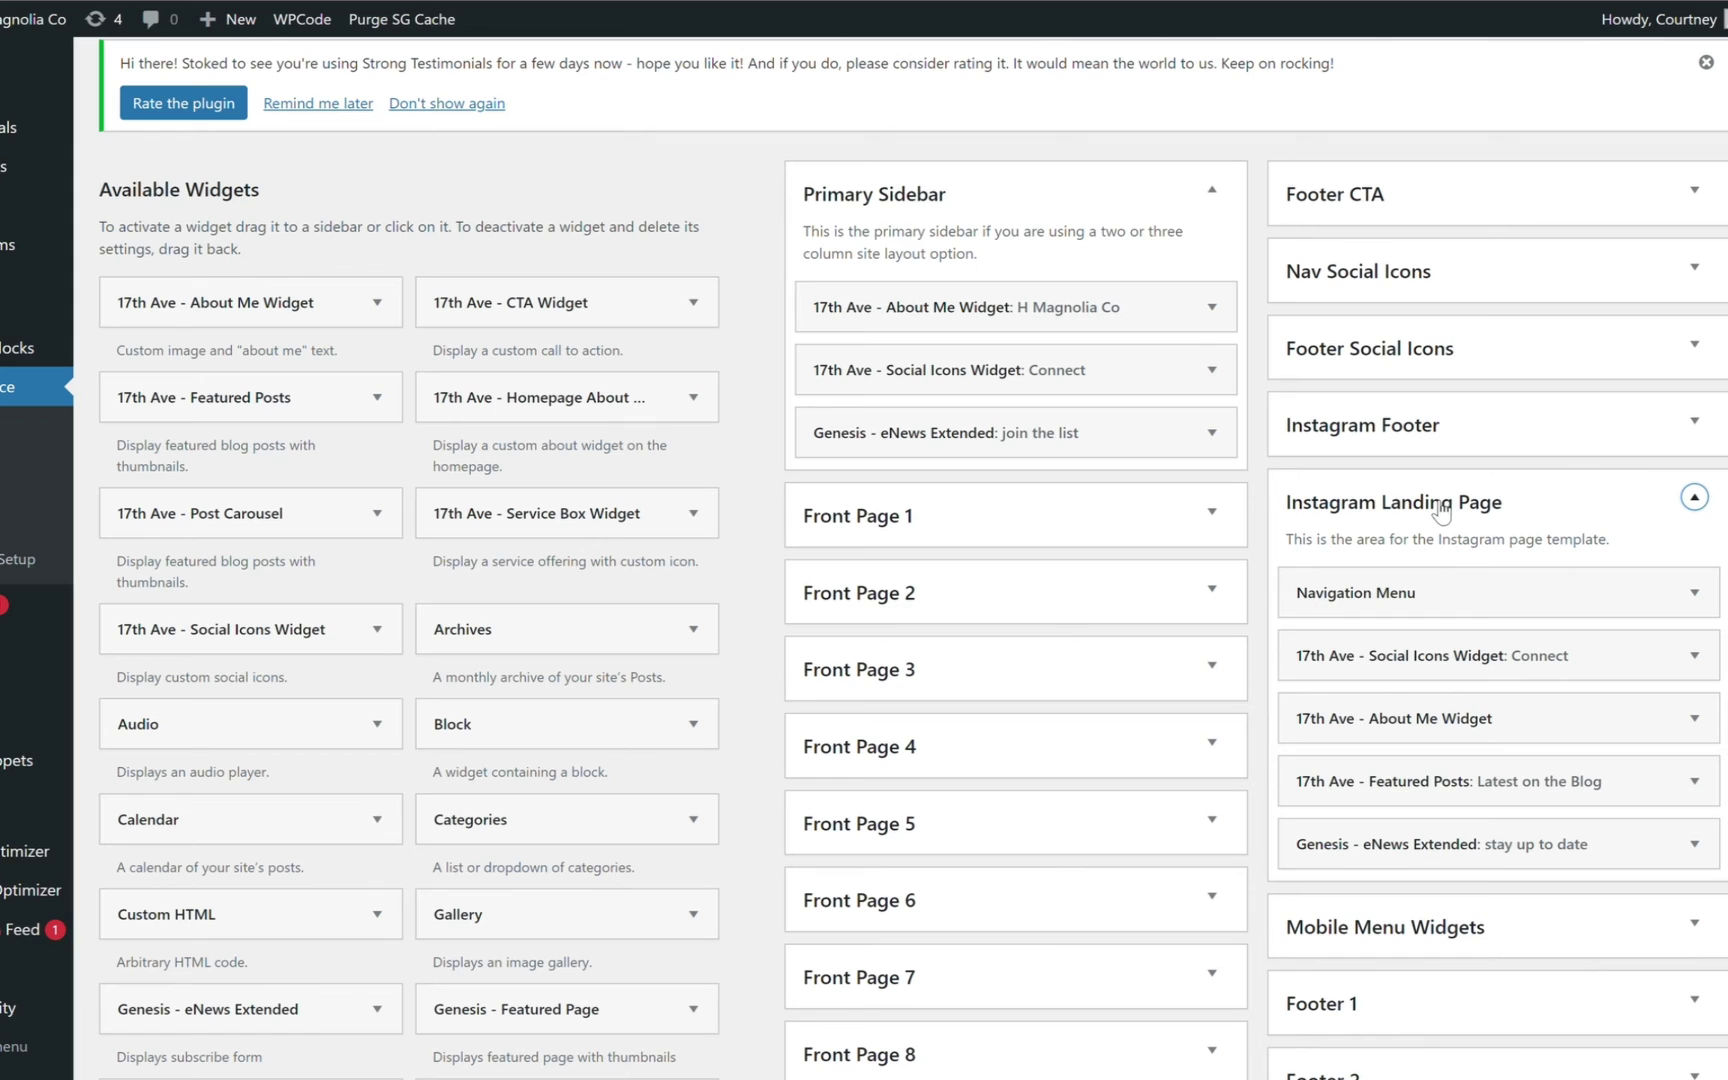
key("Tab")
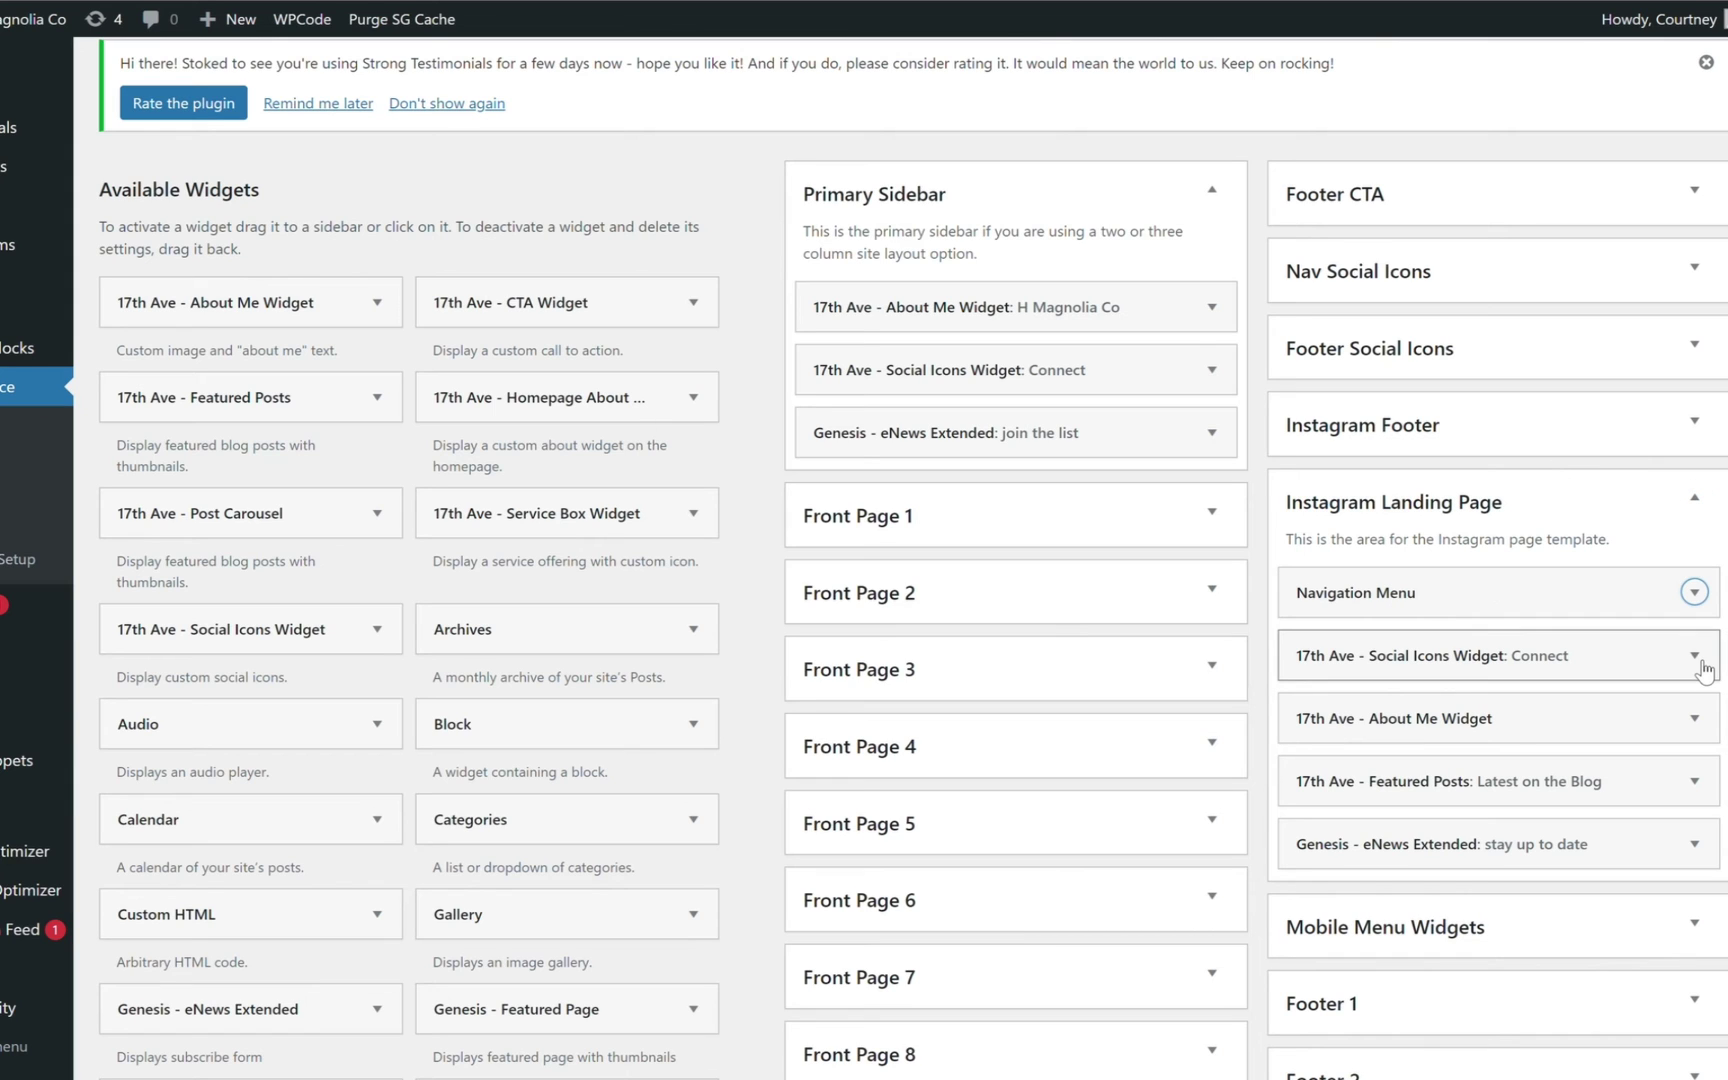
key("Return")
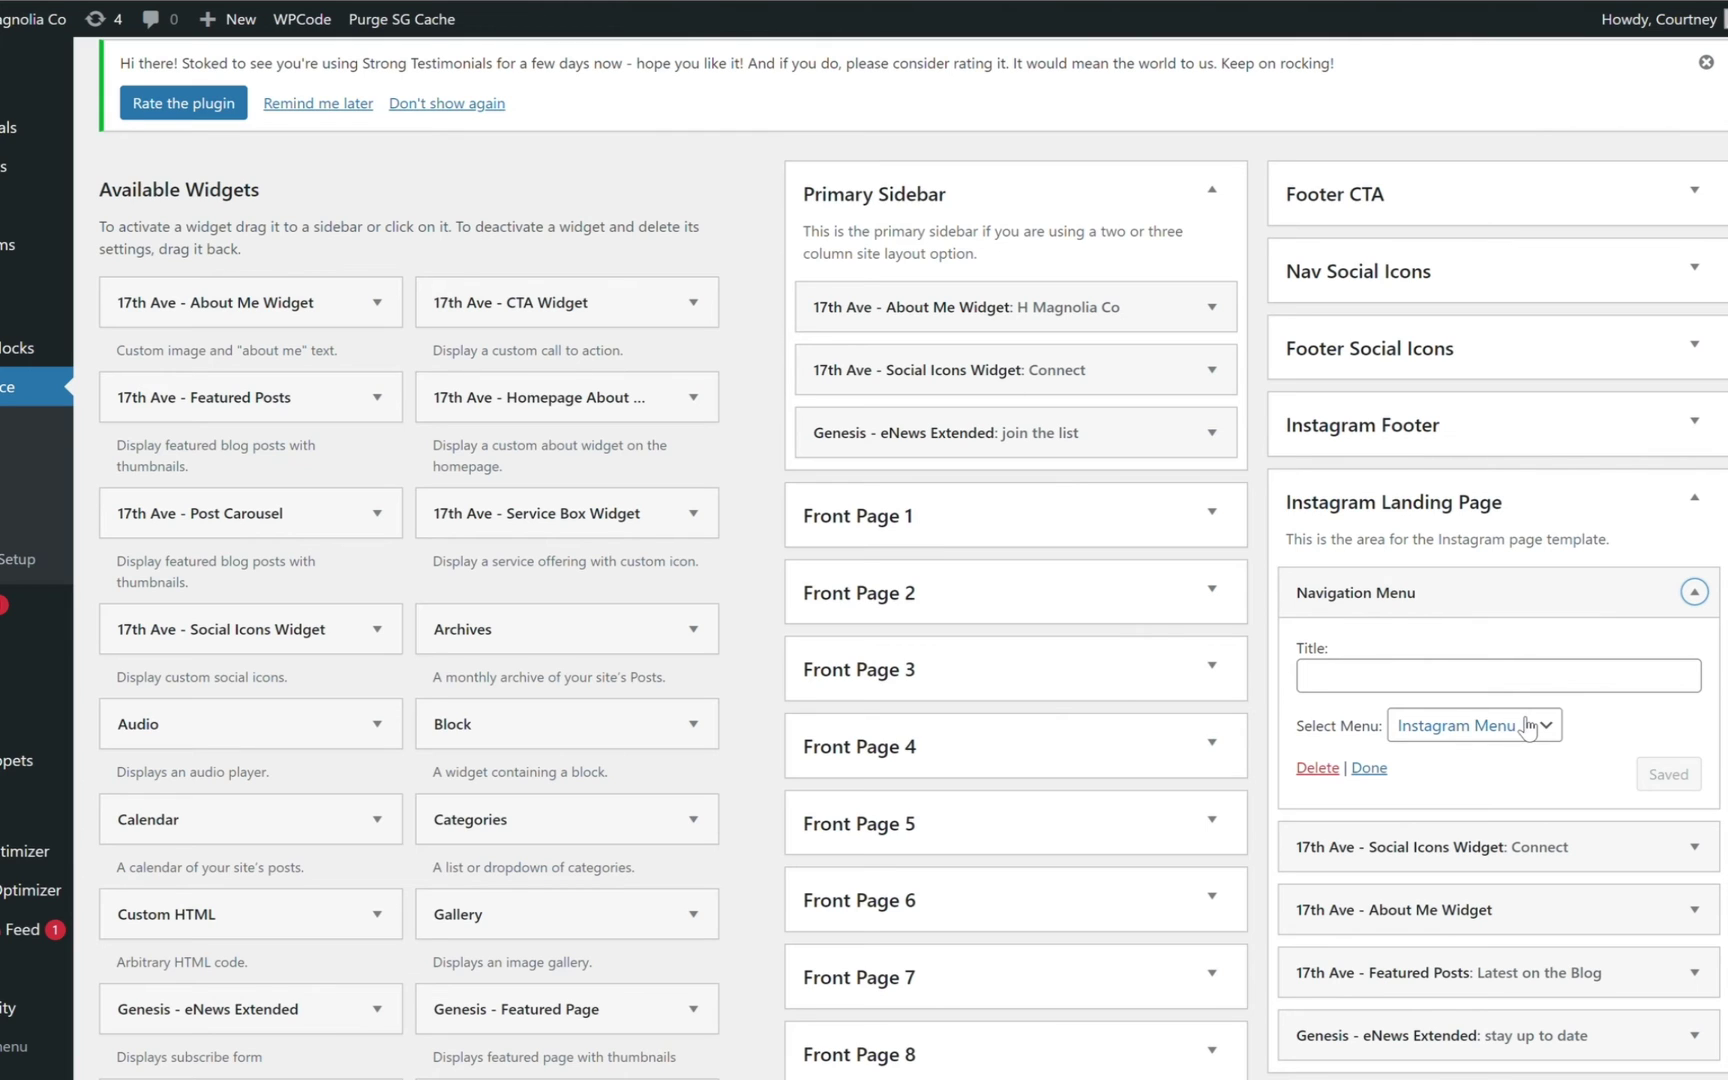
left_click(1692, 591)
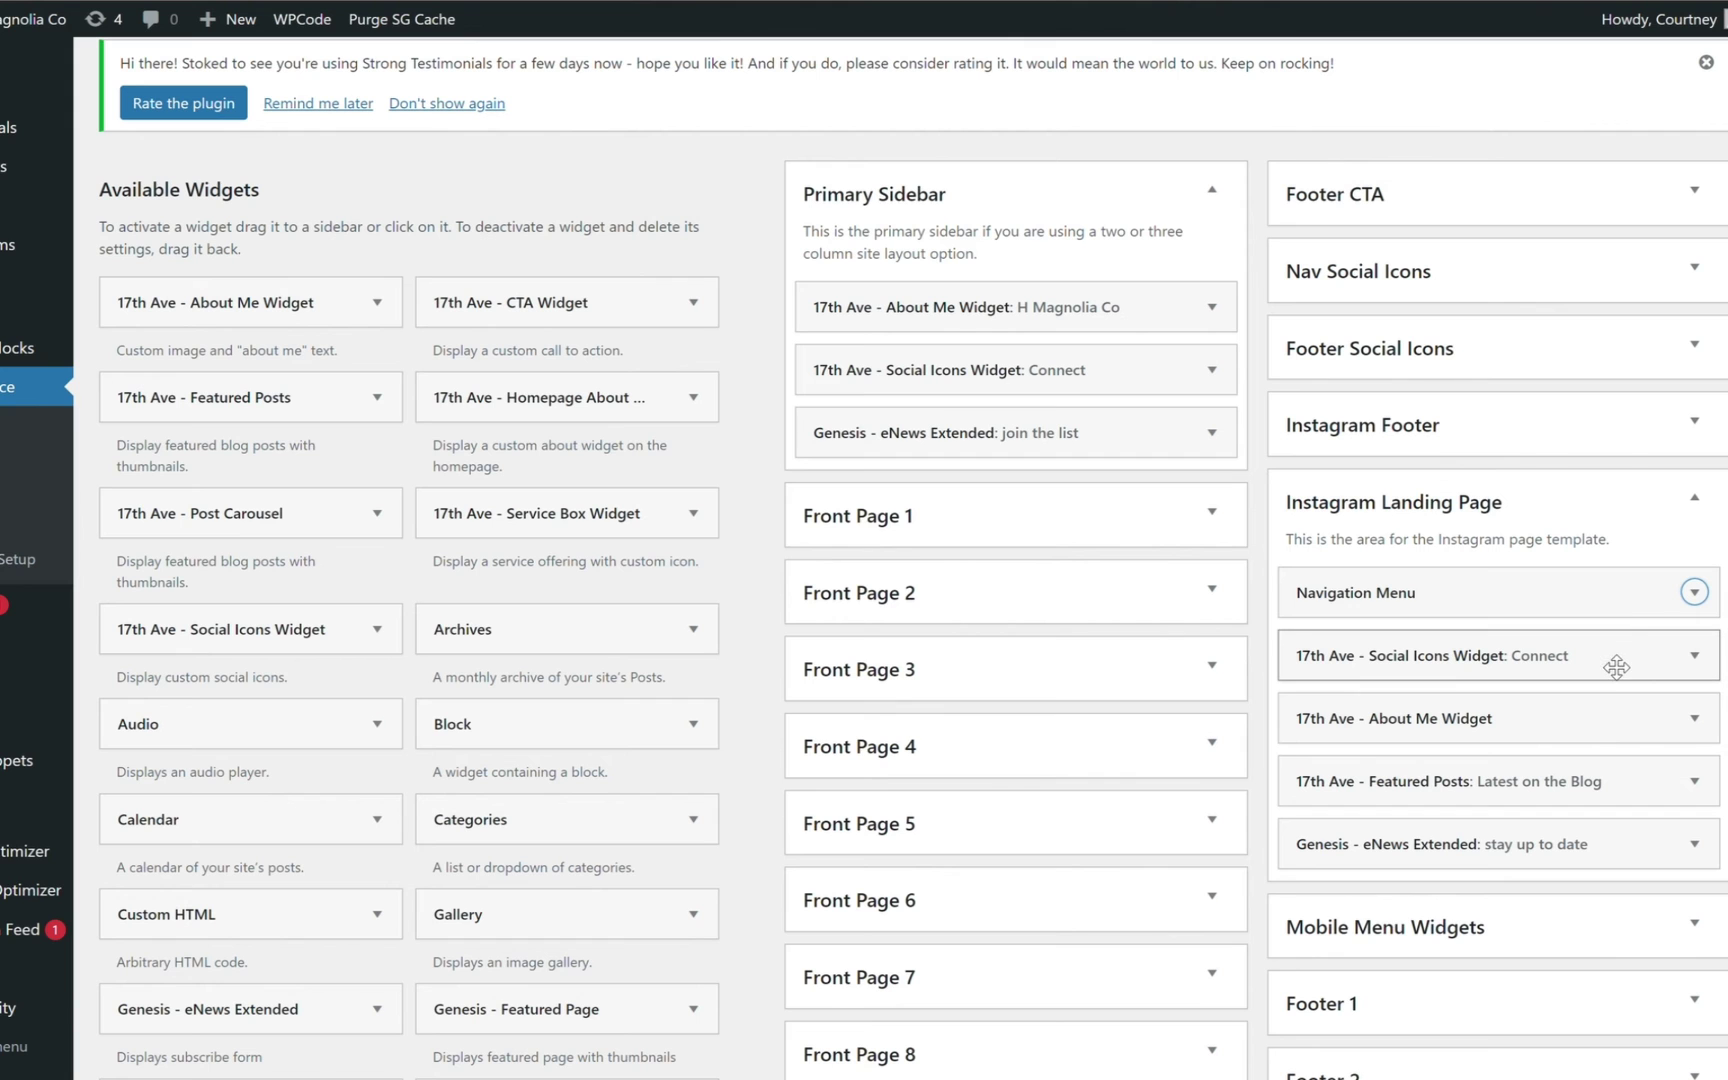
left_click(1695, 656)
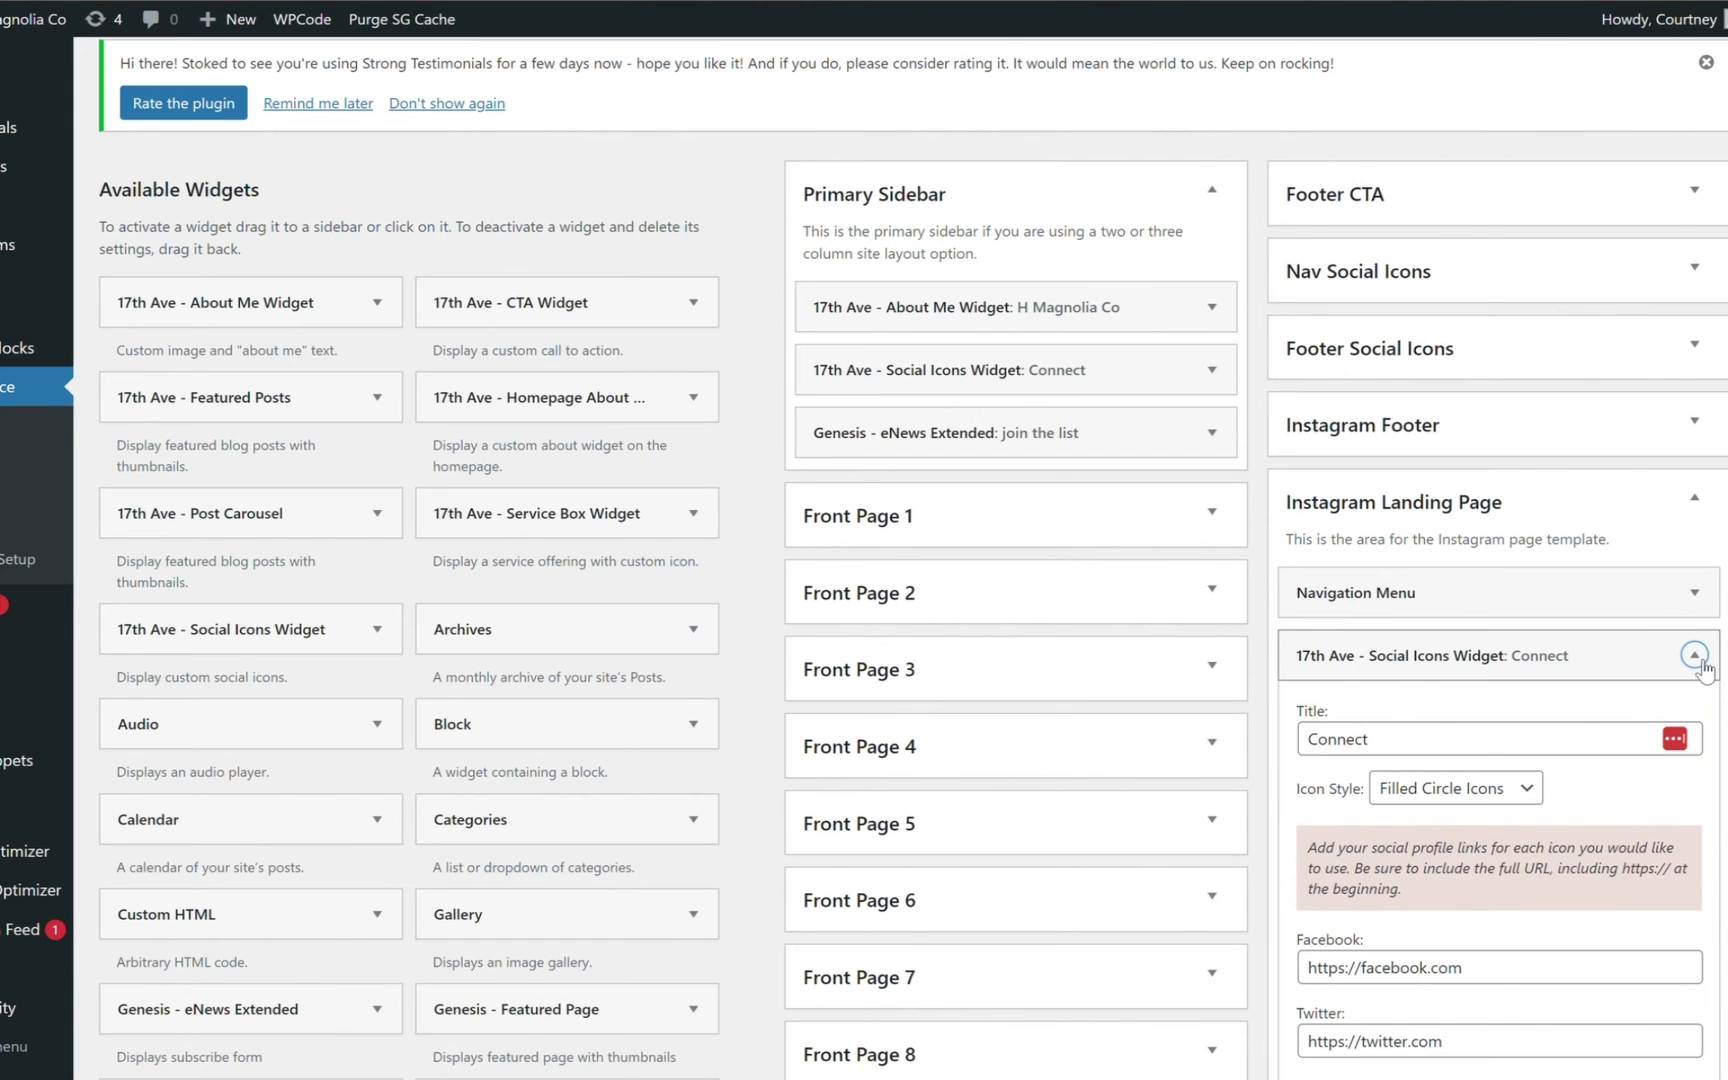
scroll(1512, 721, "down", 3)
scroll(1512, 721, "up", 2)
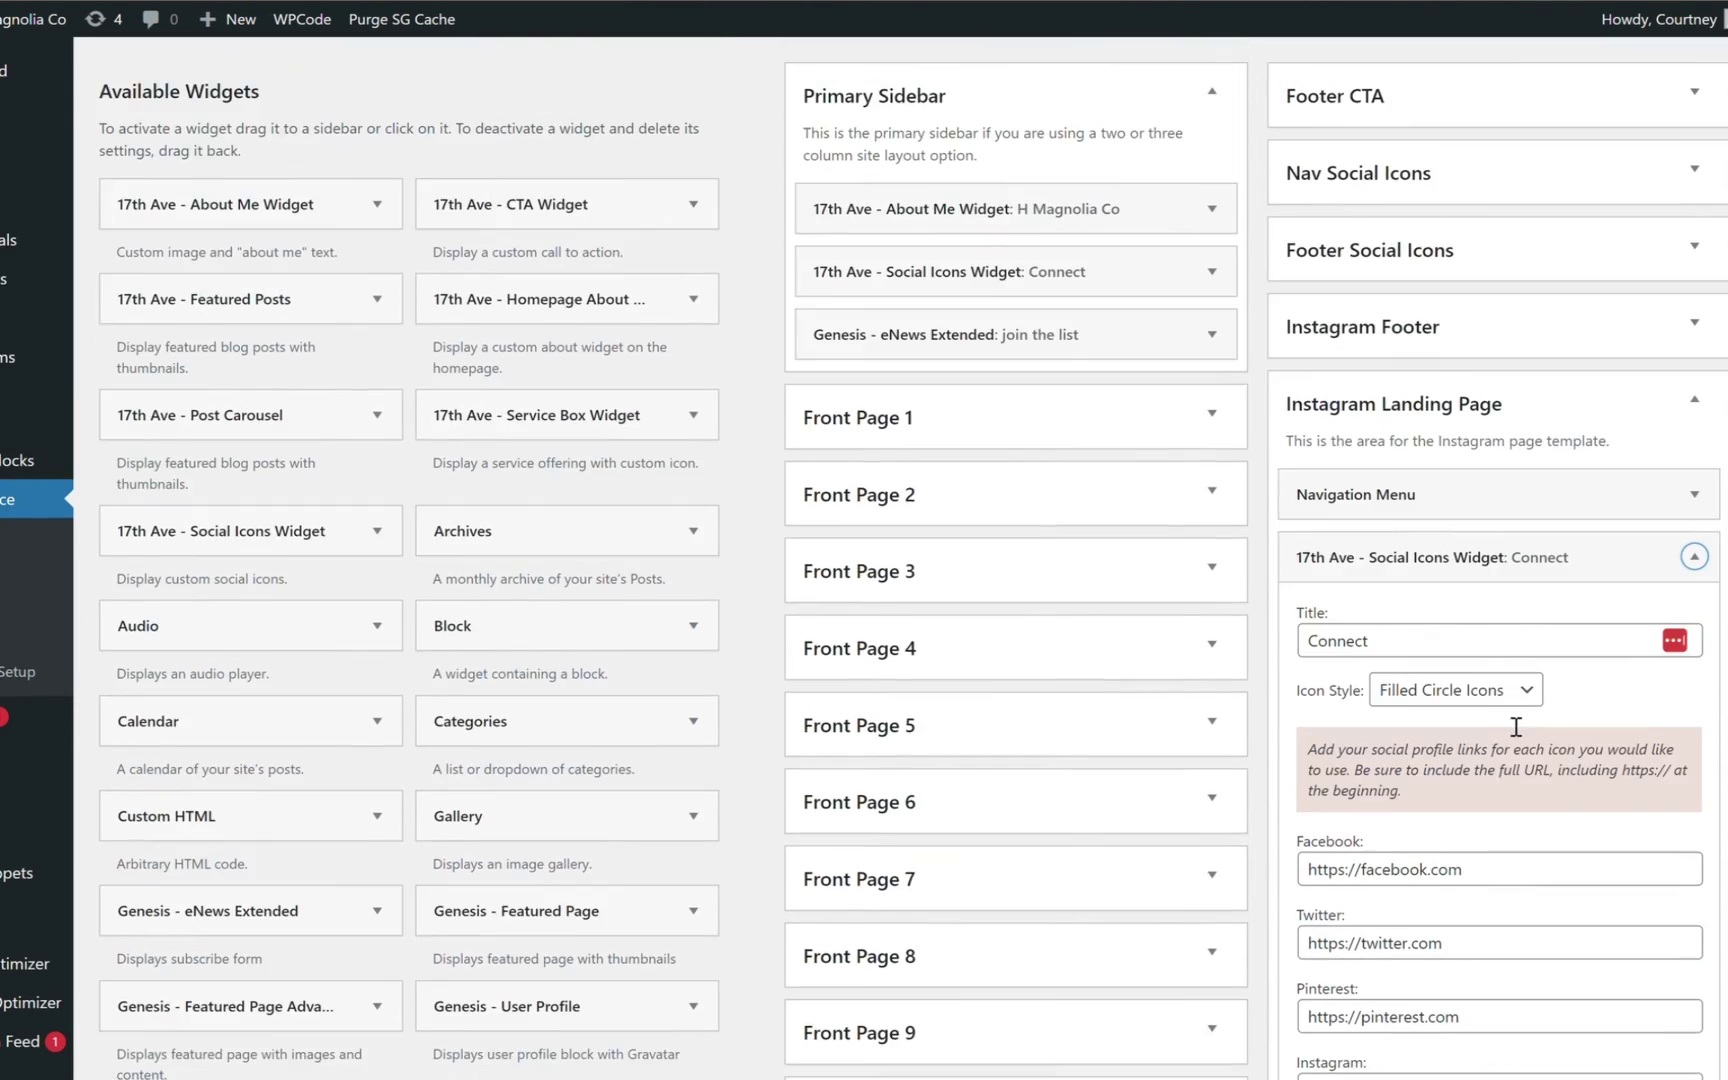
left_click(1694, 566)
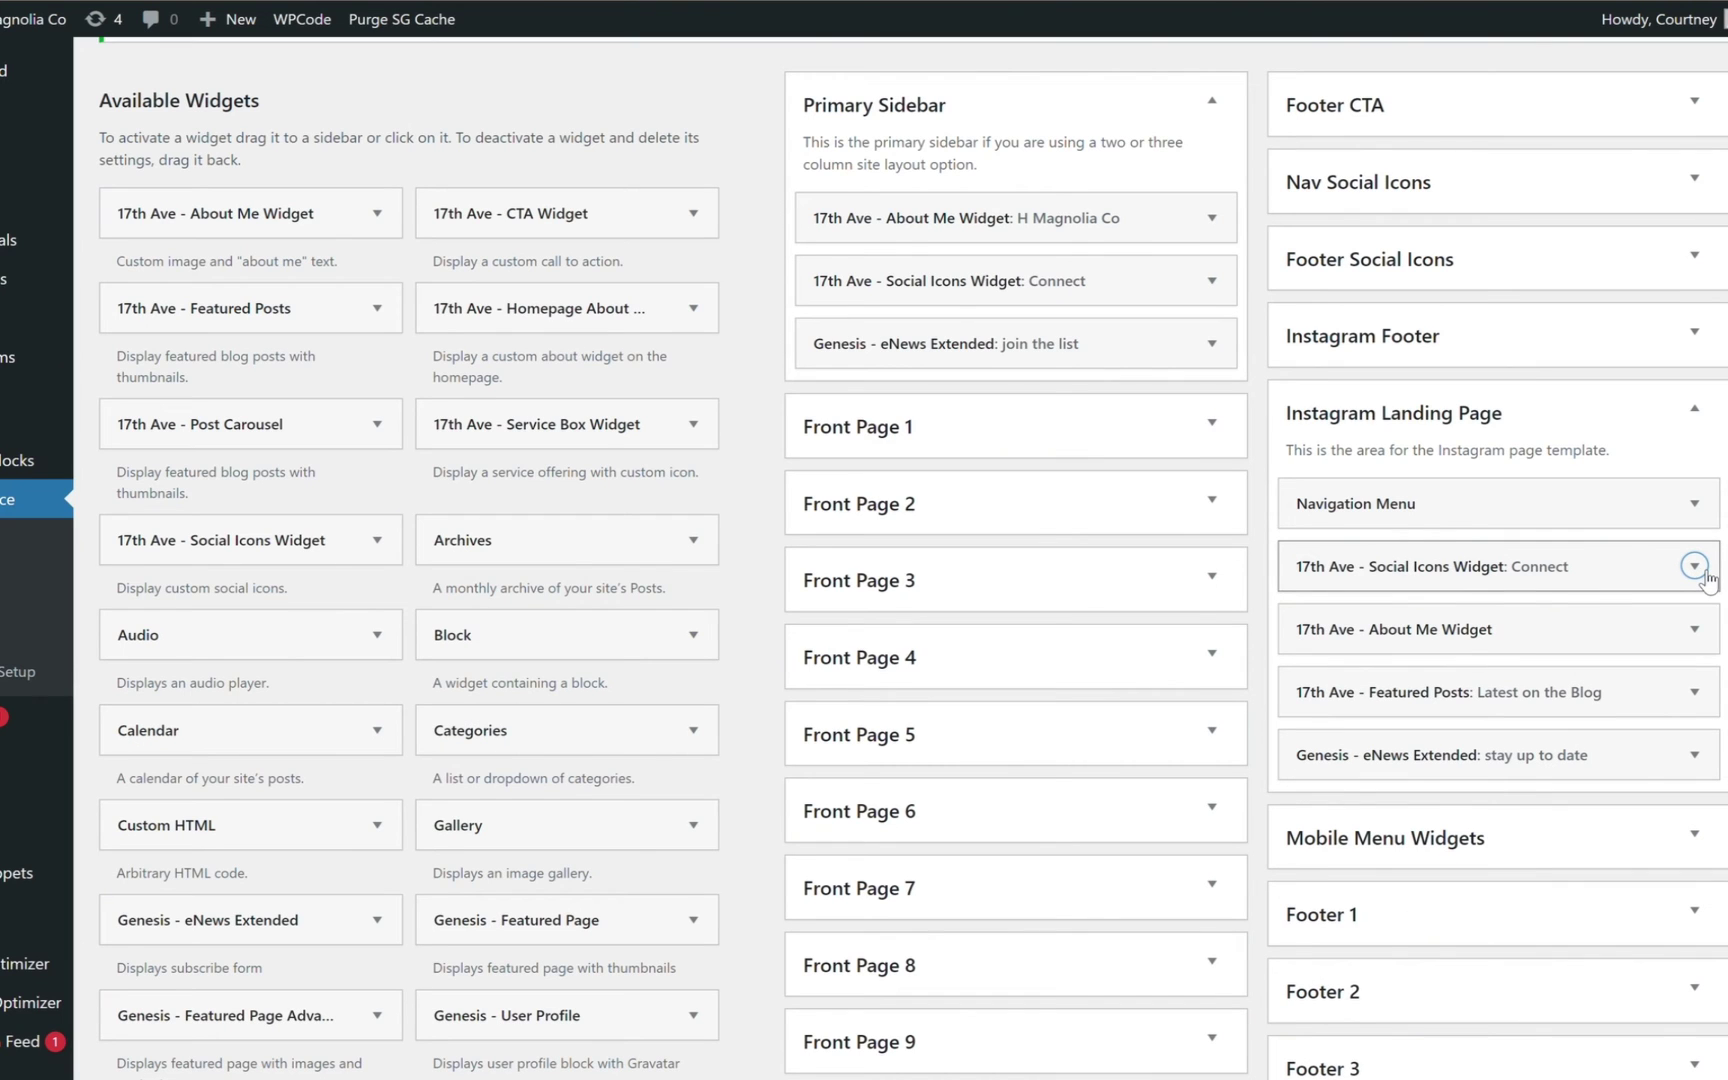
left_click(1694, 629)
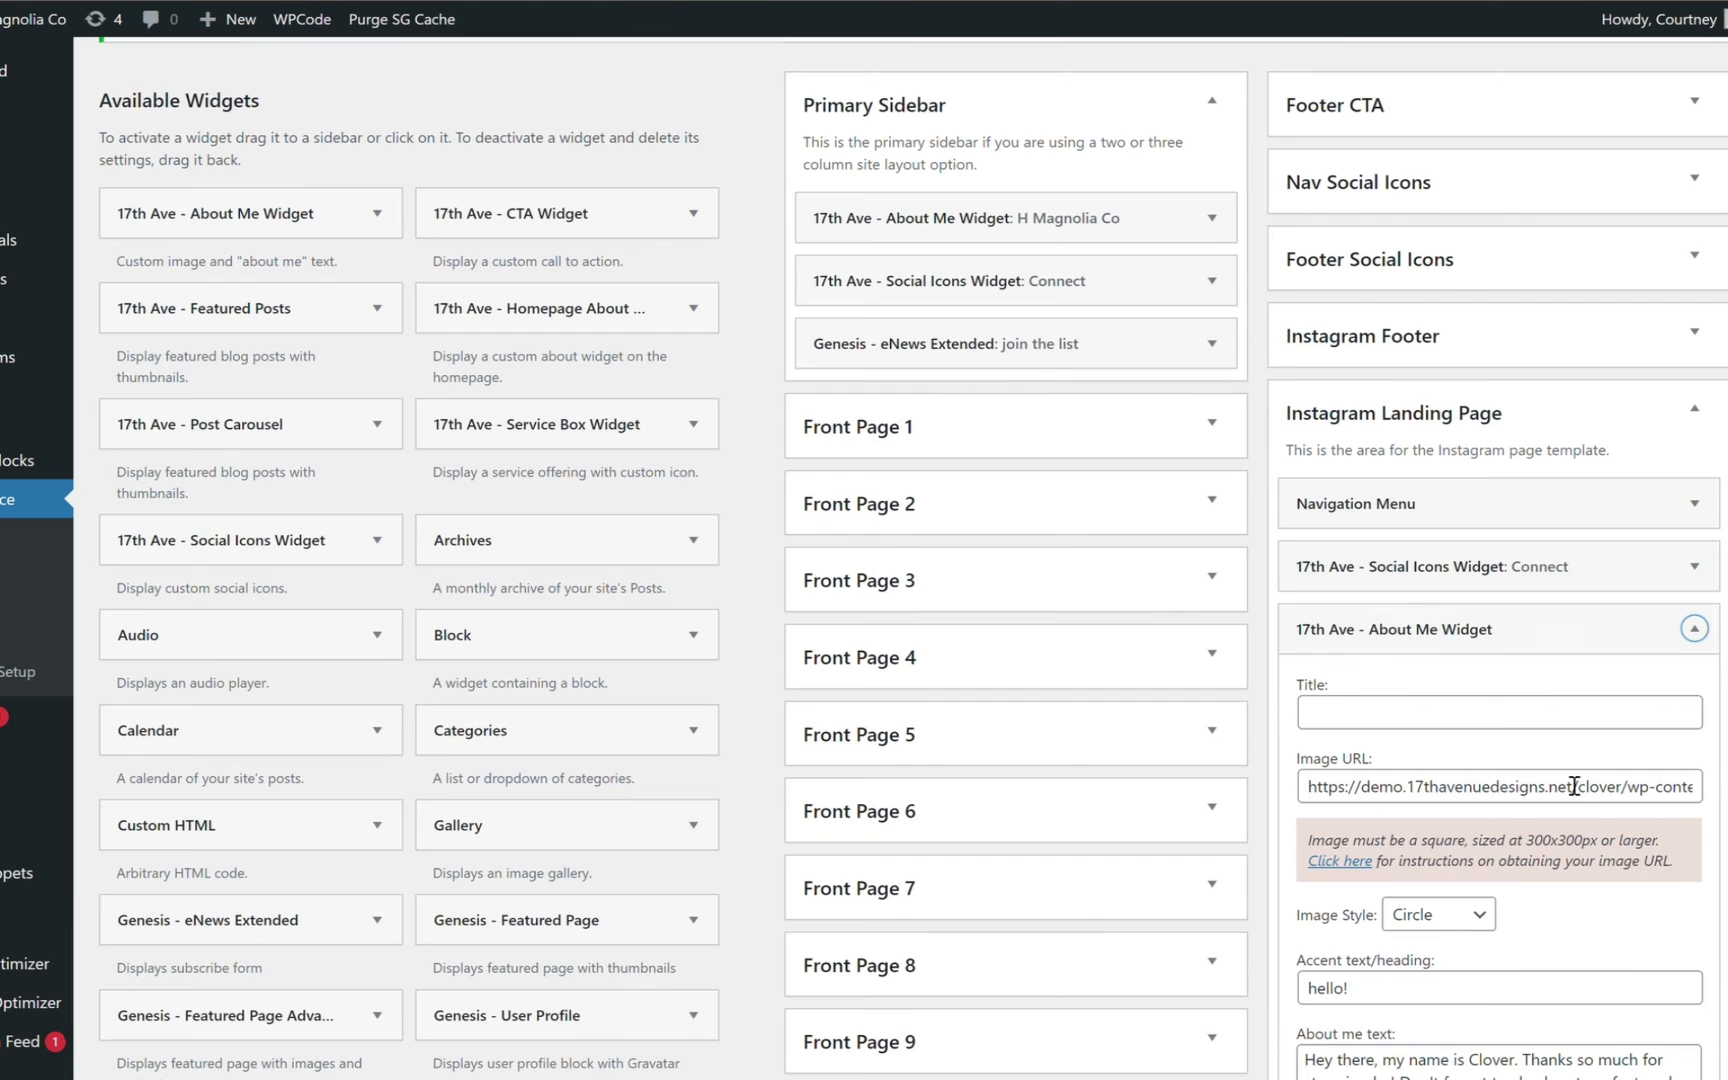
scroll(1454, 752, "down", 2)
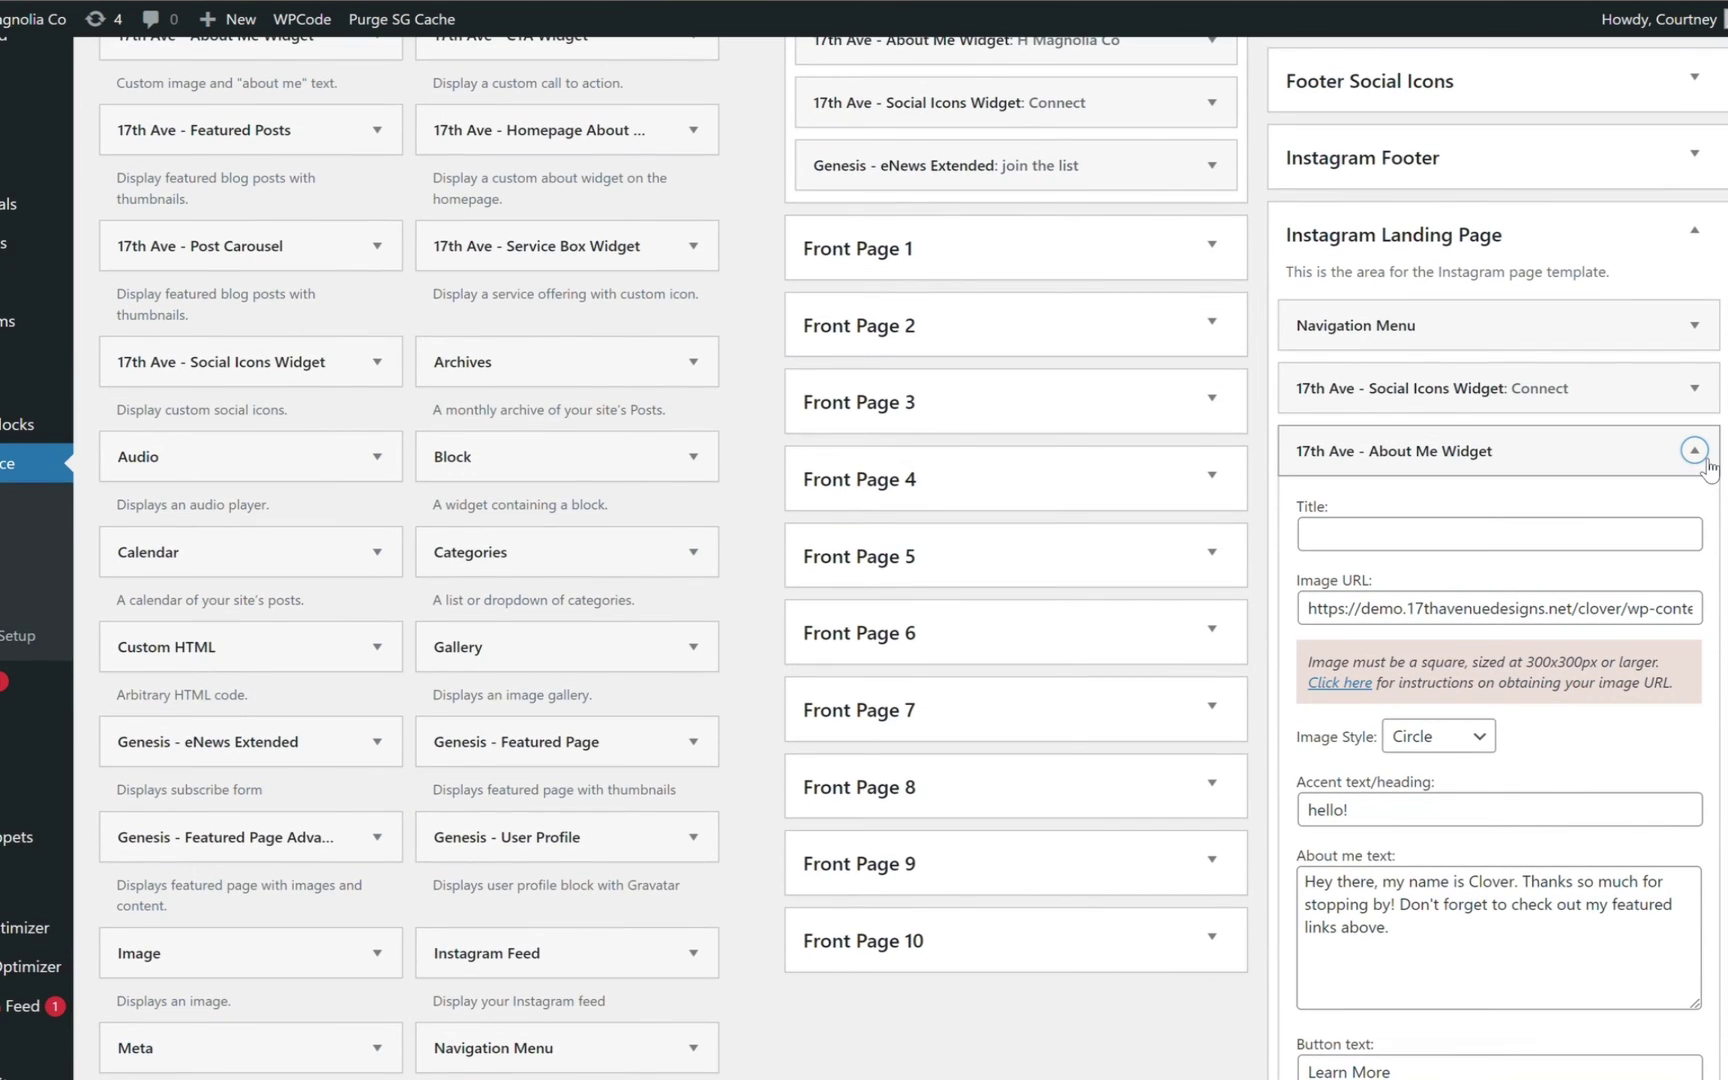
left_click(1694, 451)
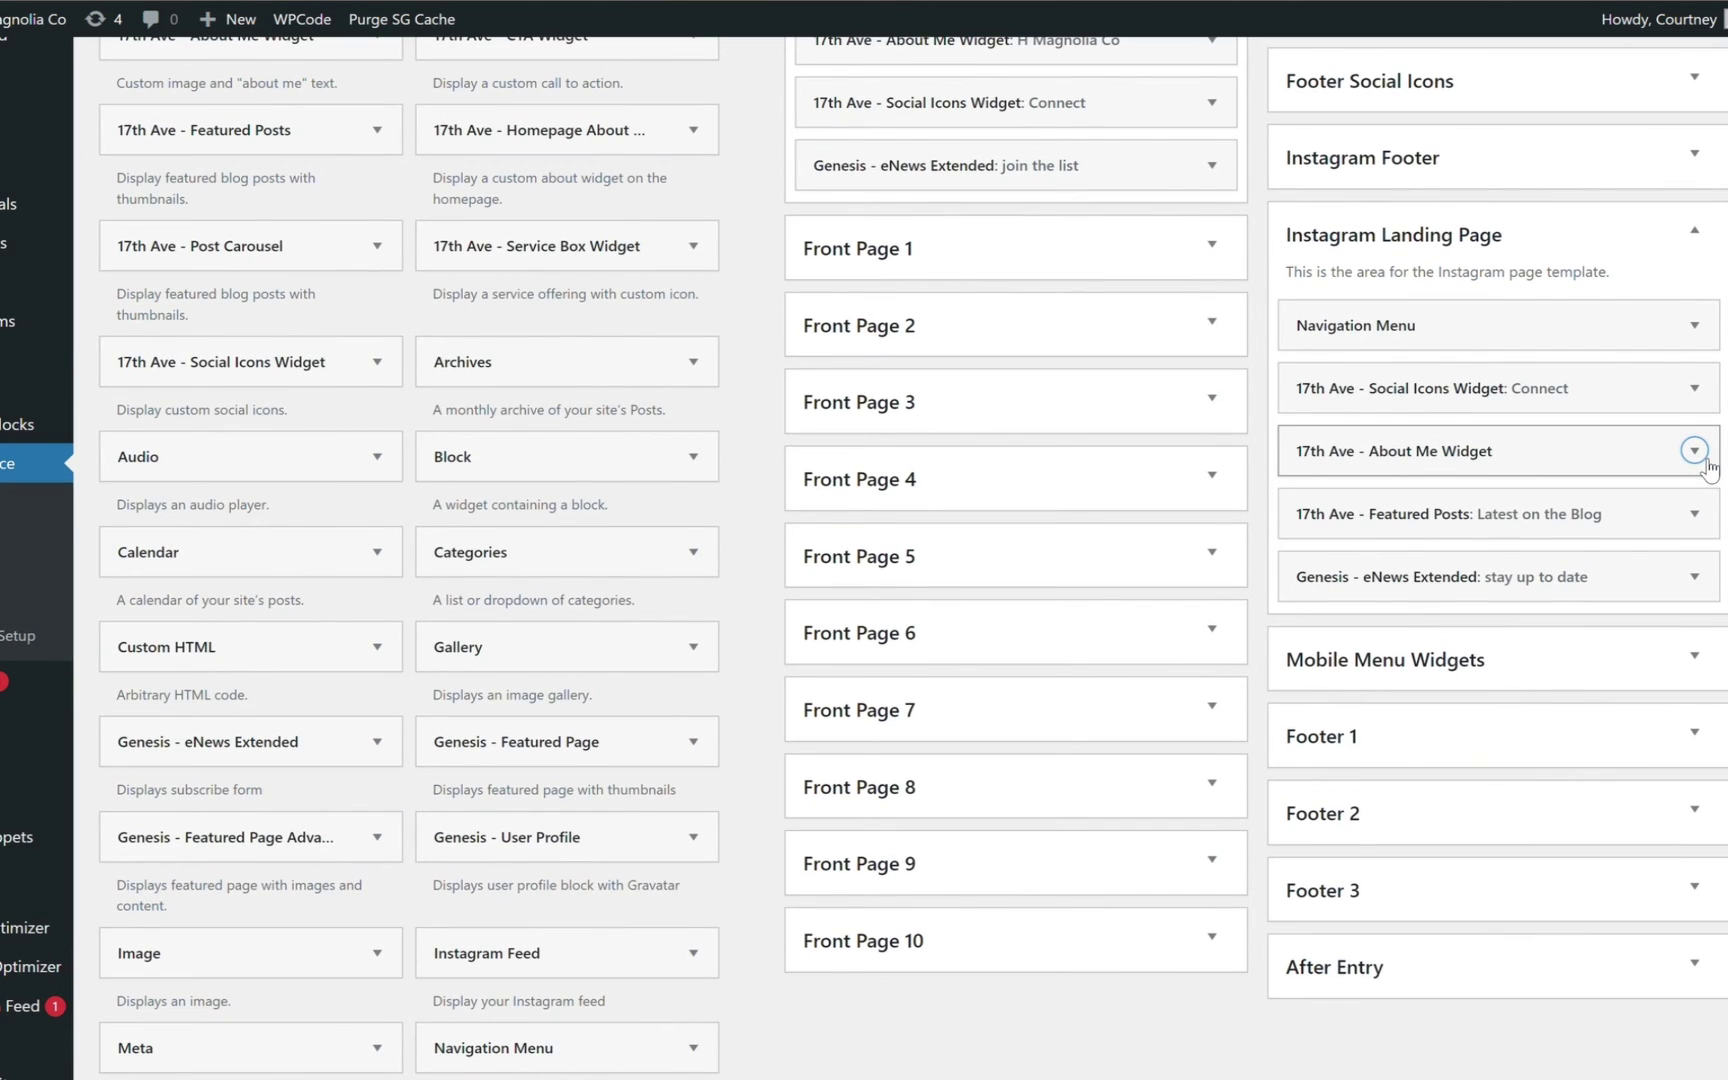
left_click(1694, 514)
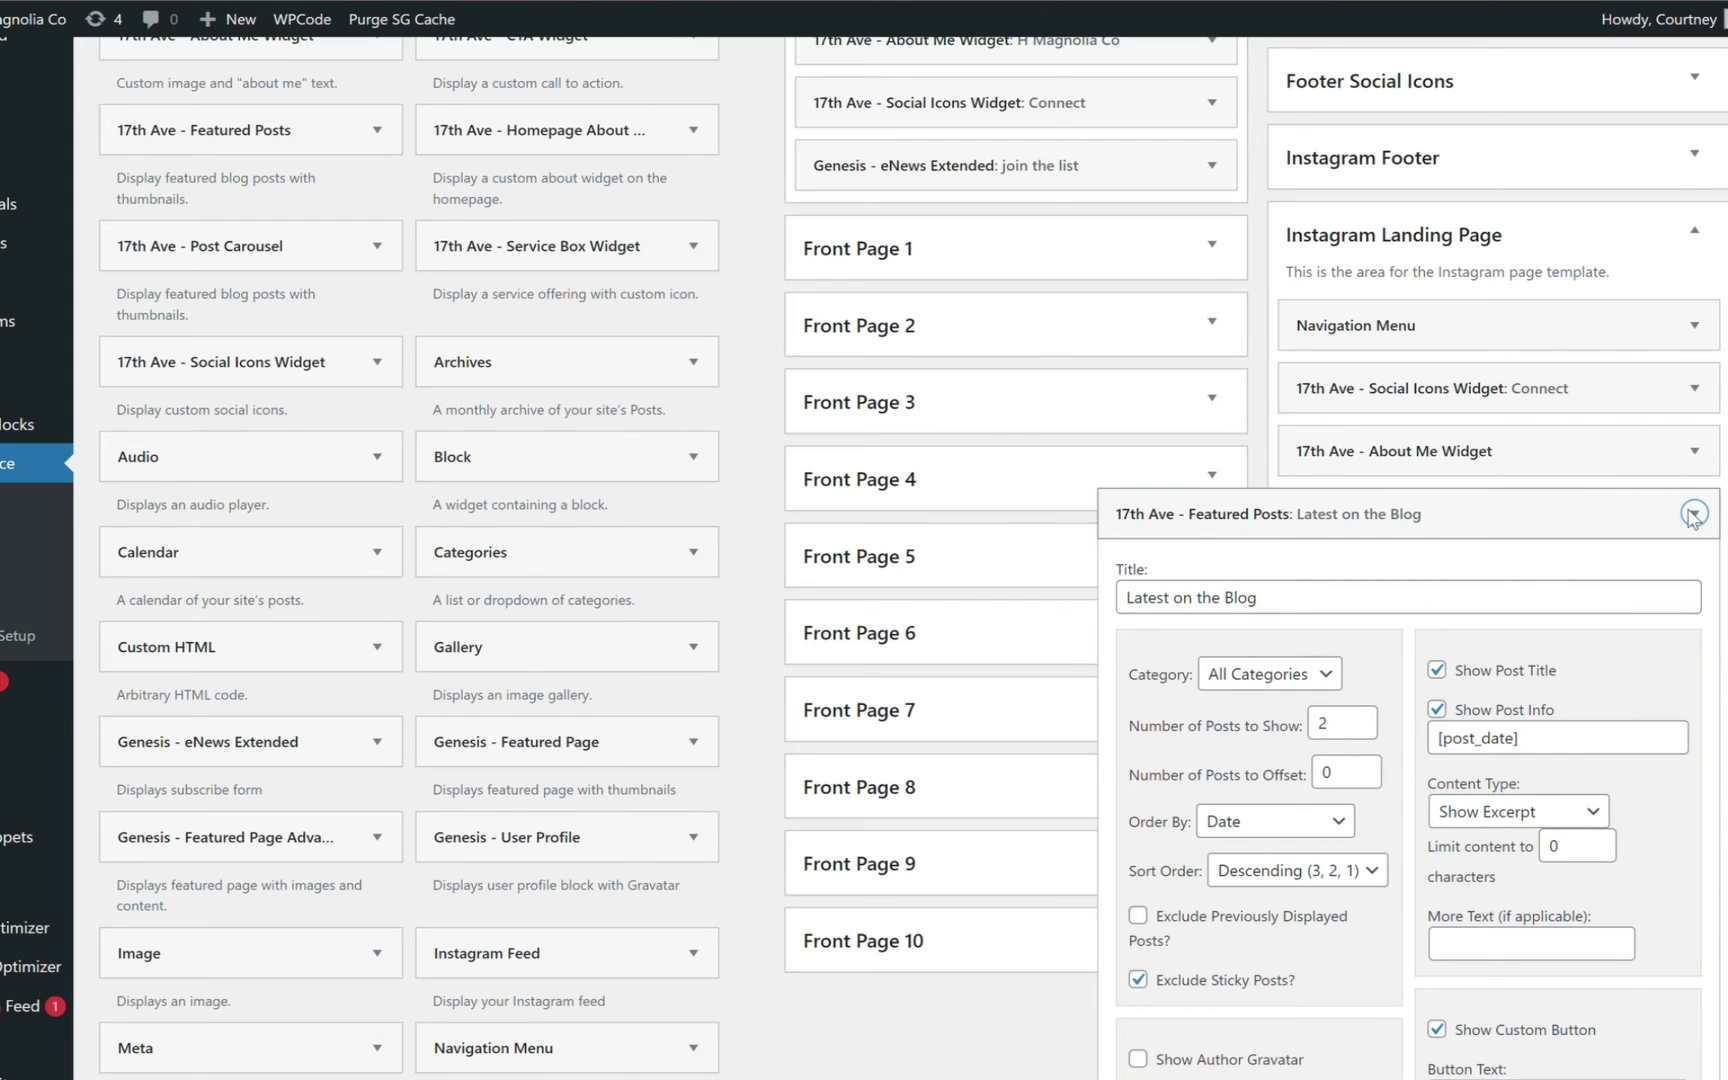
left_click(1694, 514)
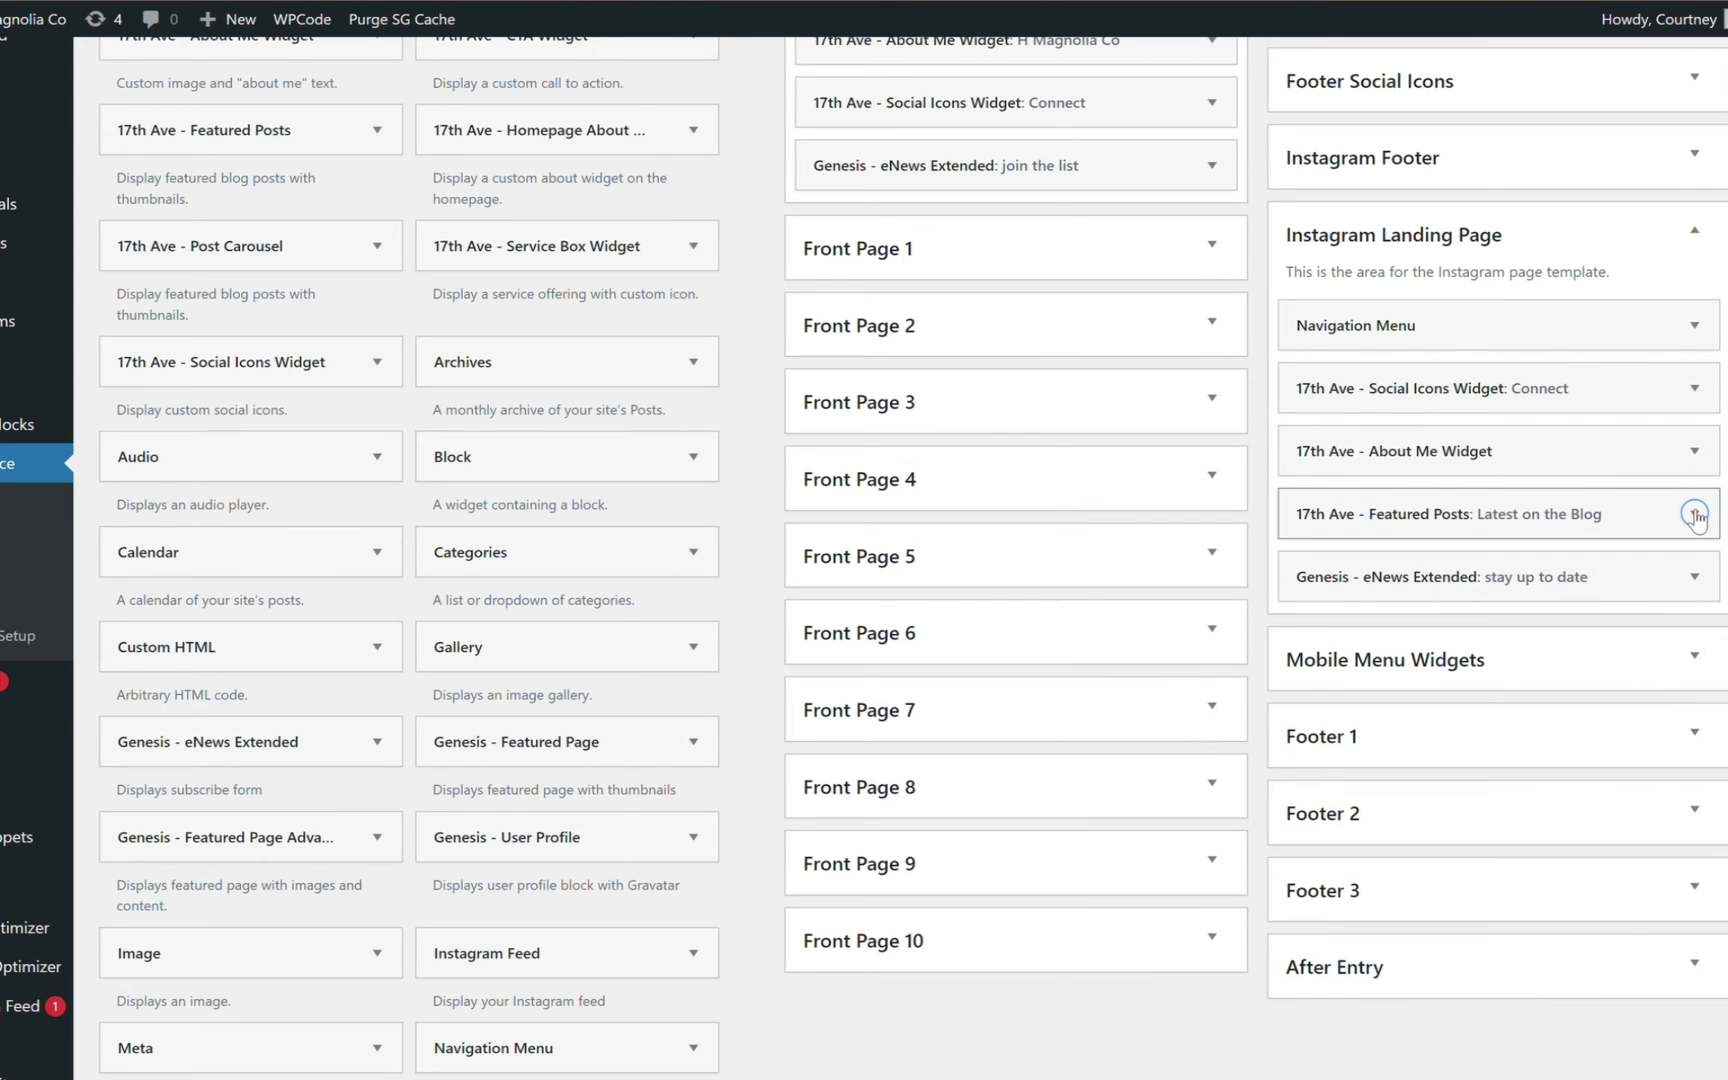
left_click(1695, 580)
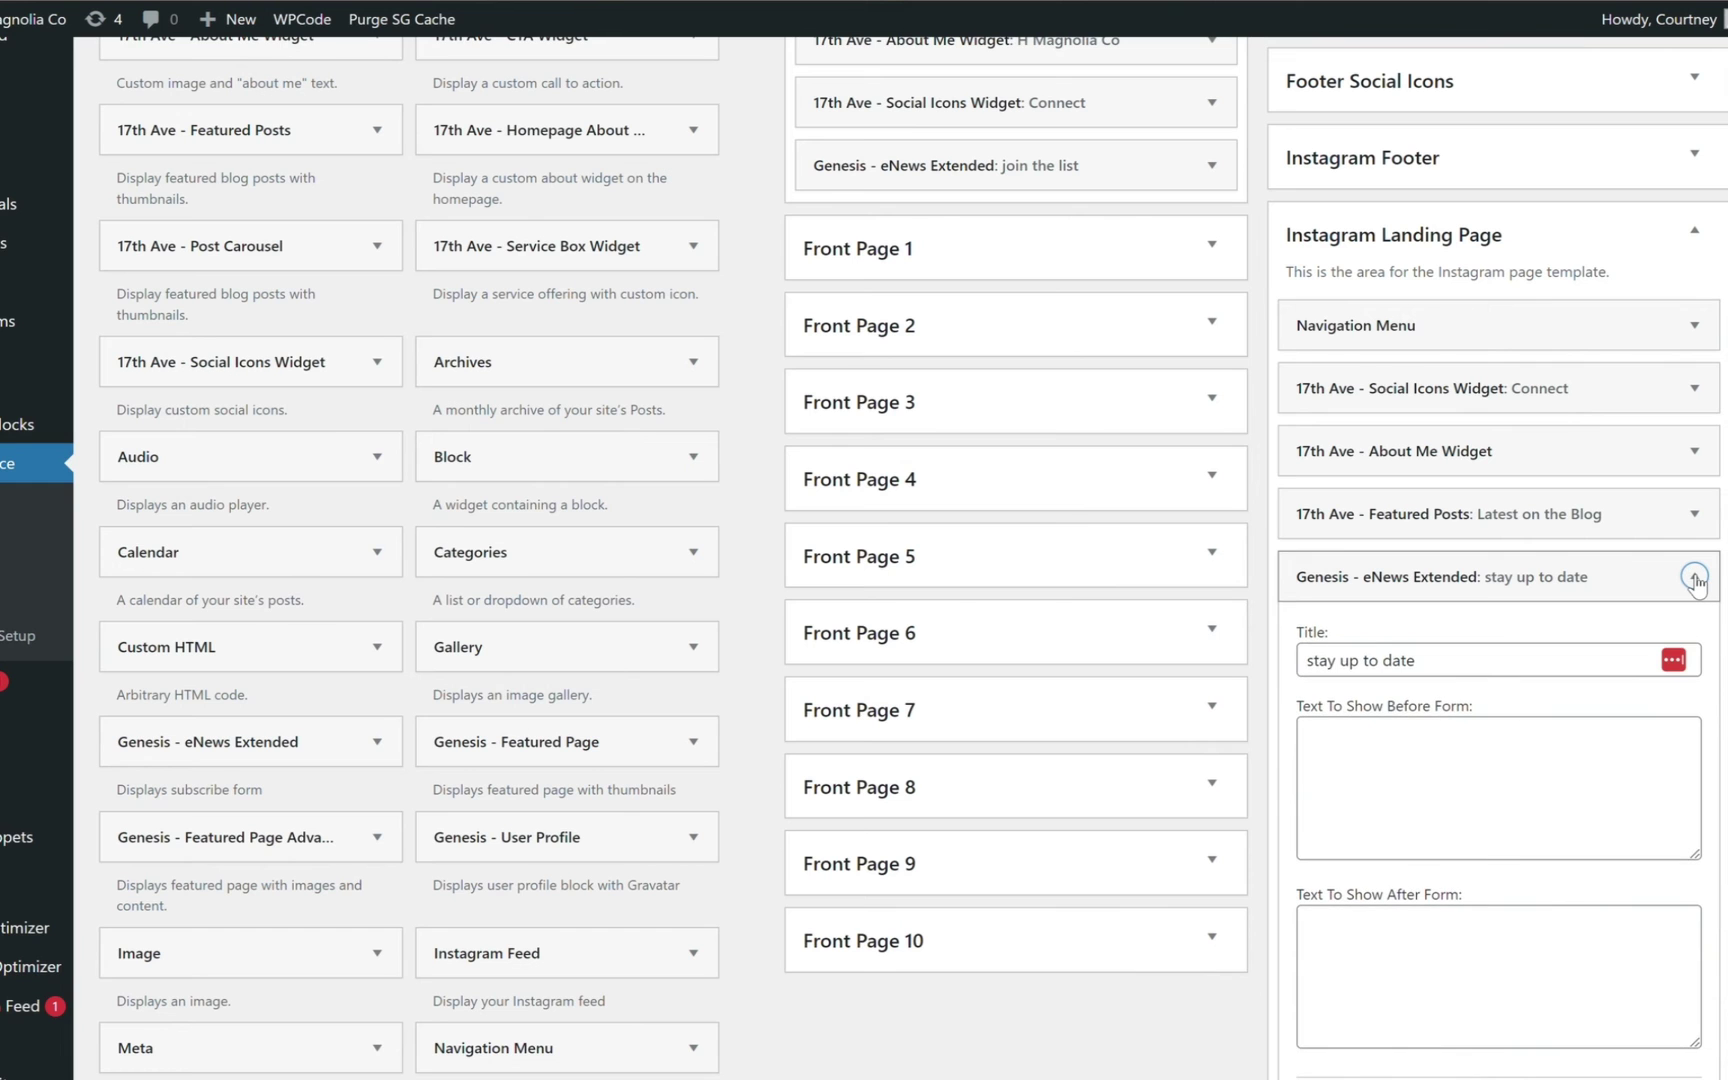
scroll(1697, 588, "down", 6)
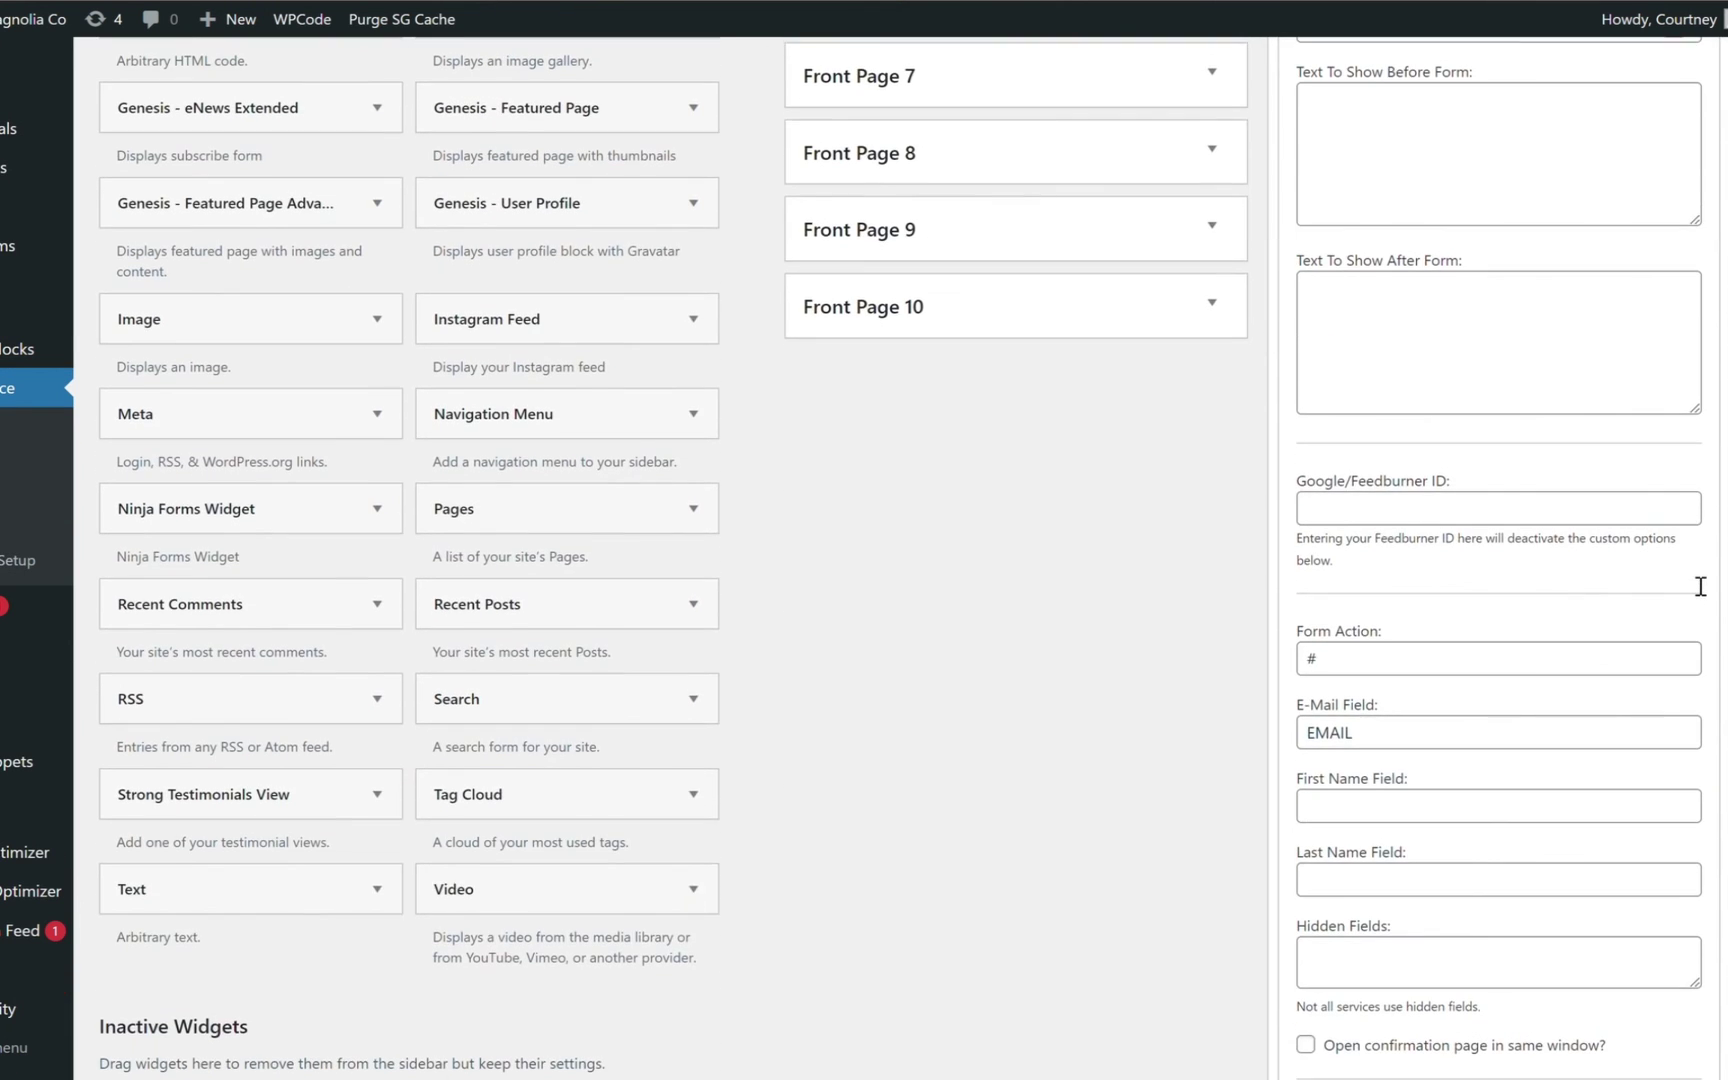
scroll(1700, 587, "up", 3)
scroll(1700, 587, "up", 2)
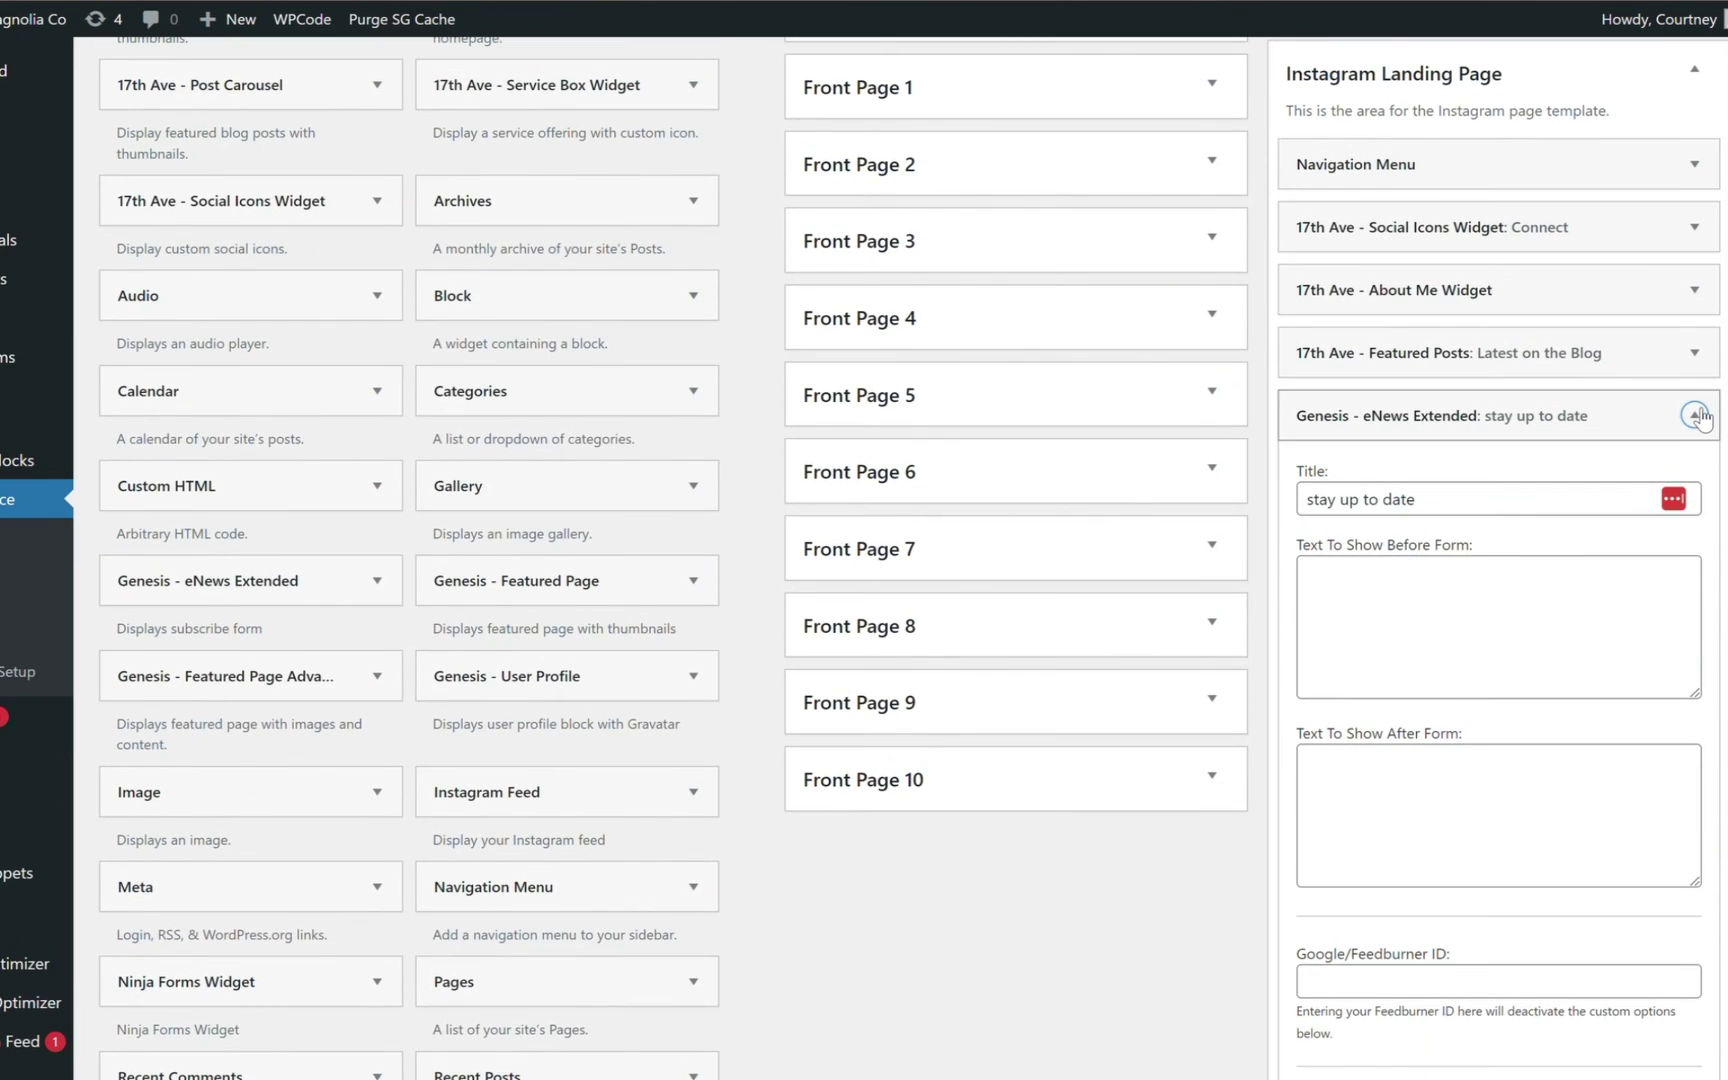
left_click(1697, 416)
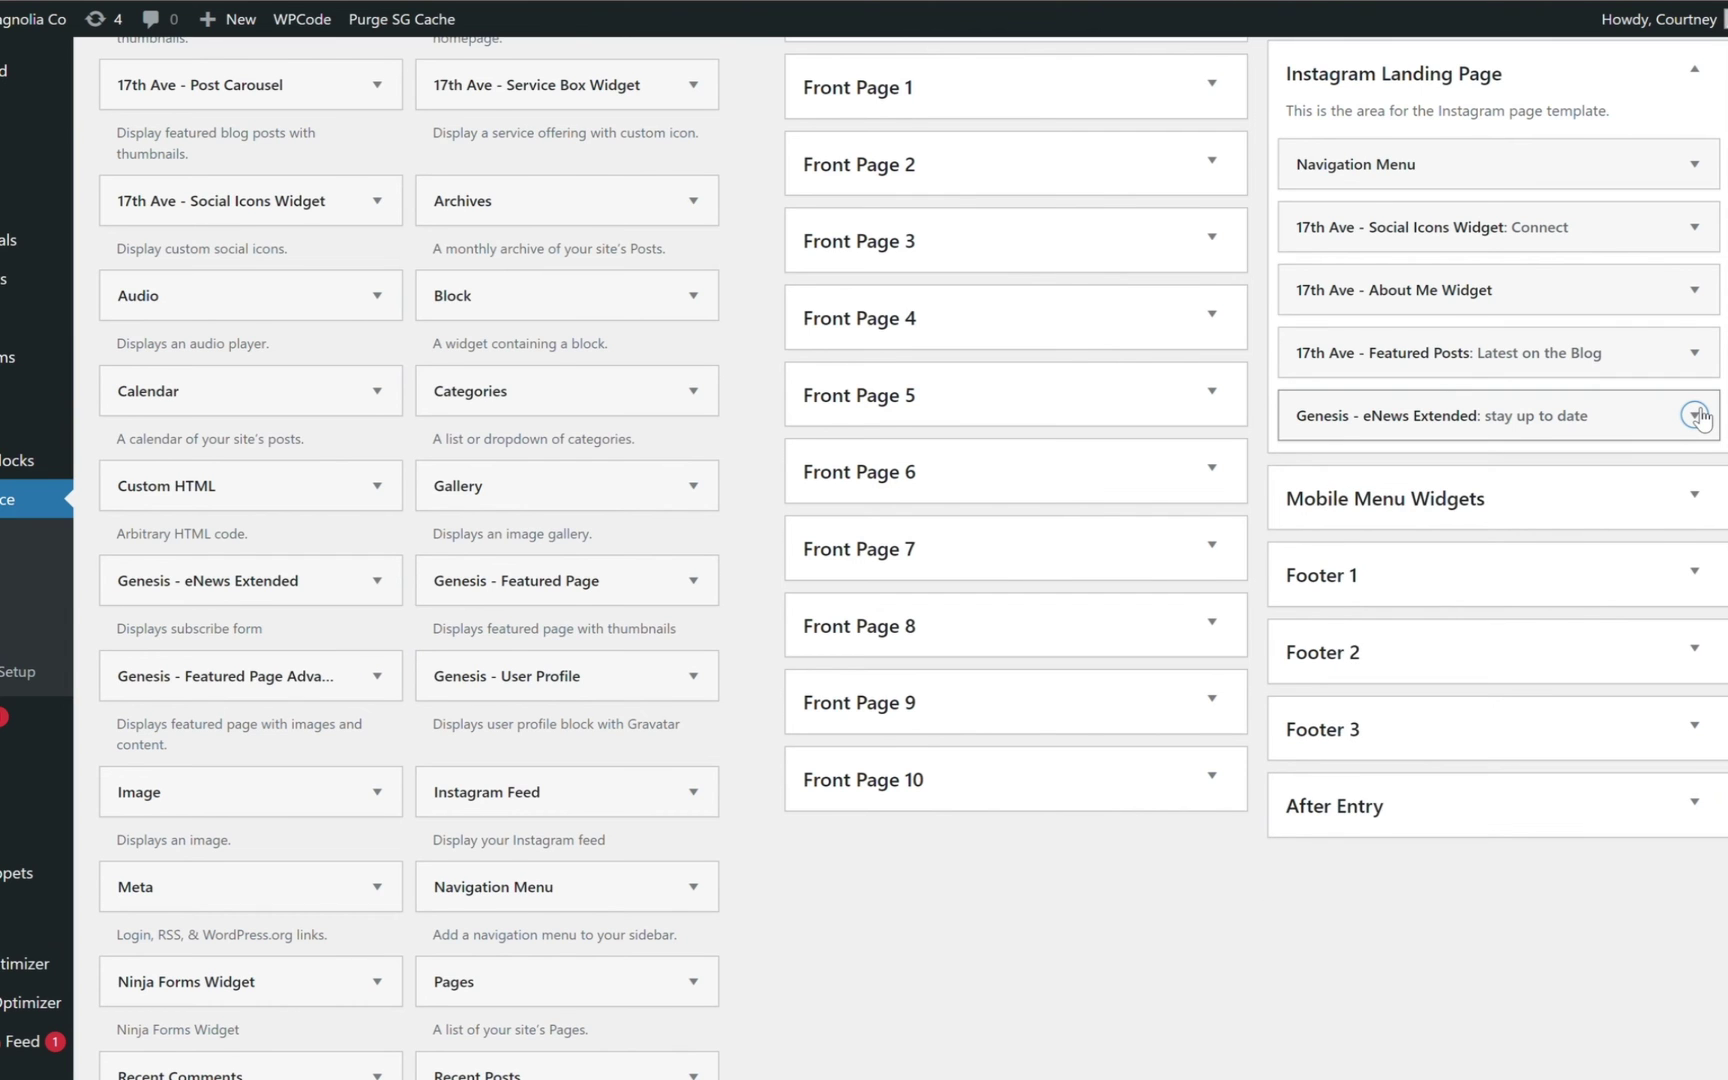
scroll(1700, 418, "up", 3)
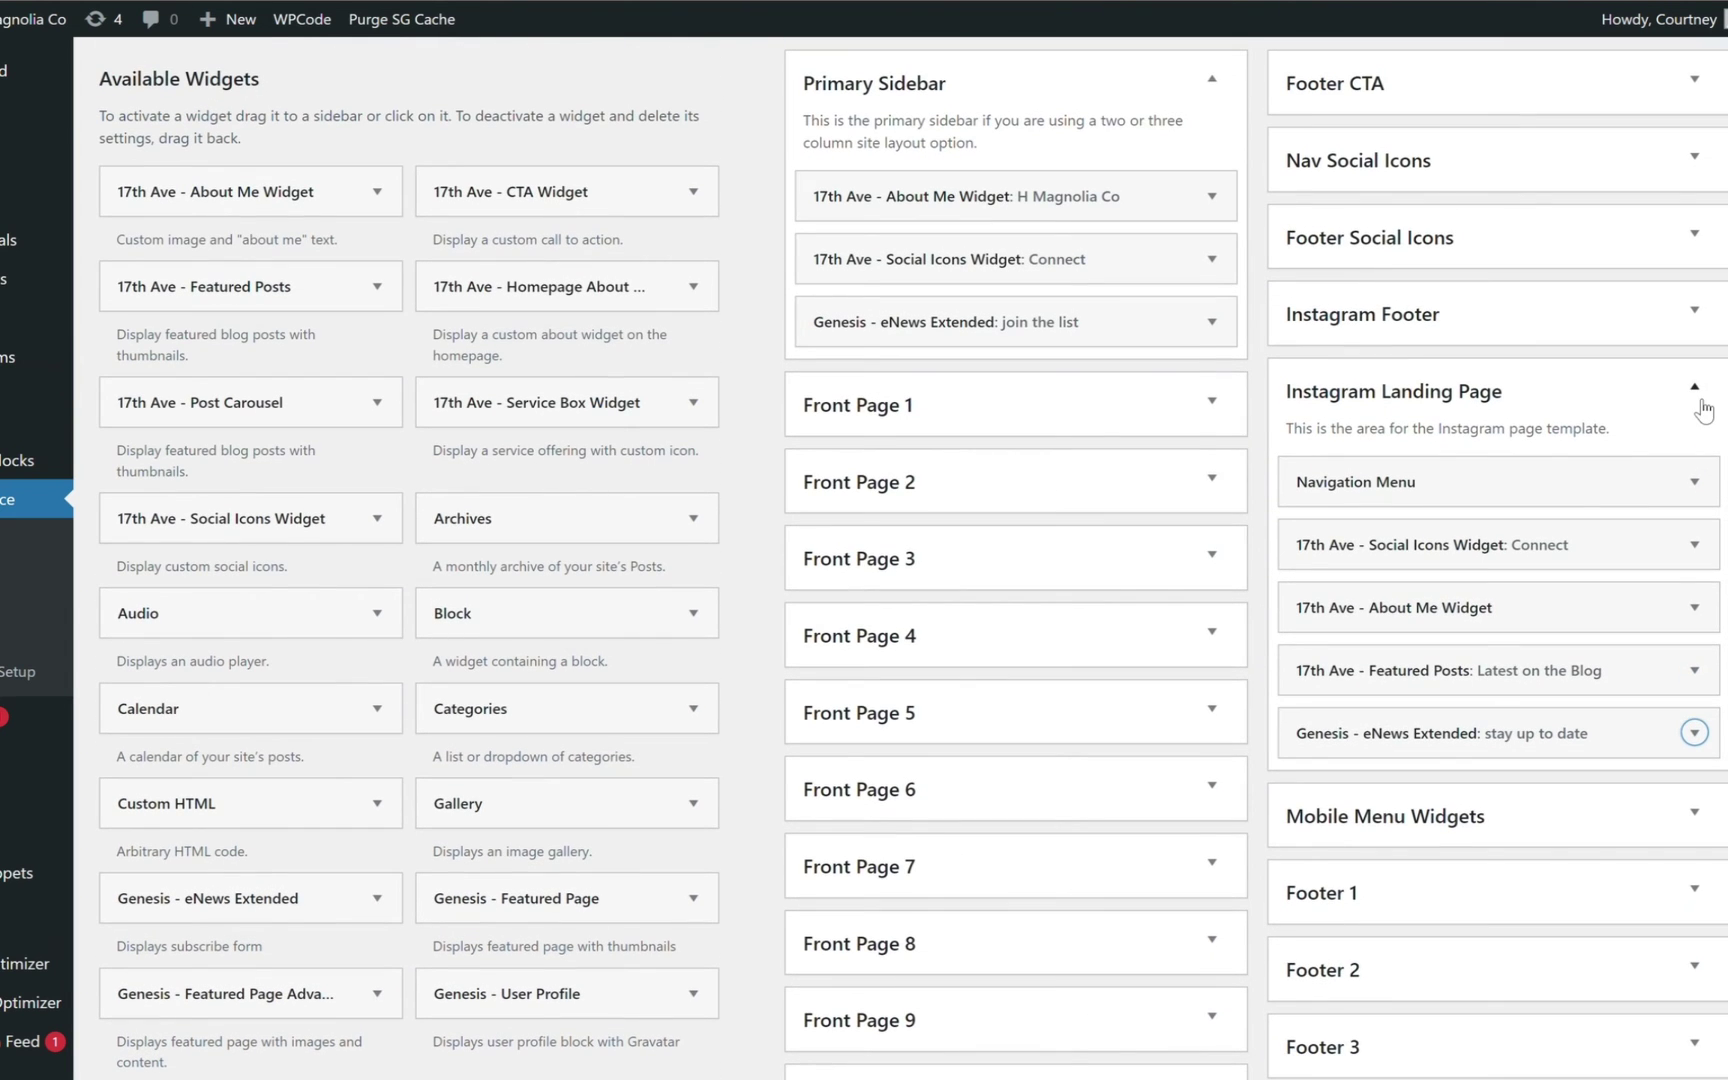
Collapse the Instagram Landing Page area, view the live H Magnolia Co homepage, then return to the Dashboard.
left_click(1698, 390)
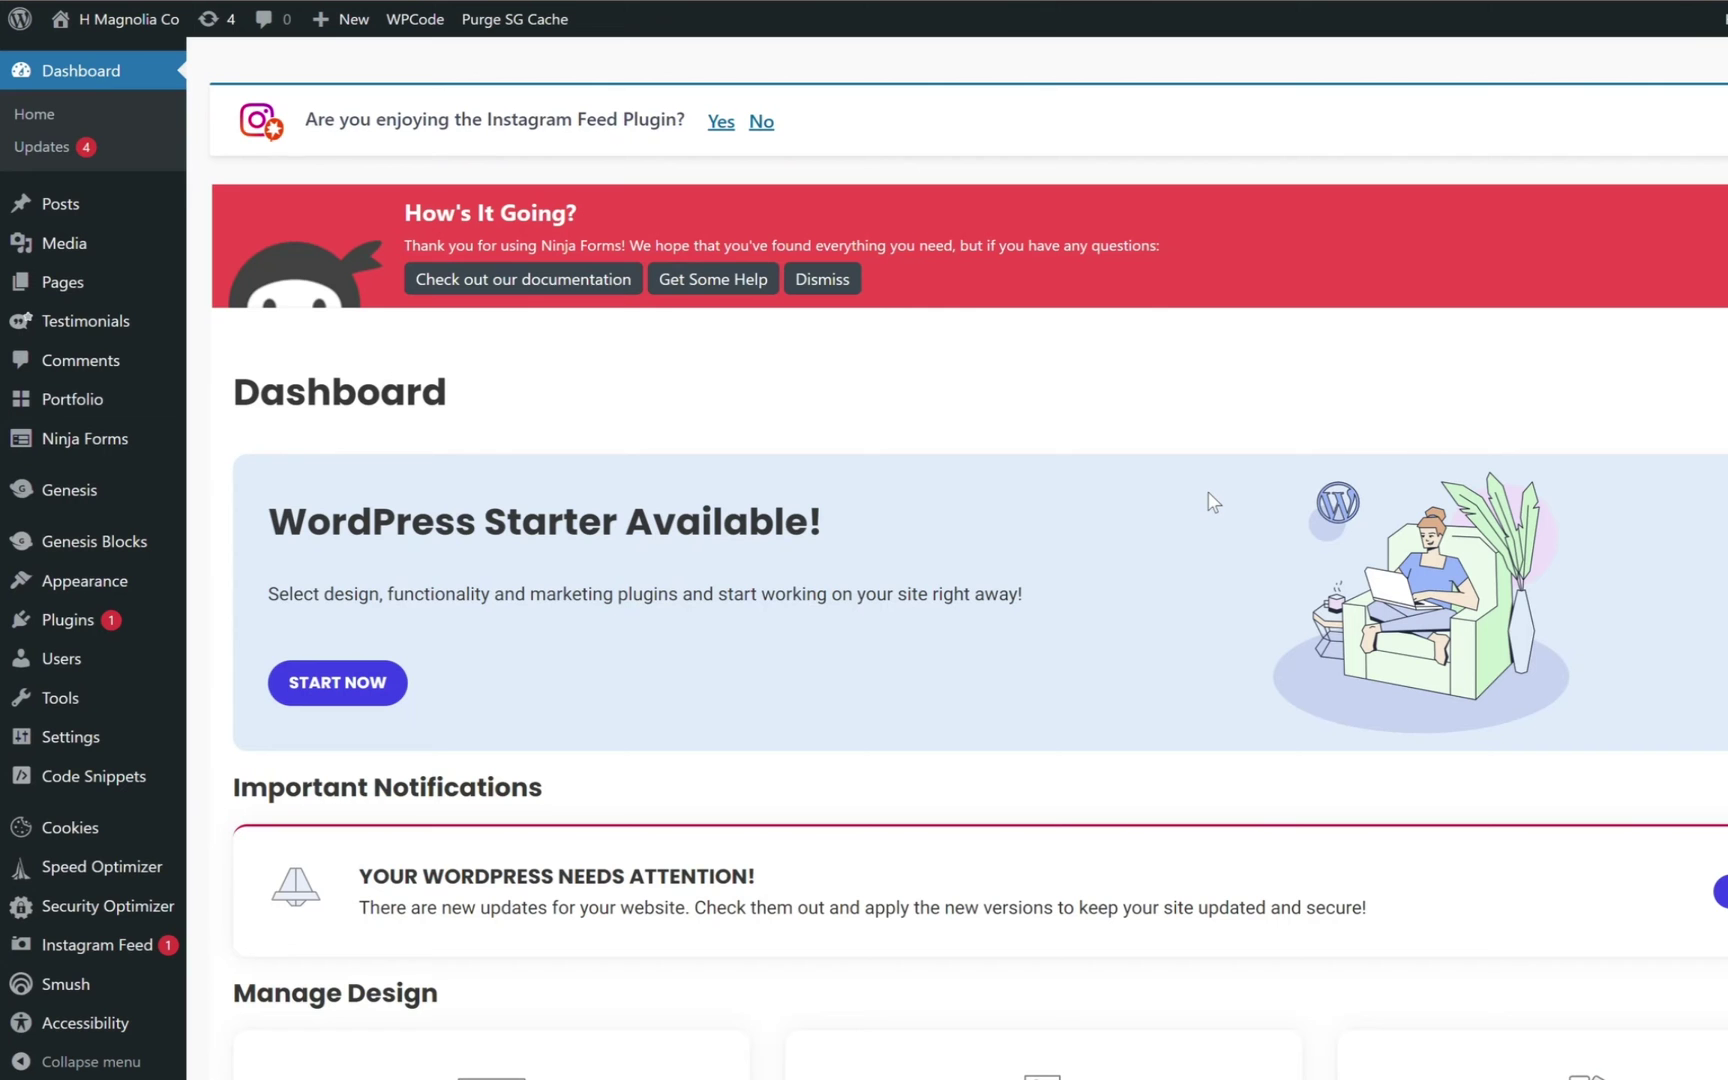
left_click(118, 16)
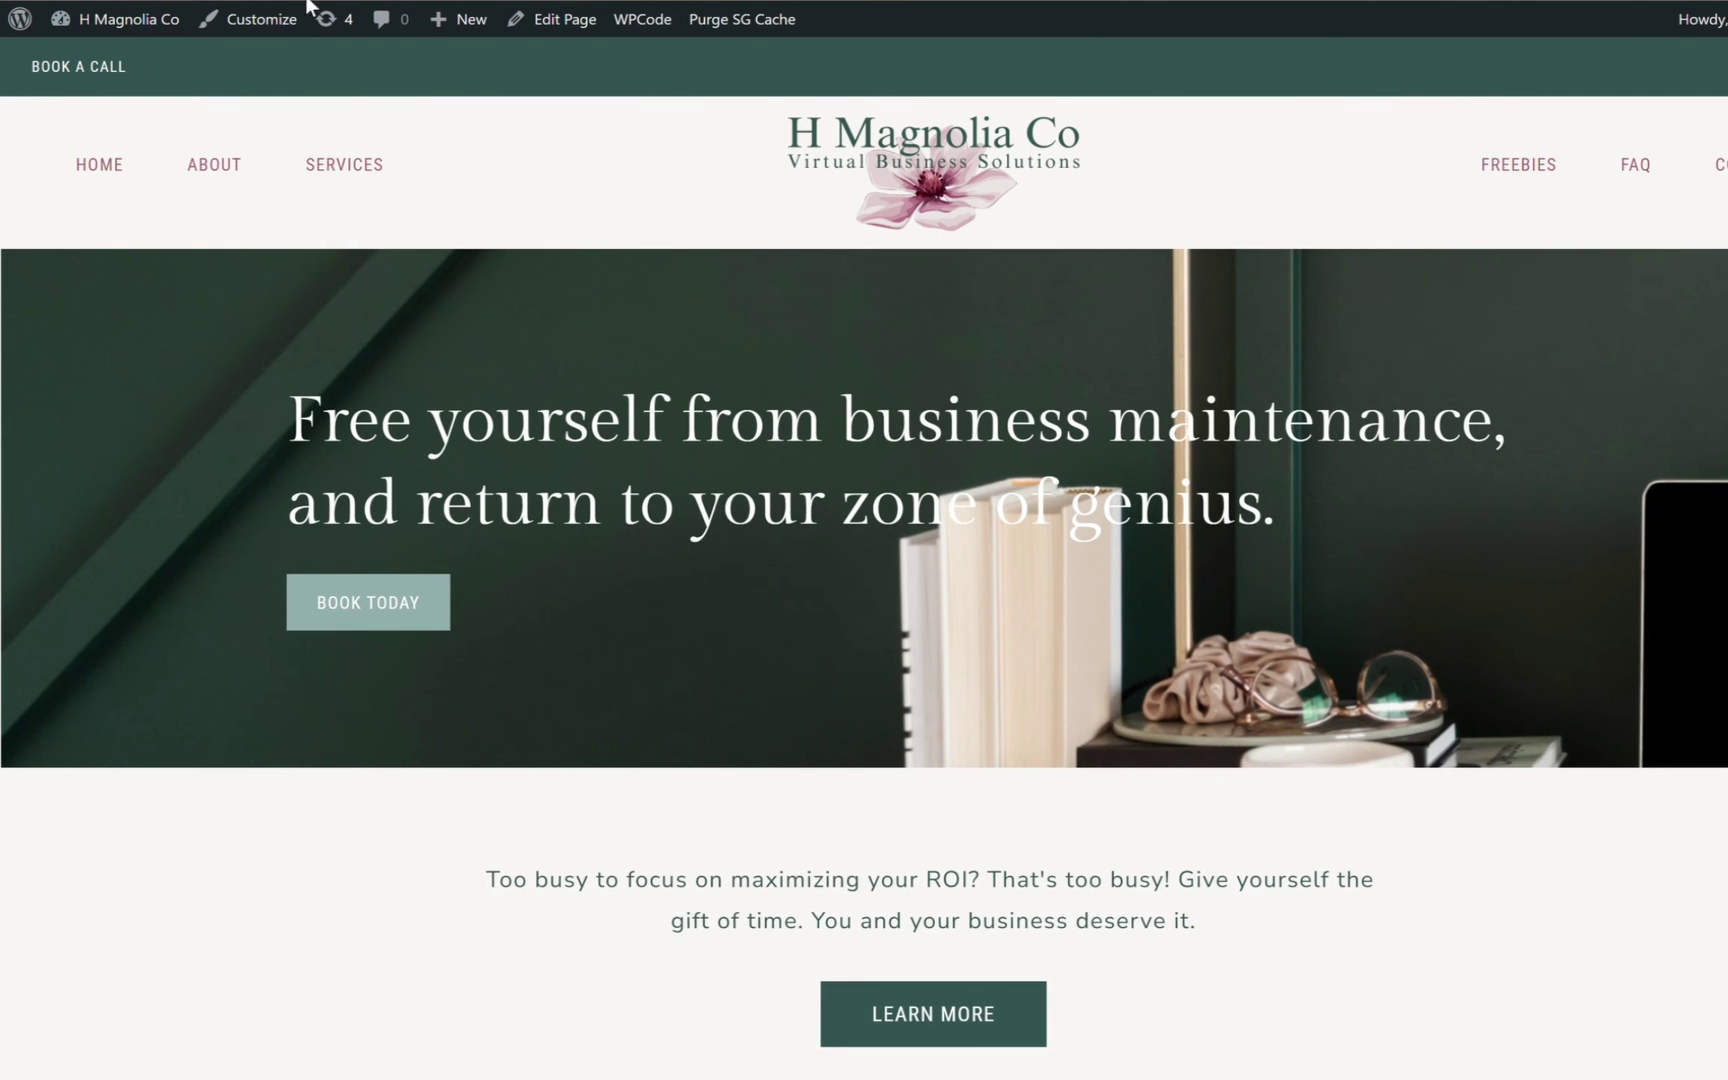
scroll(892, 464, "down", 1)
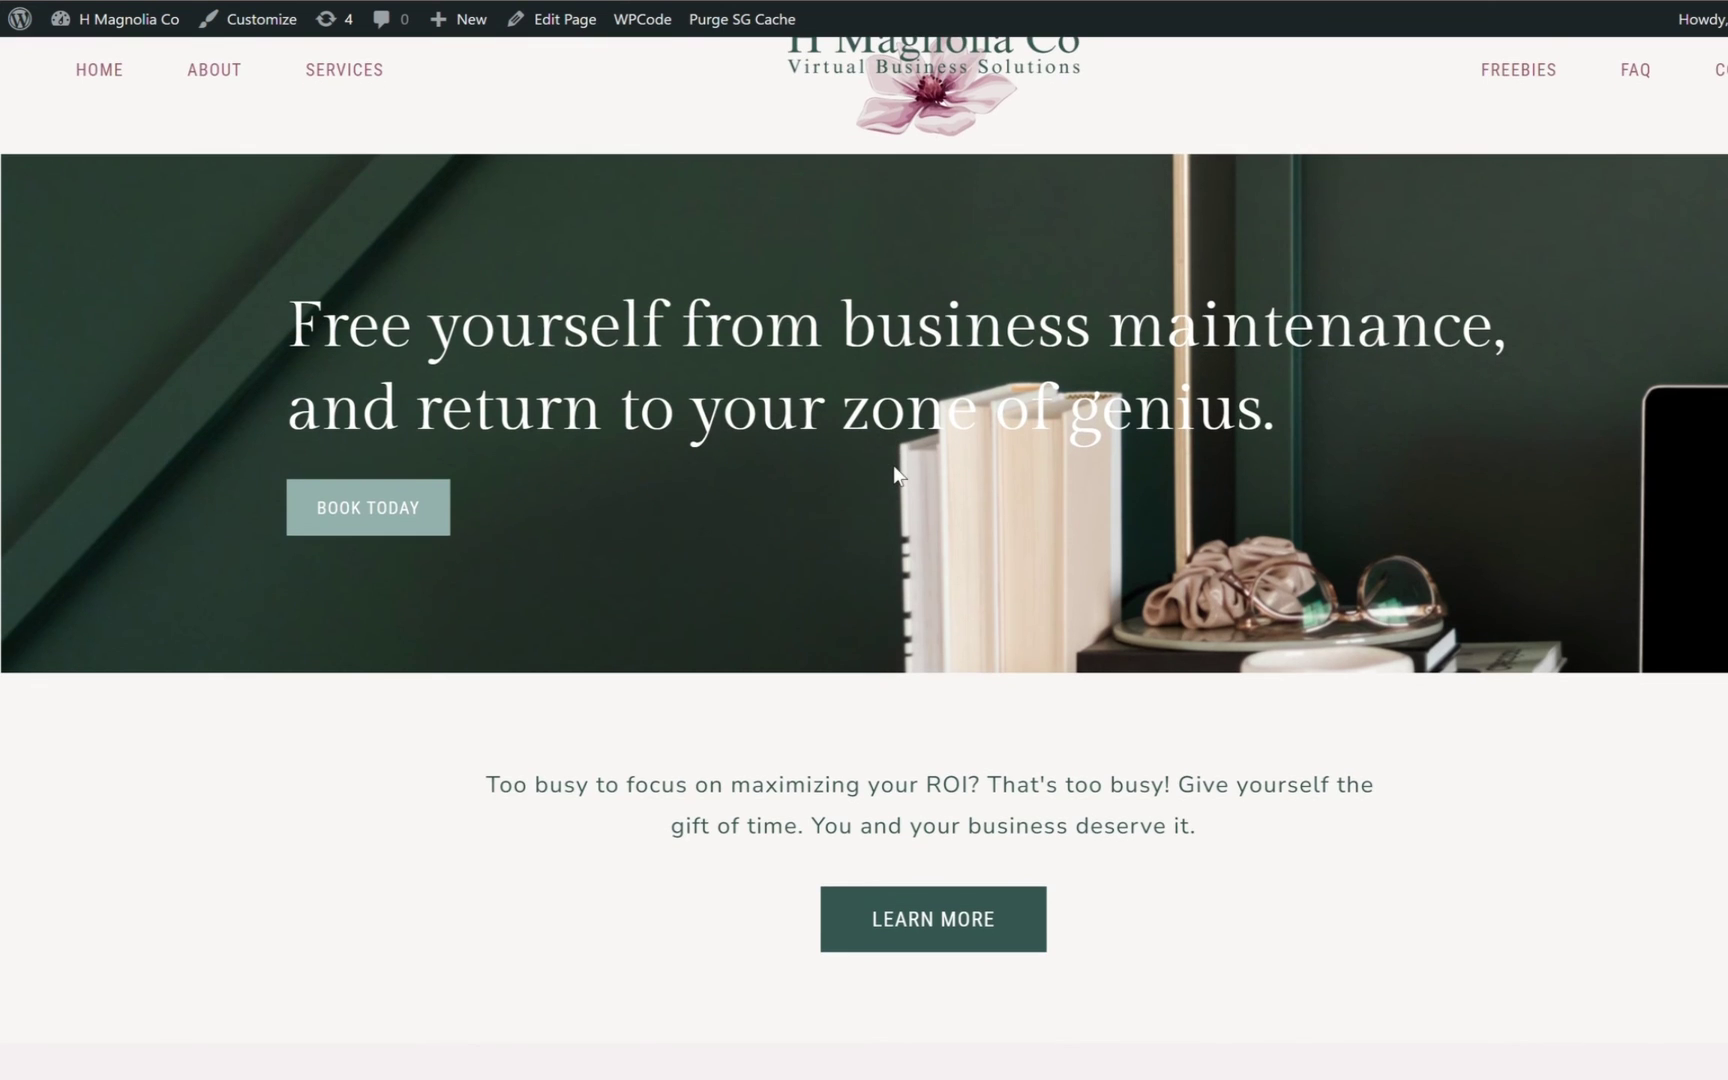
scroll(894, 474, "up", 1)
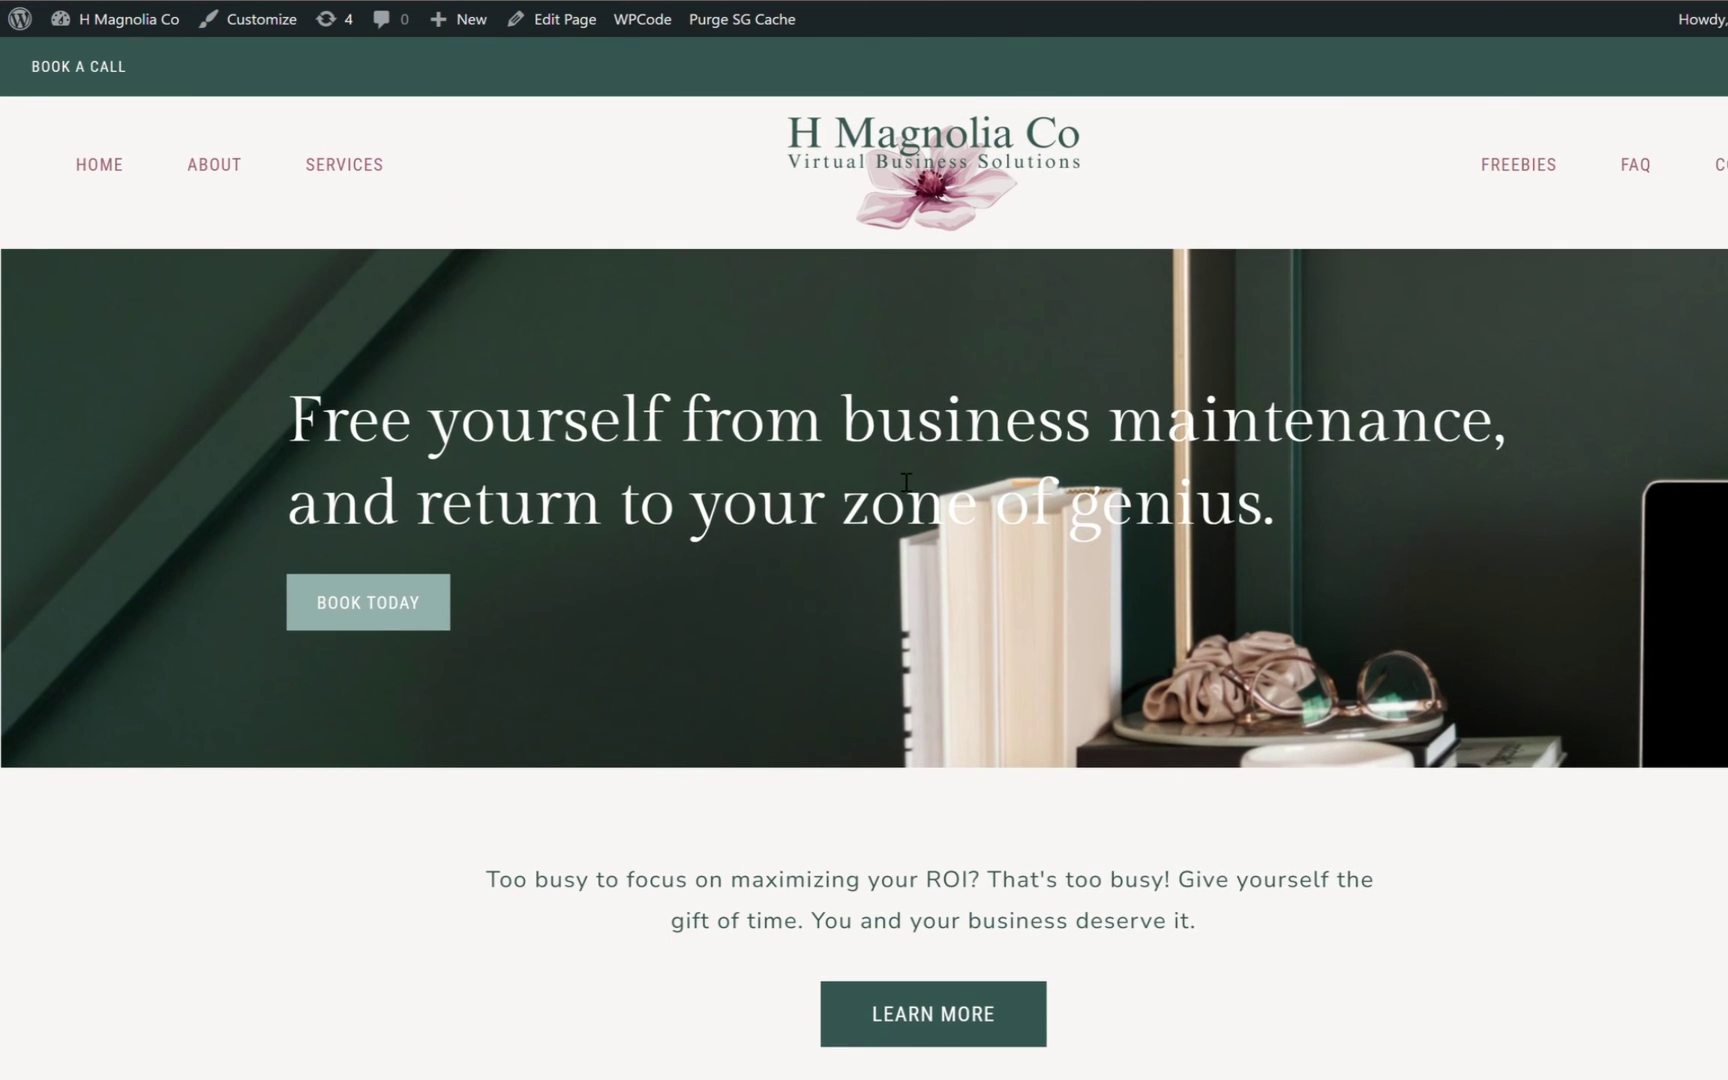
left_click(122, 14)
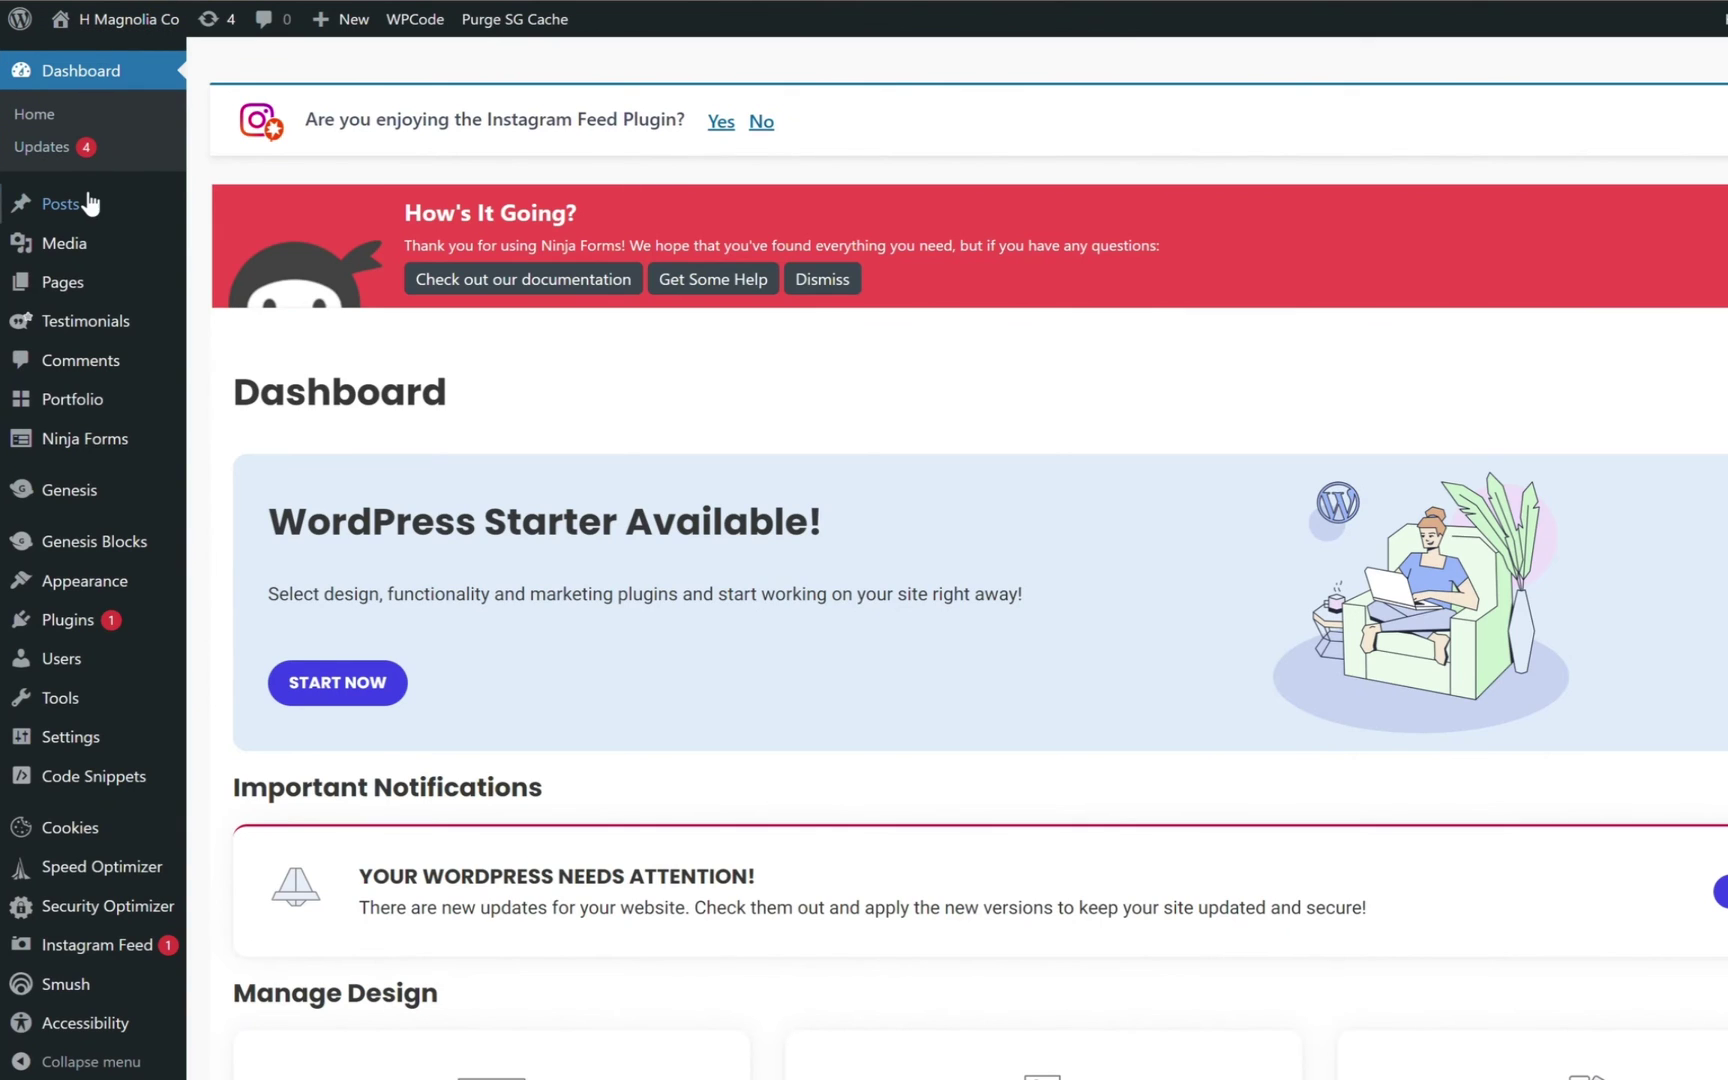
Go to the Posts > Categories management page.
mouse_move(88, 222)
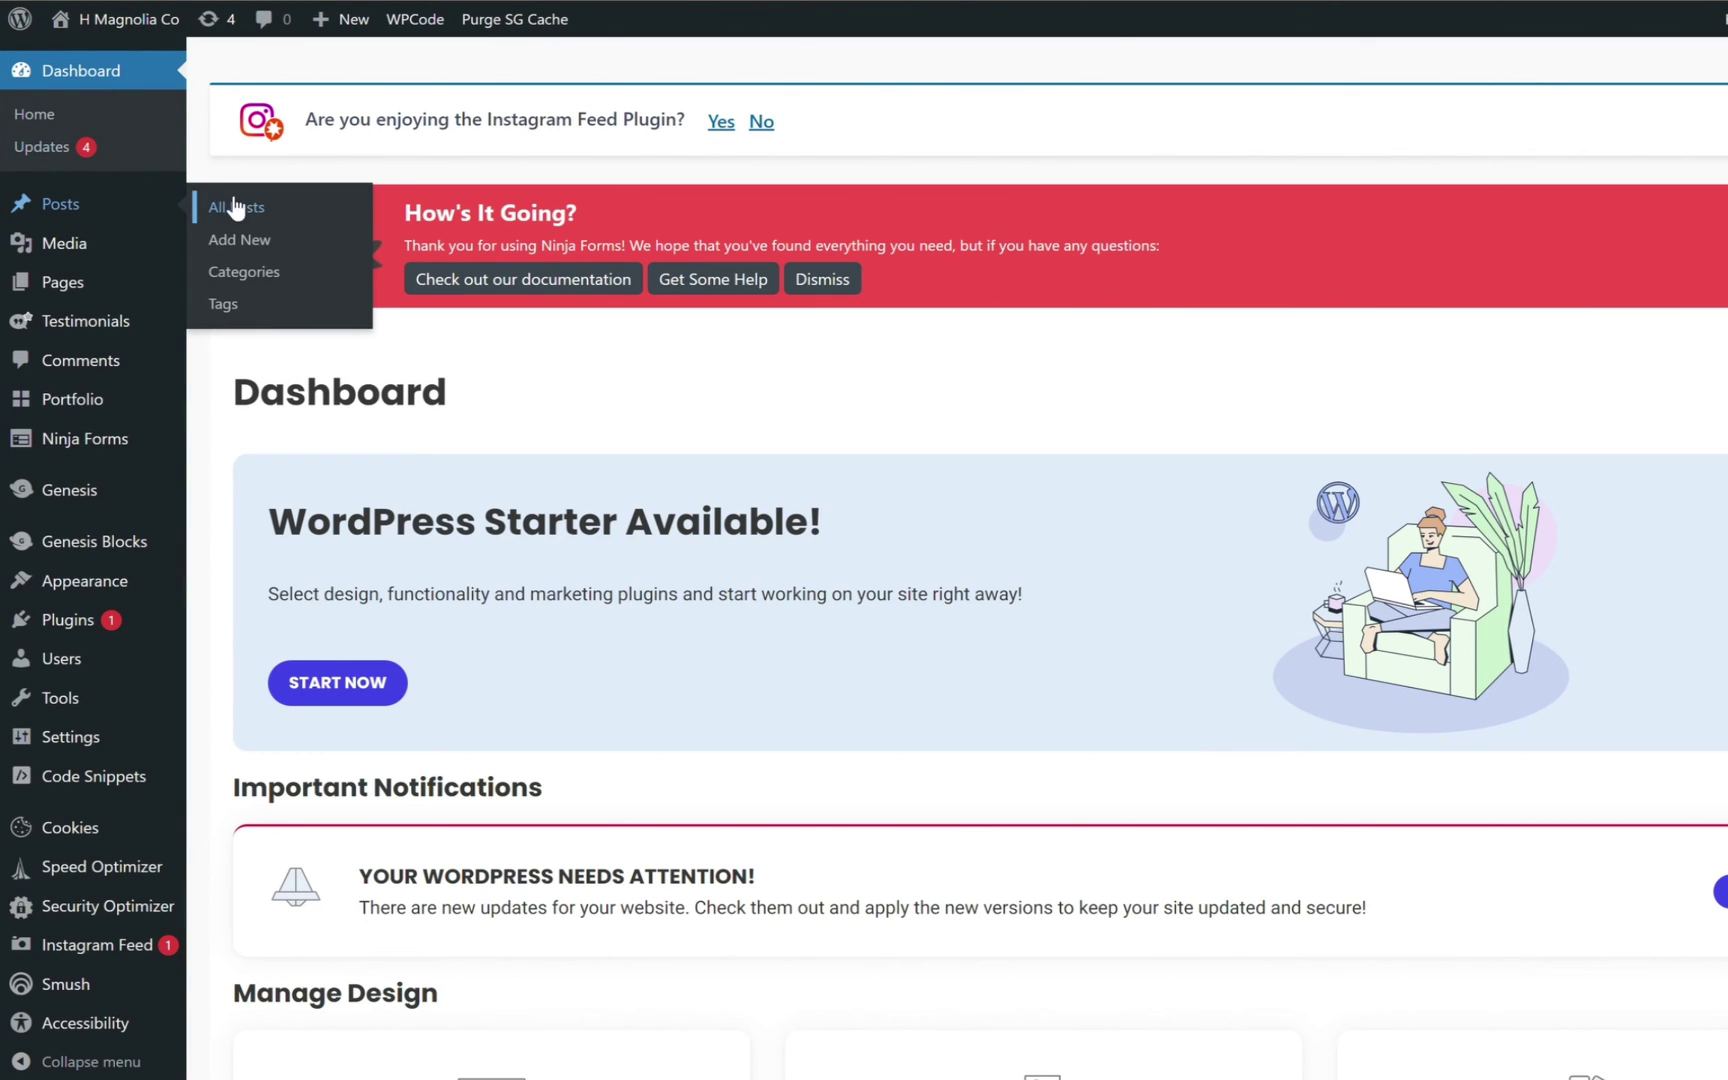
left_click(247, 271)
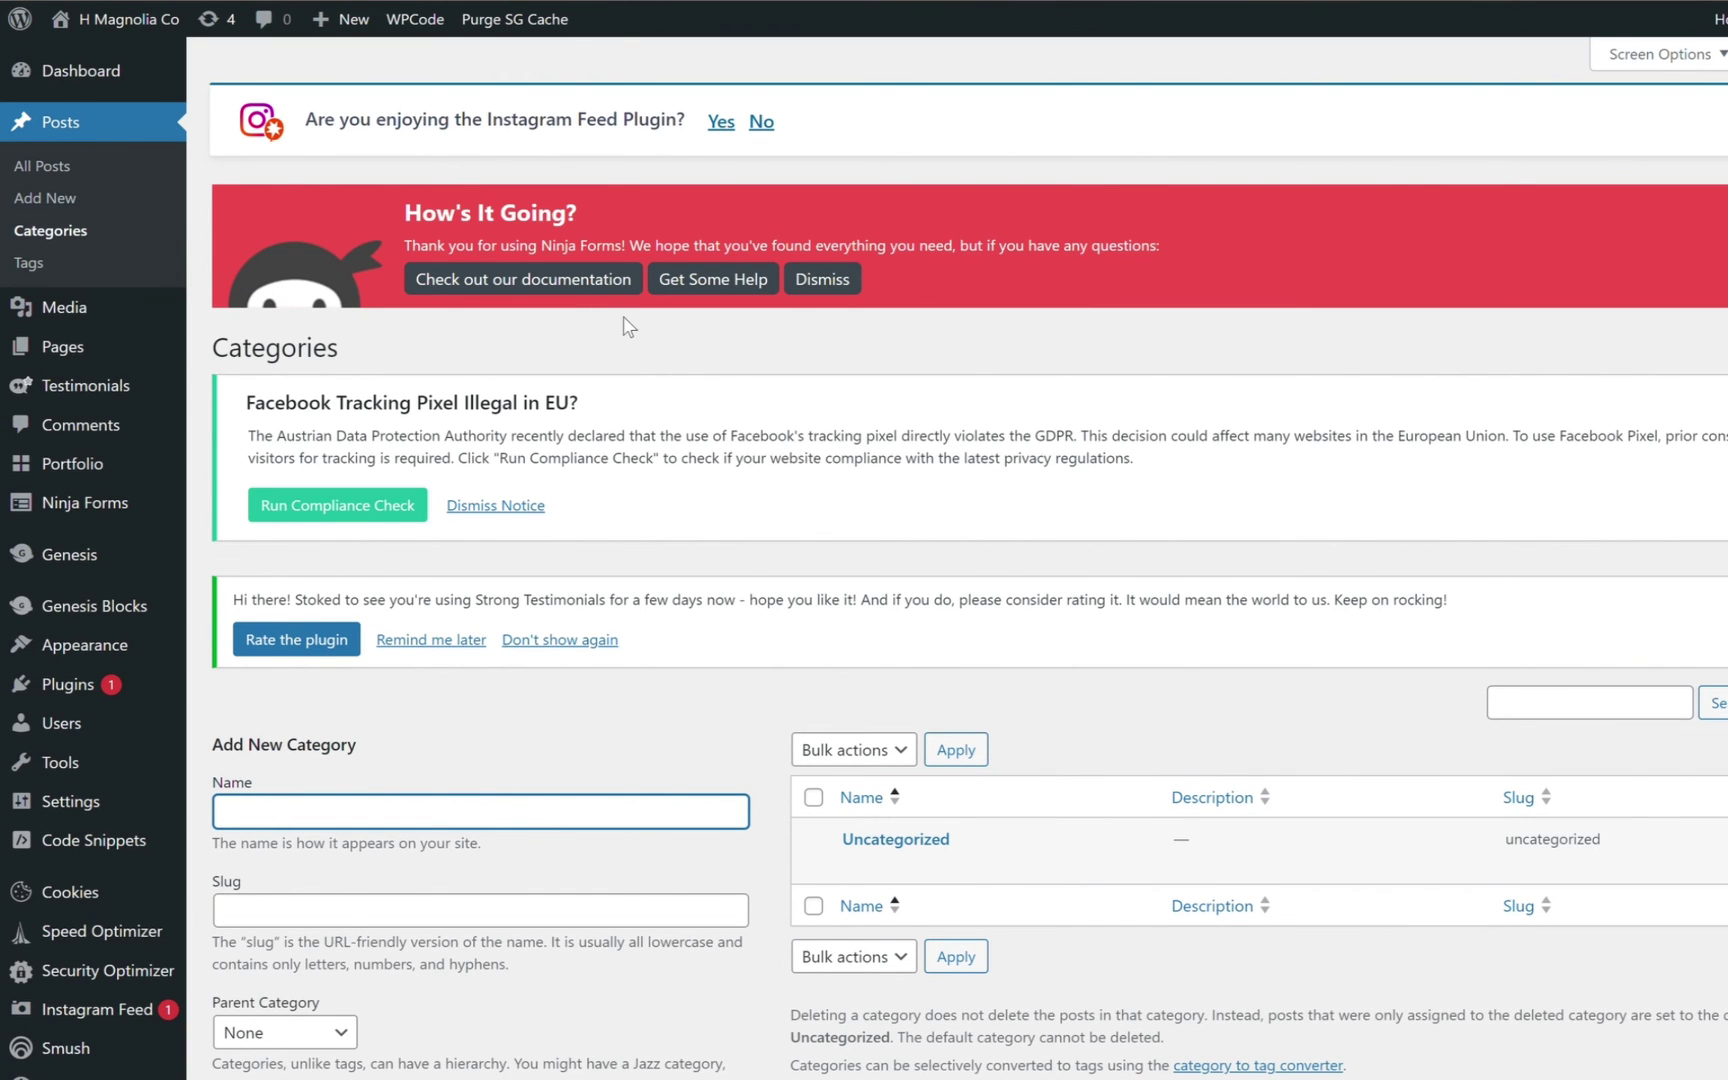
scroll(737, 423, "down", 3)
scroll(737, 423, "down", 1)
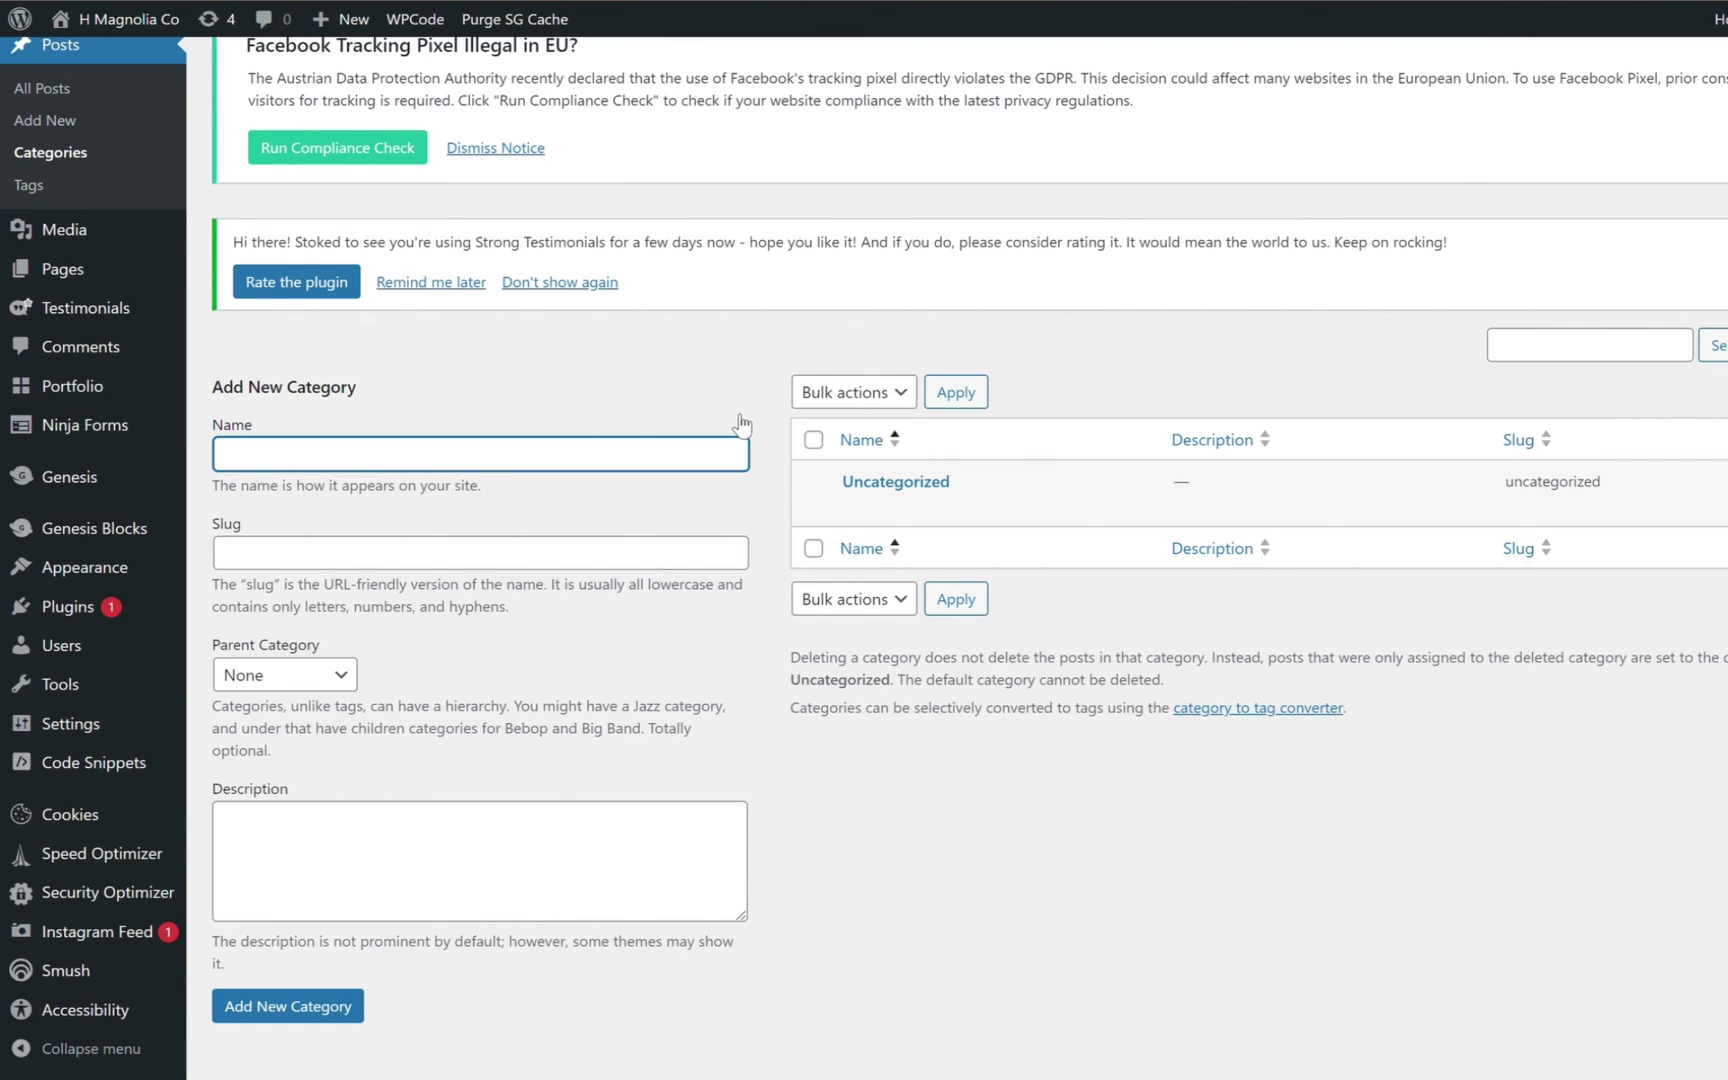
Add a category named 'Test Category' with the slug left blank, then open it for editing.
type("Test Category")
left_click(317, 566)
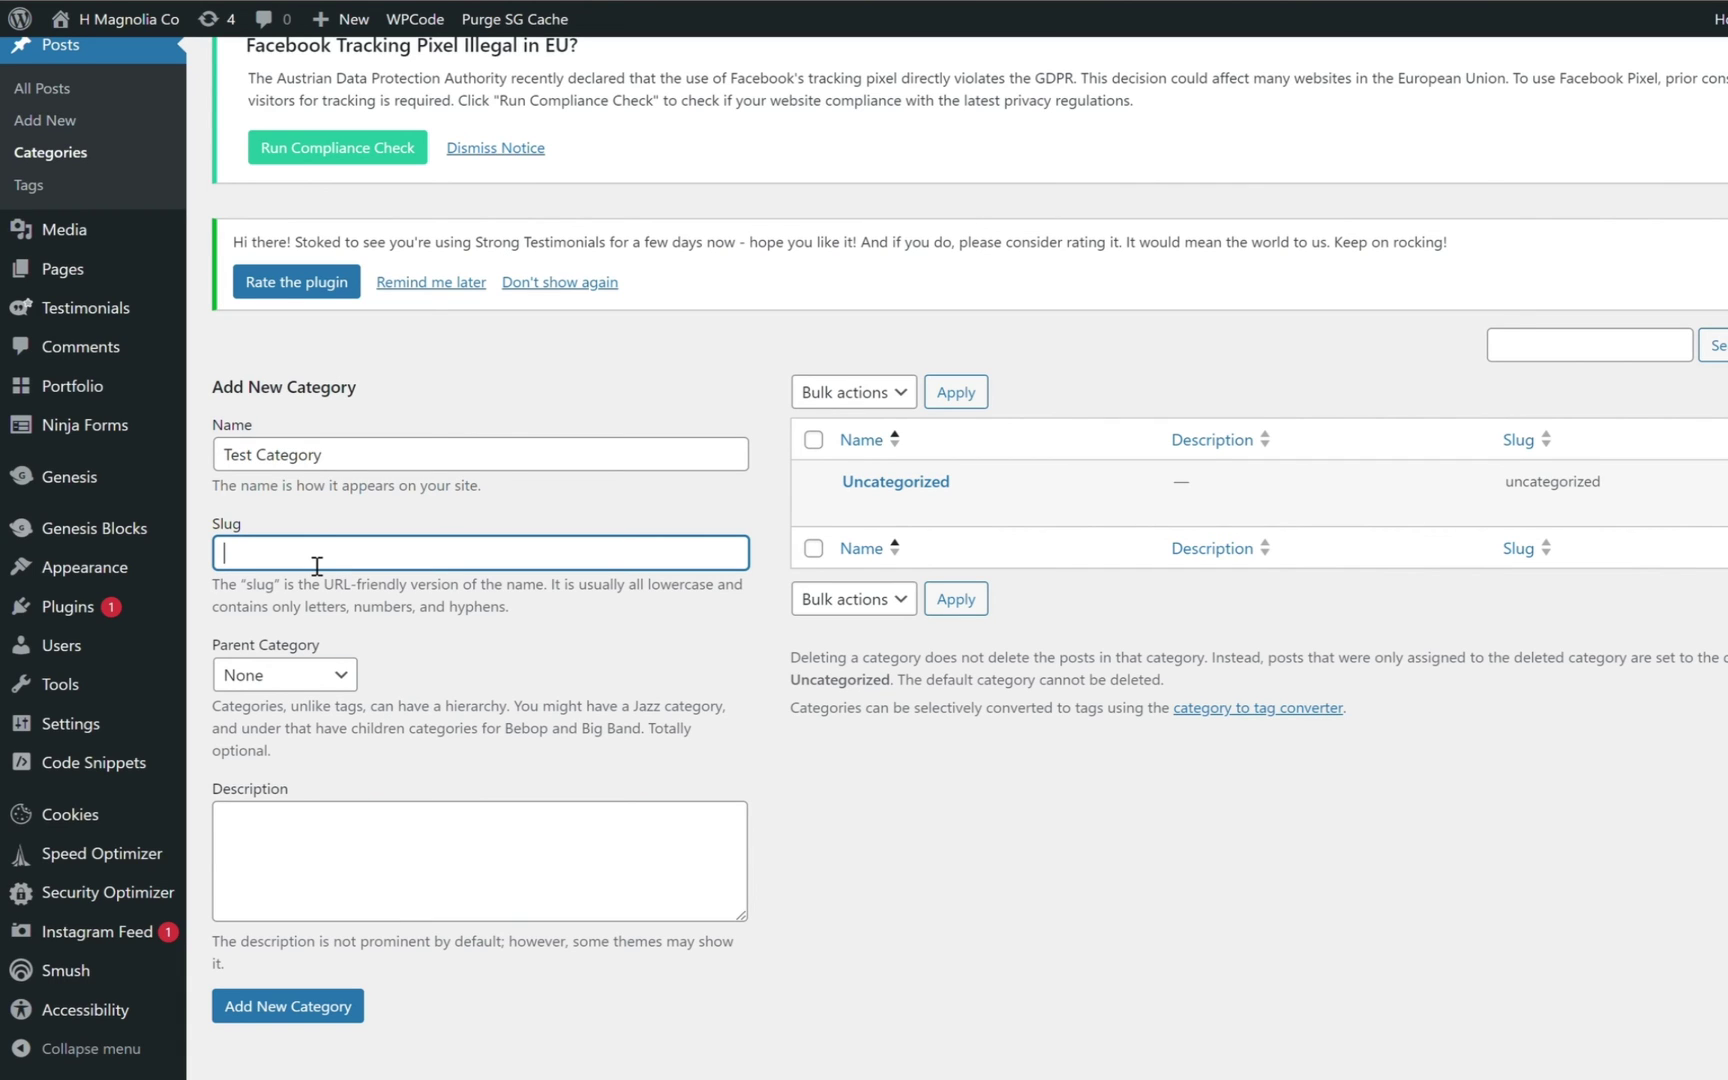
left_click(319, 677)
scroll(280, 956, "down", 1)
left_click(282, 961)
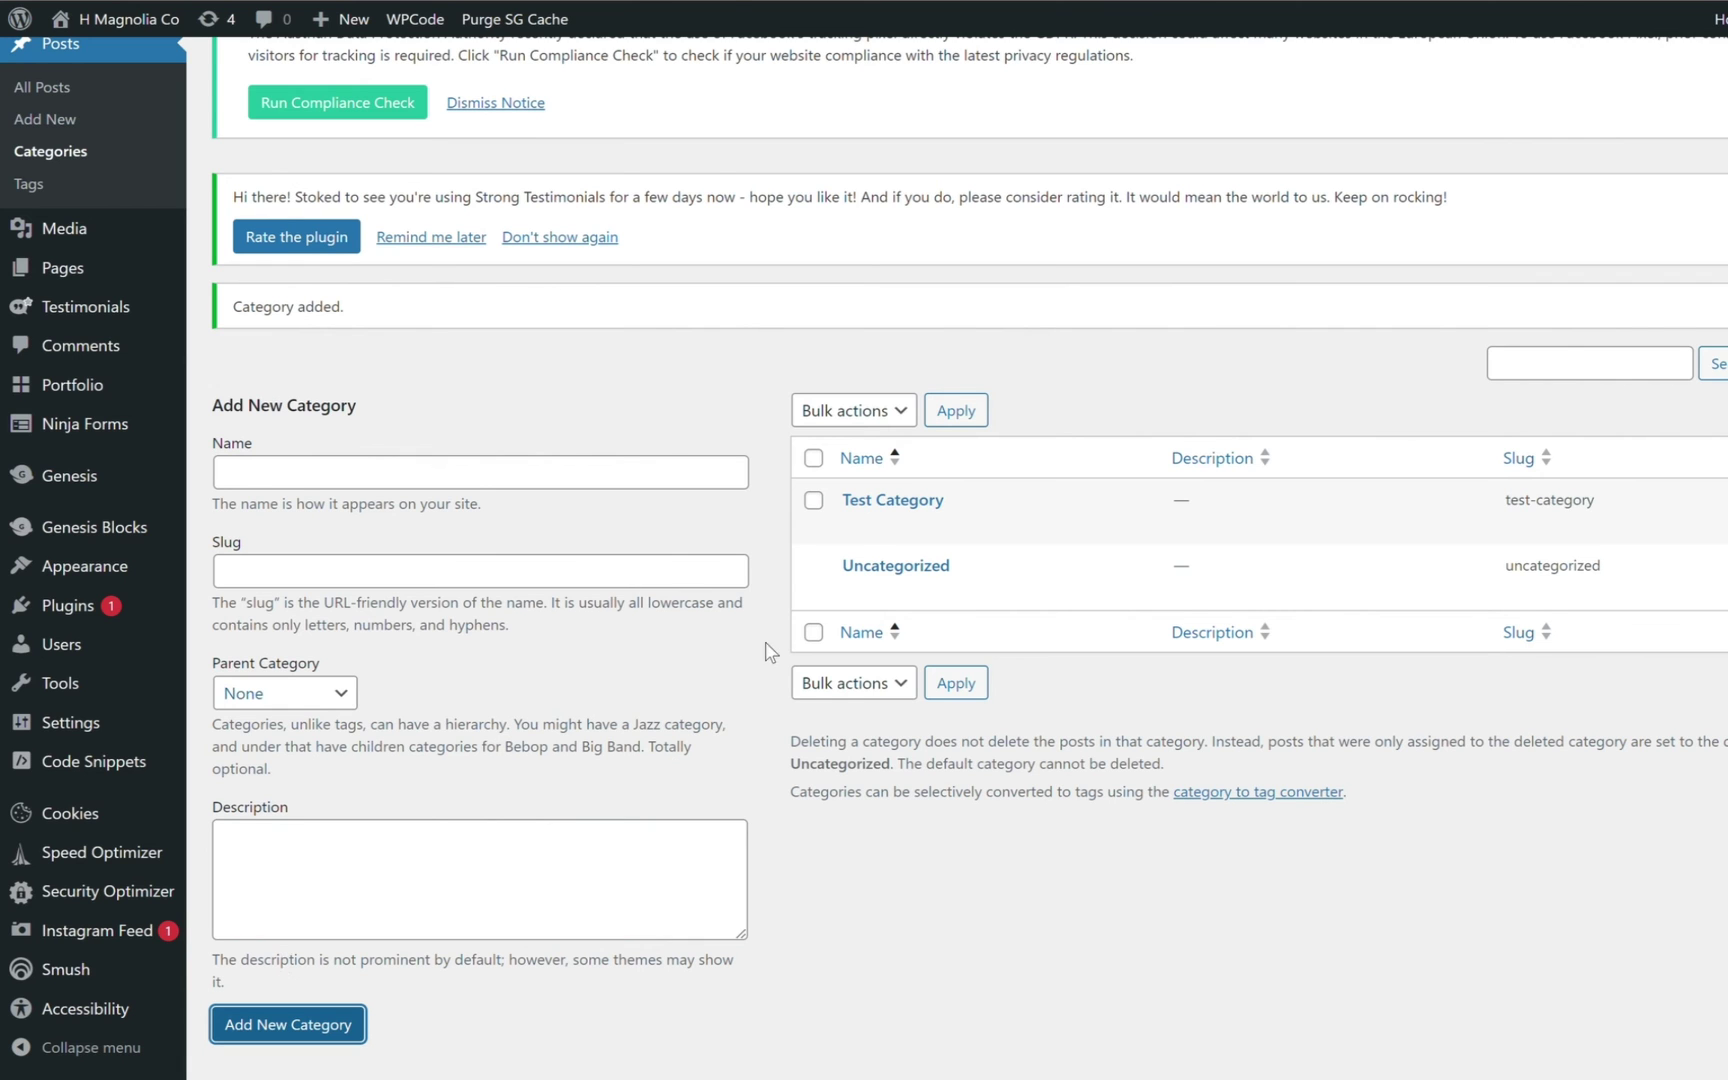
left_click(903, 505)
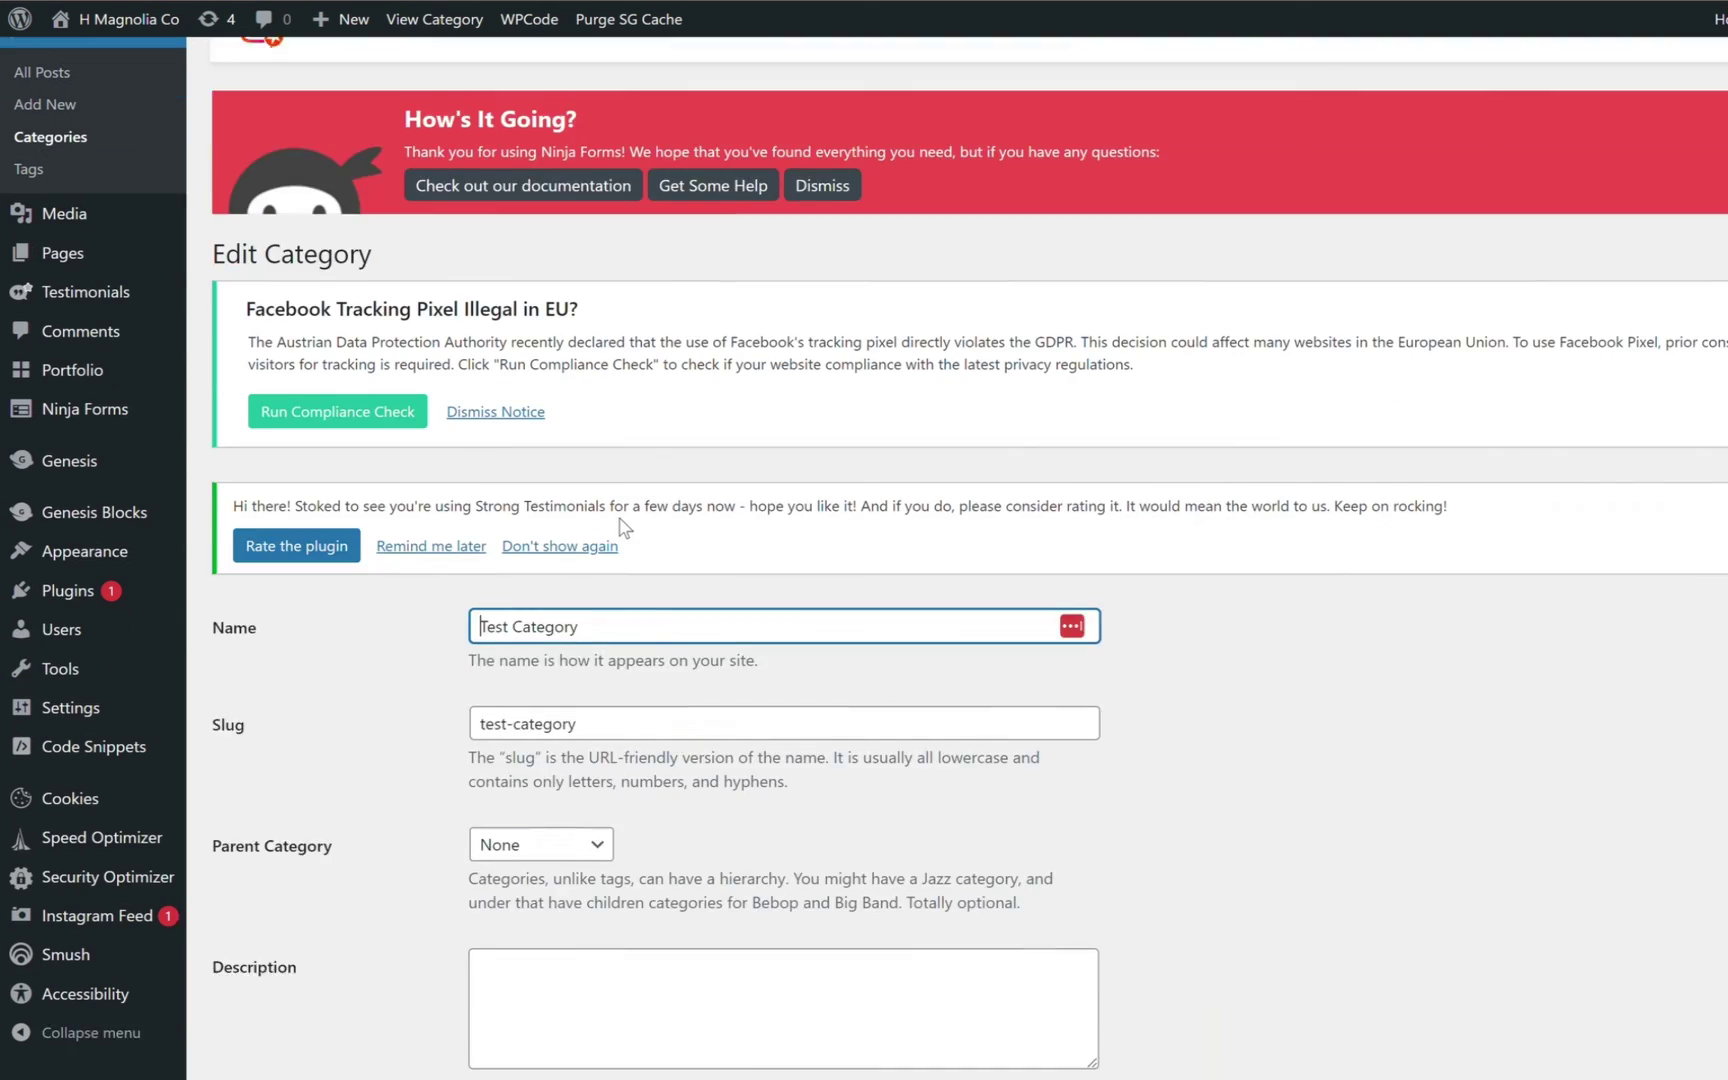
scroll(625, 532, "down", 3)
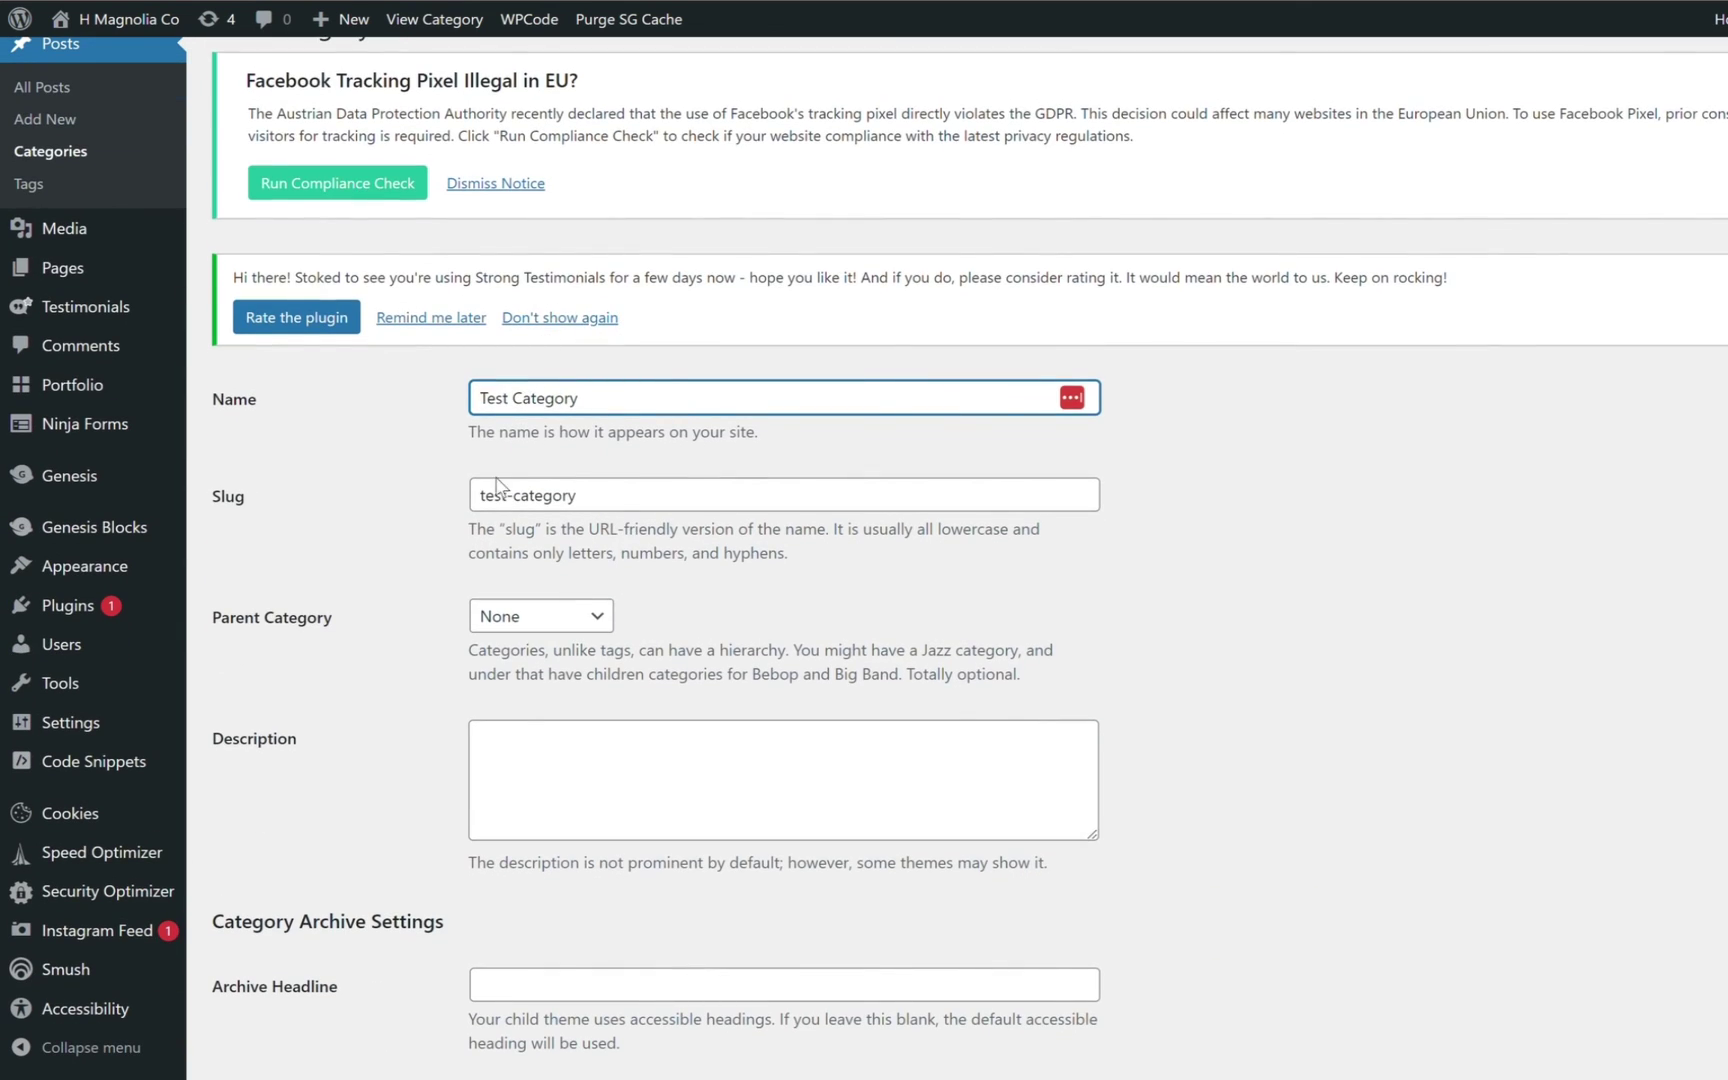
scroll(780, 595, "down", 2)
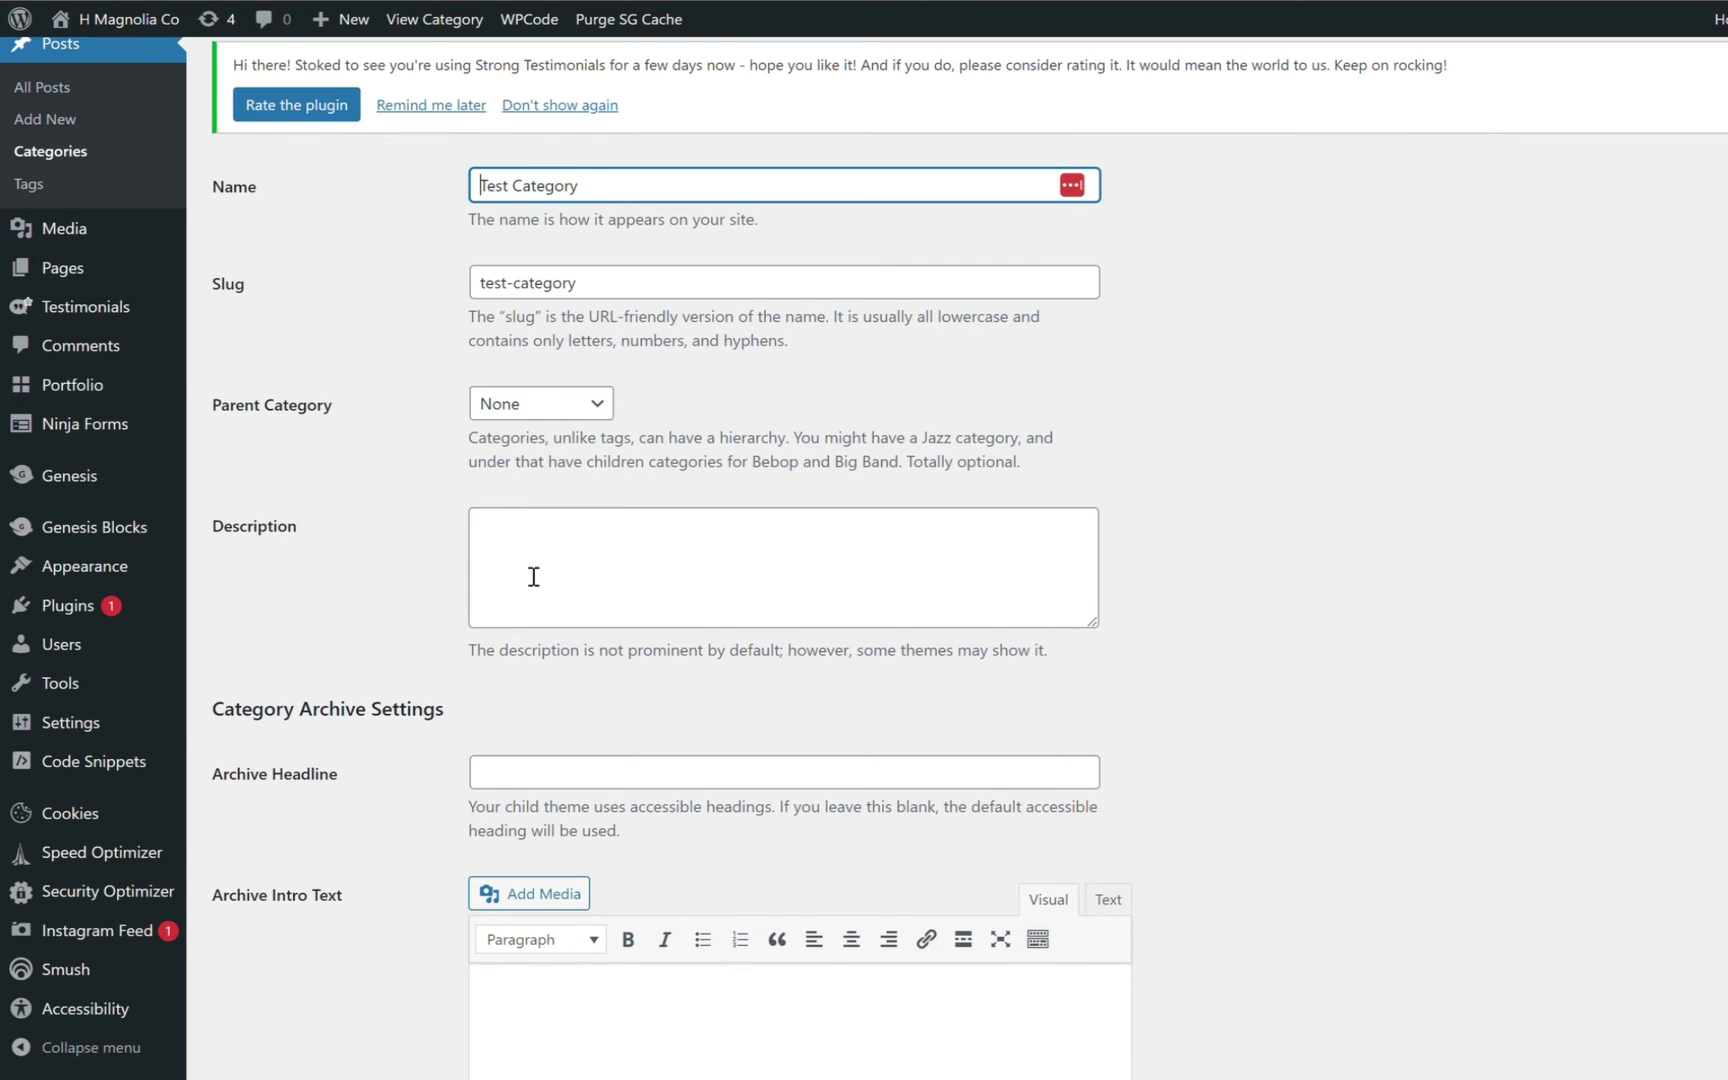
scroll(532, 578, "down", 2)
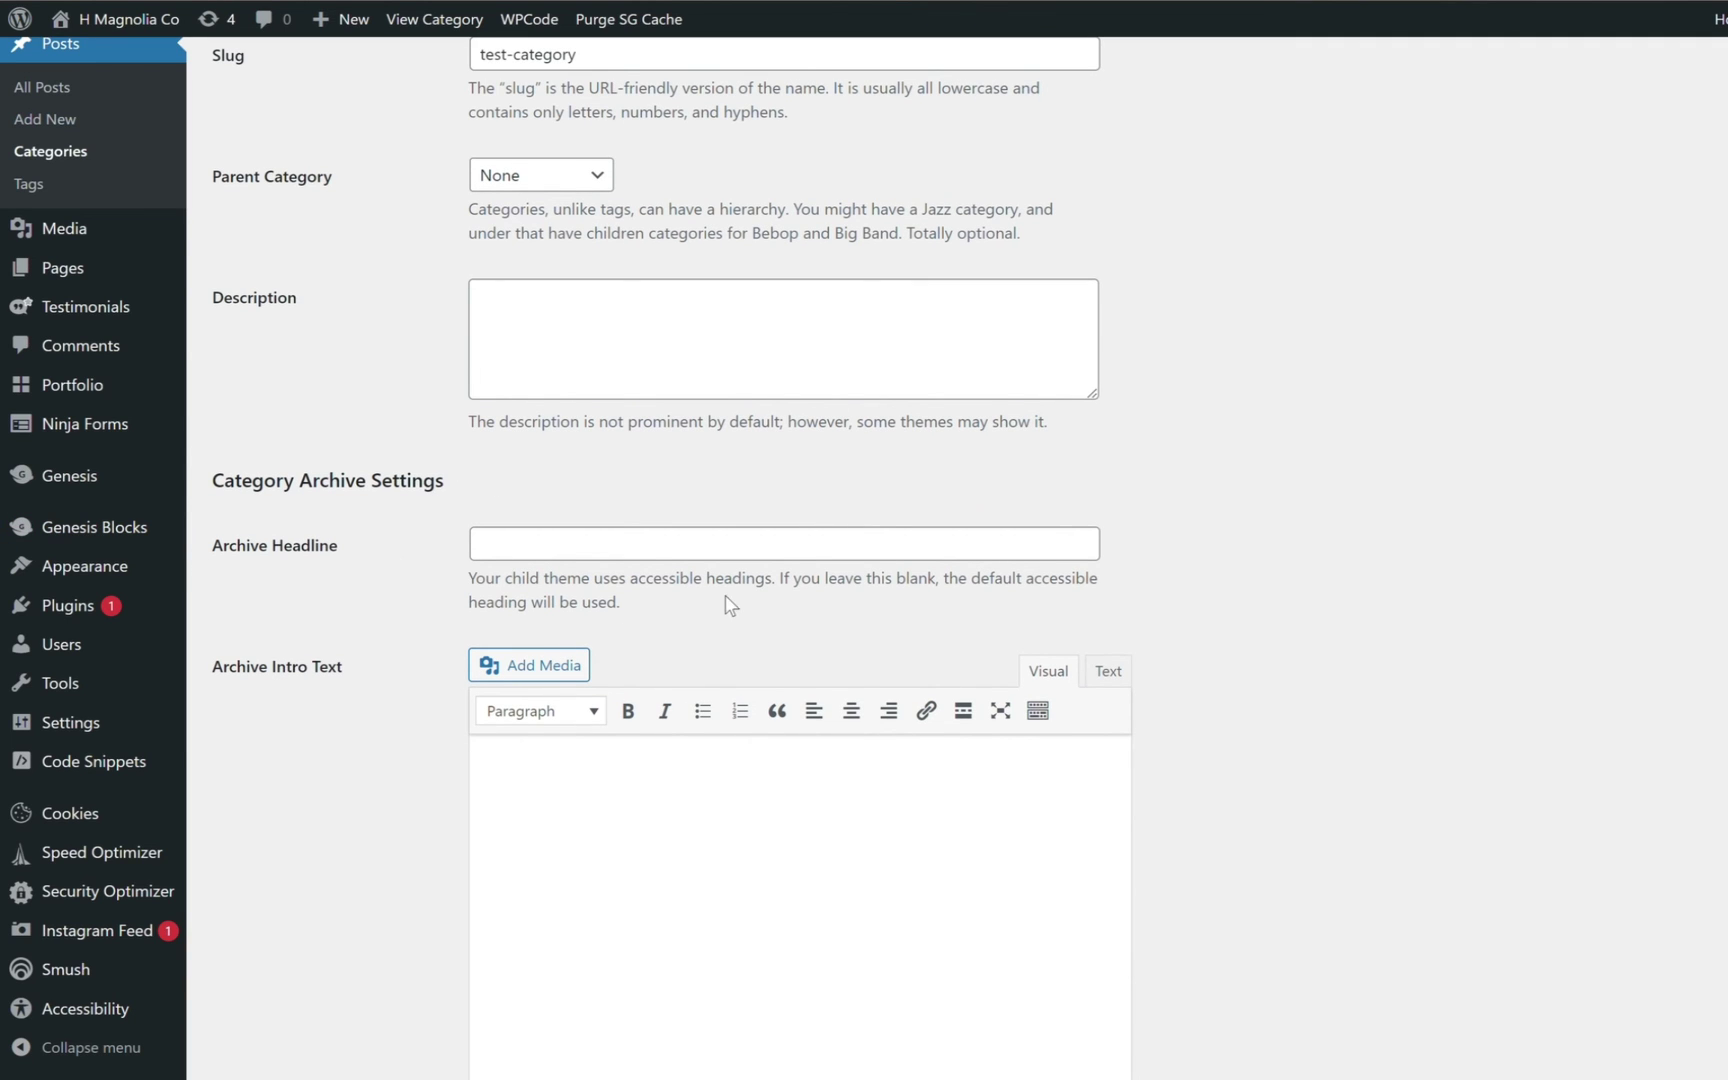
scroll(644, 607, "down", 3)
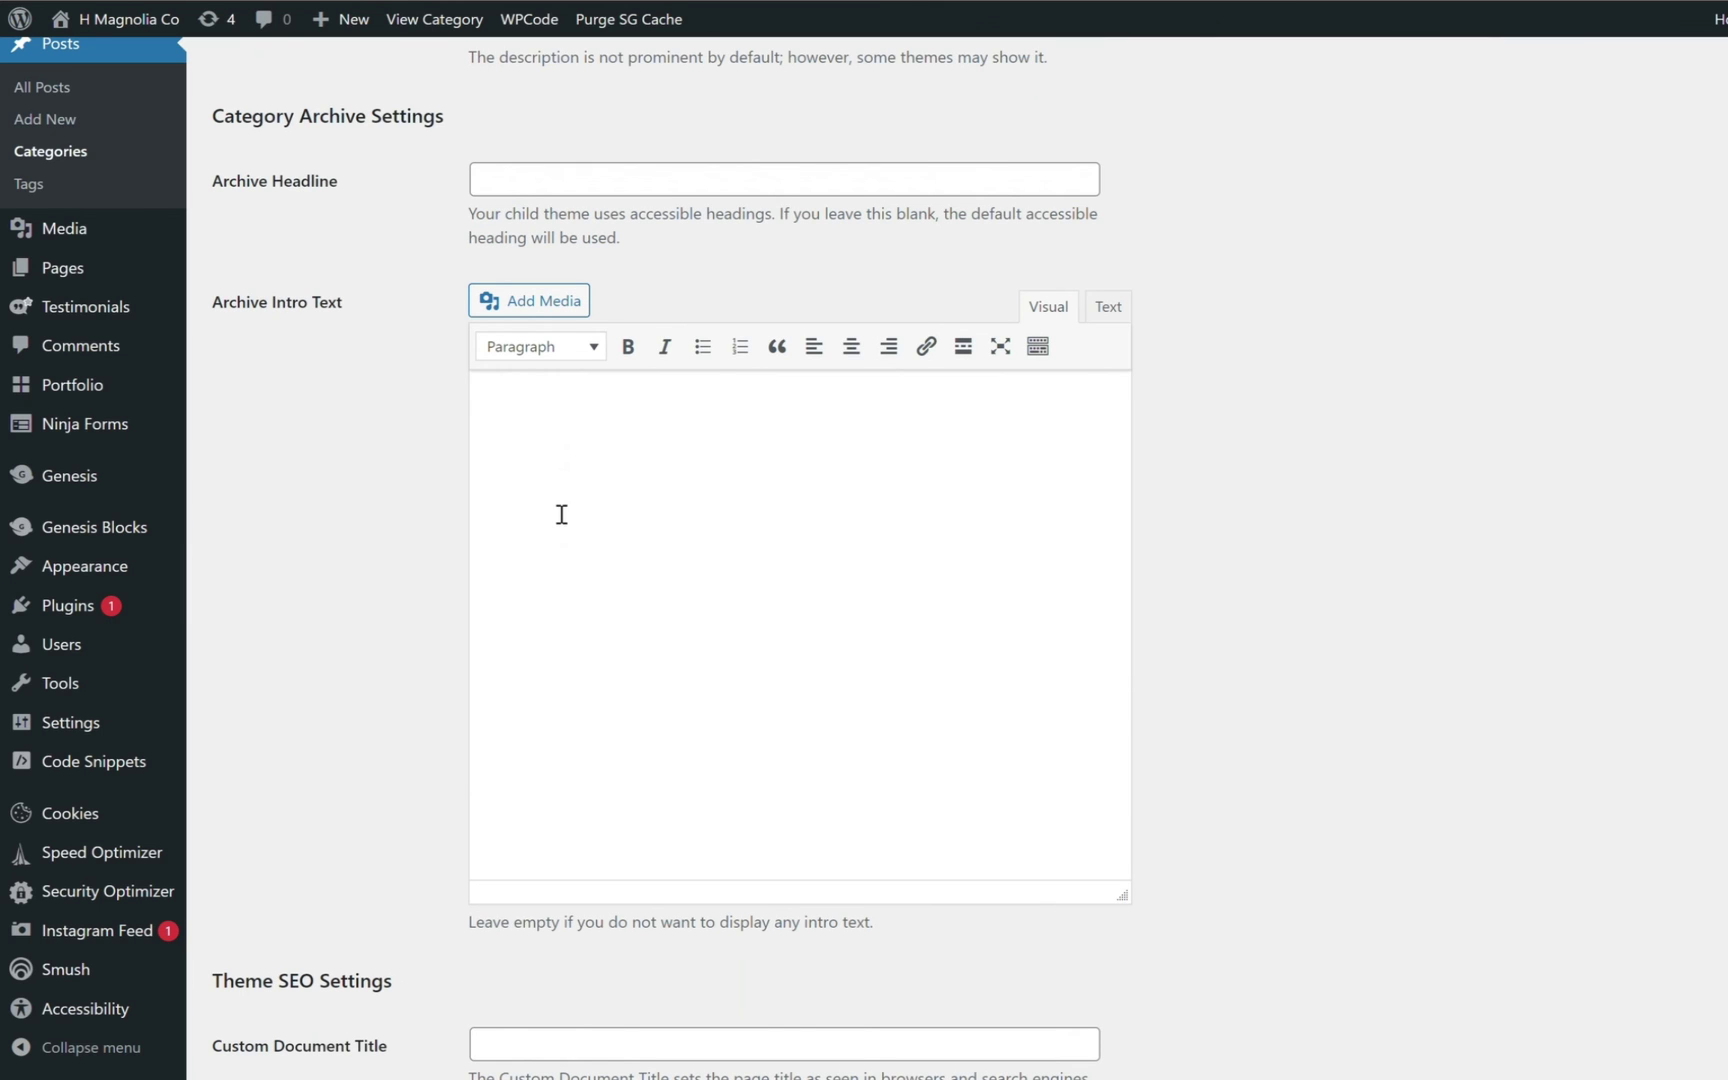
scroll(624, 531, "down", 4)
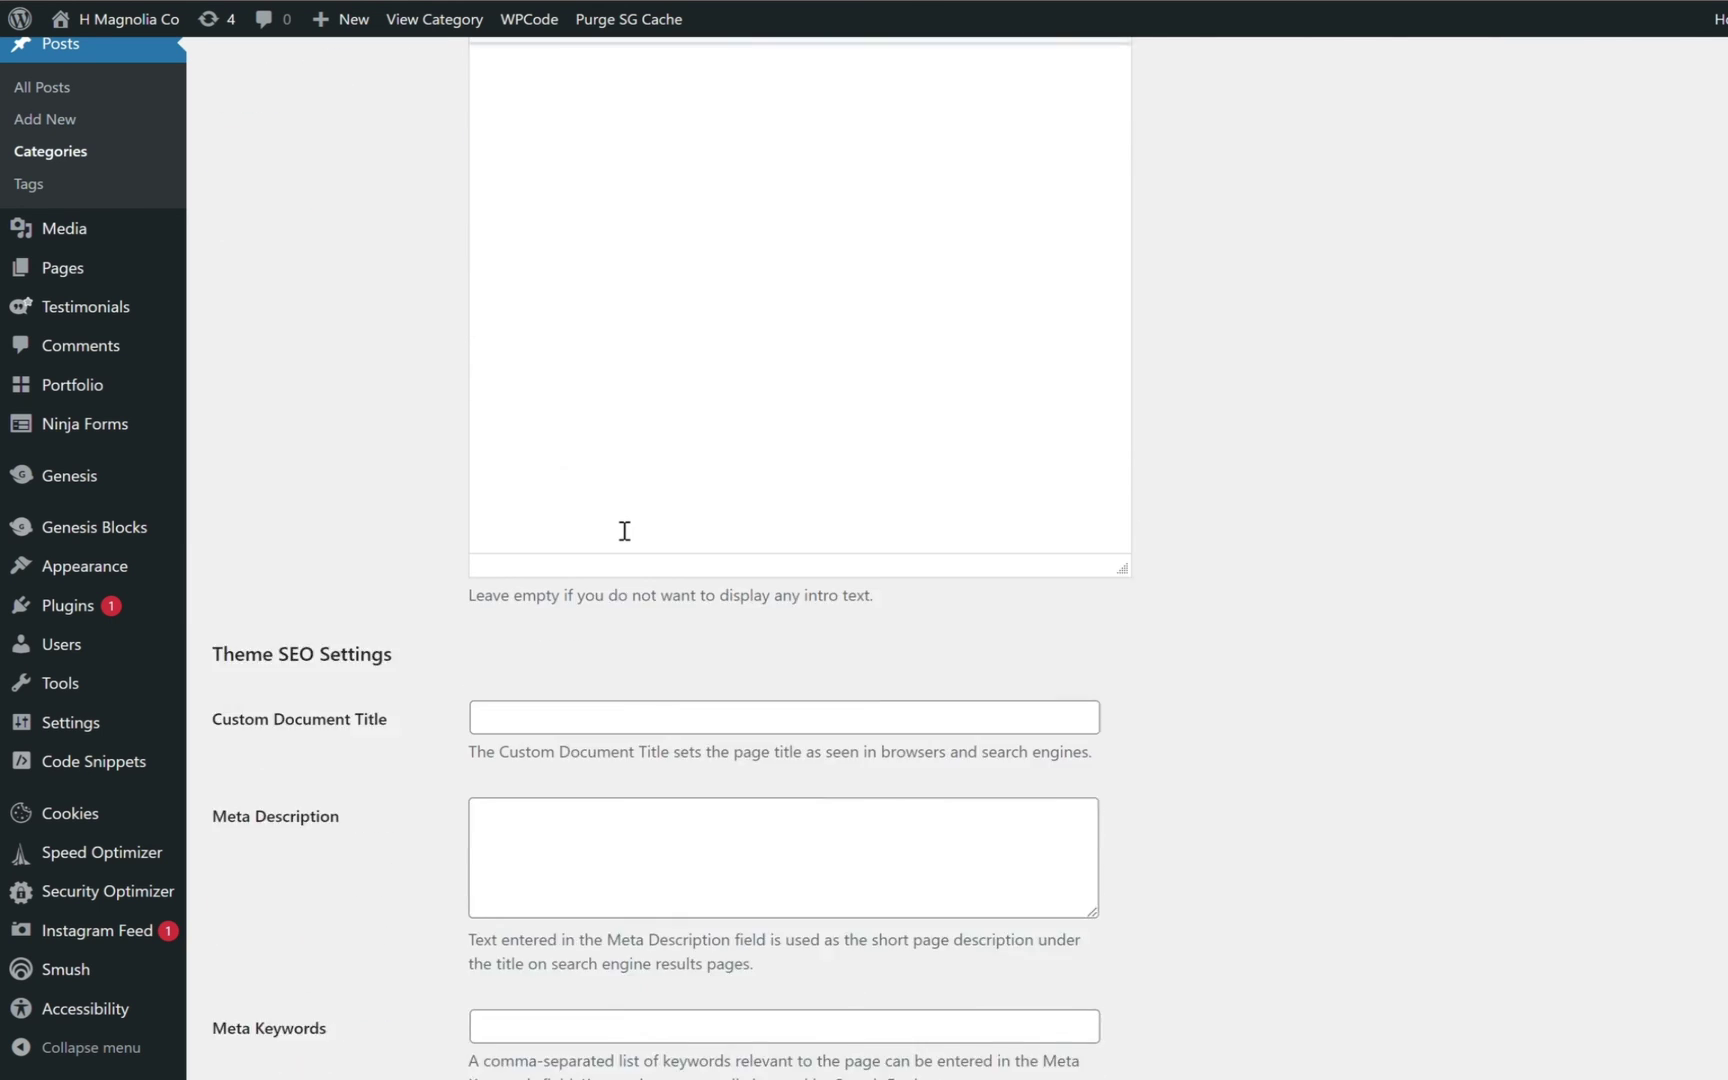
scroll(617, 528, "down", 3)
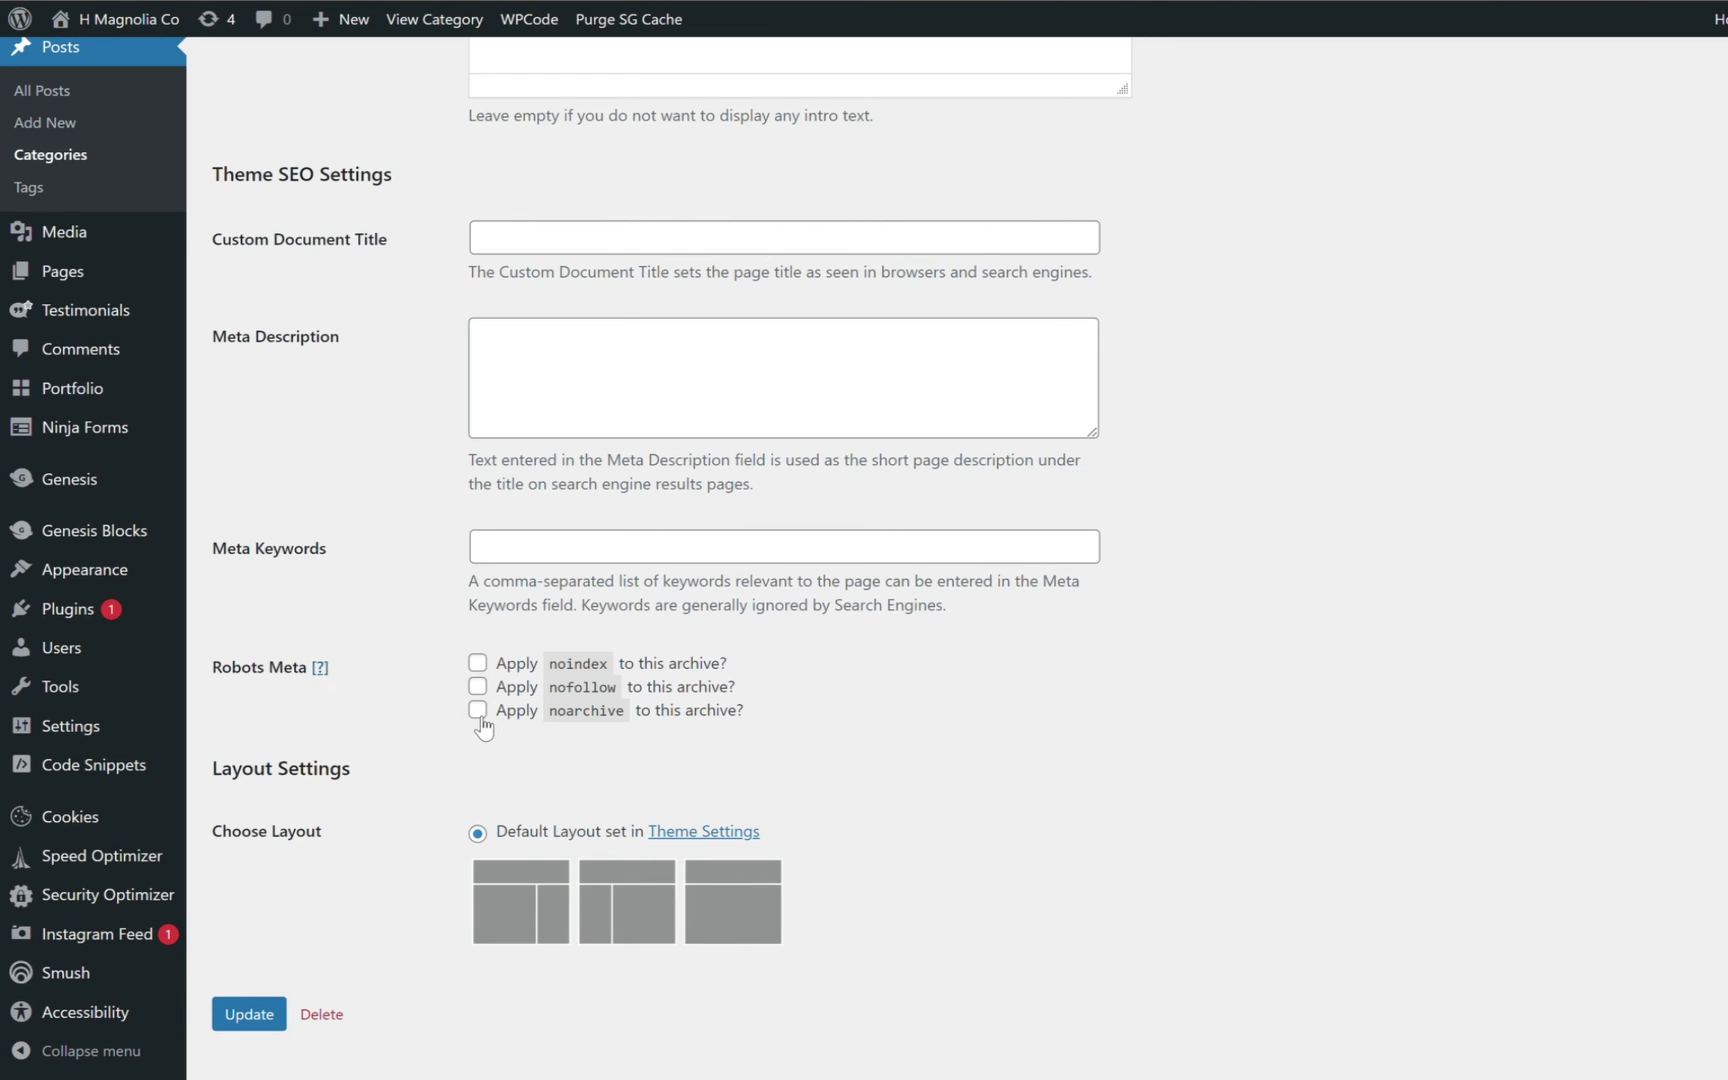
scroll(414, 790, "down", 1)
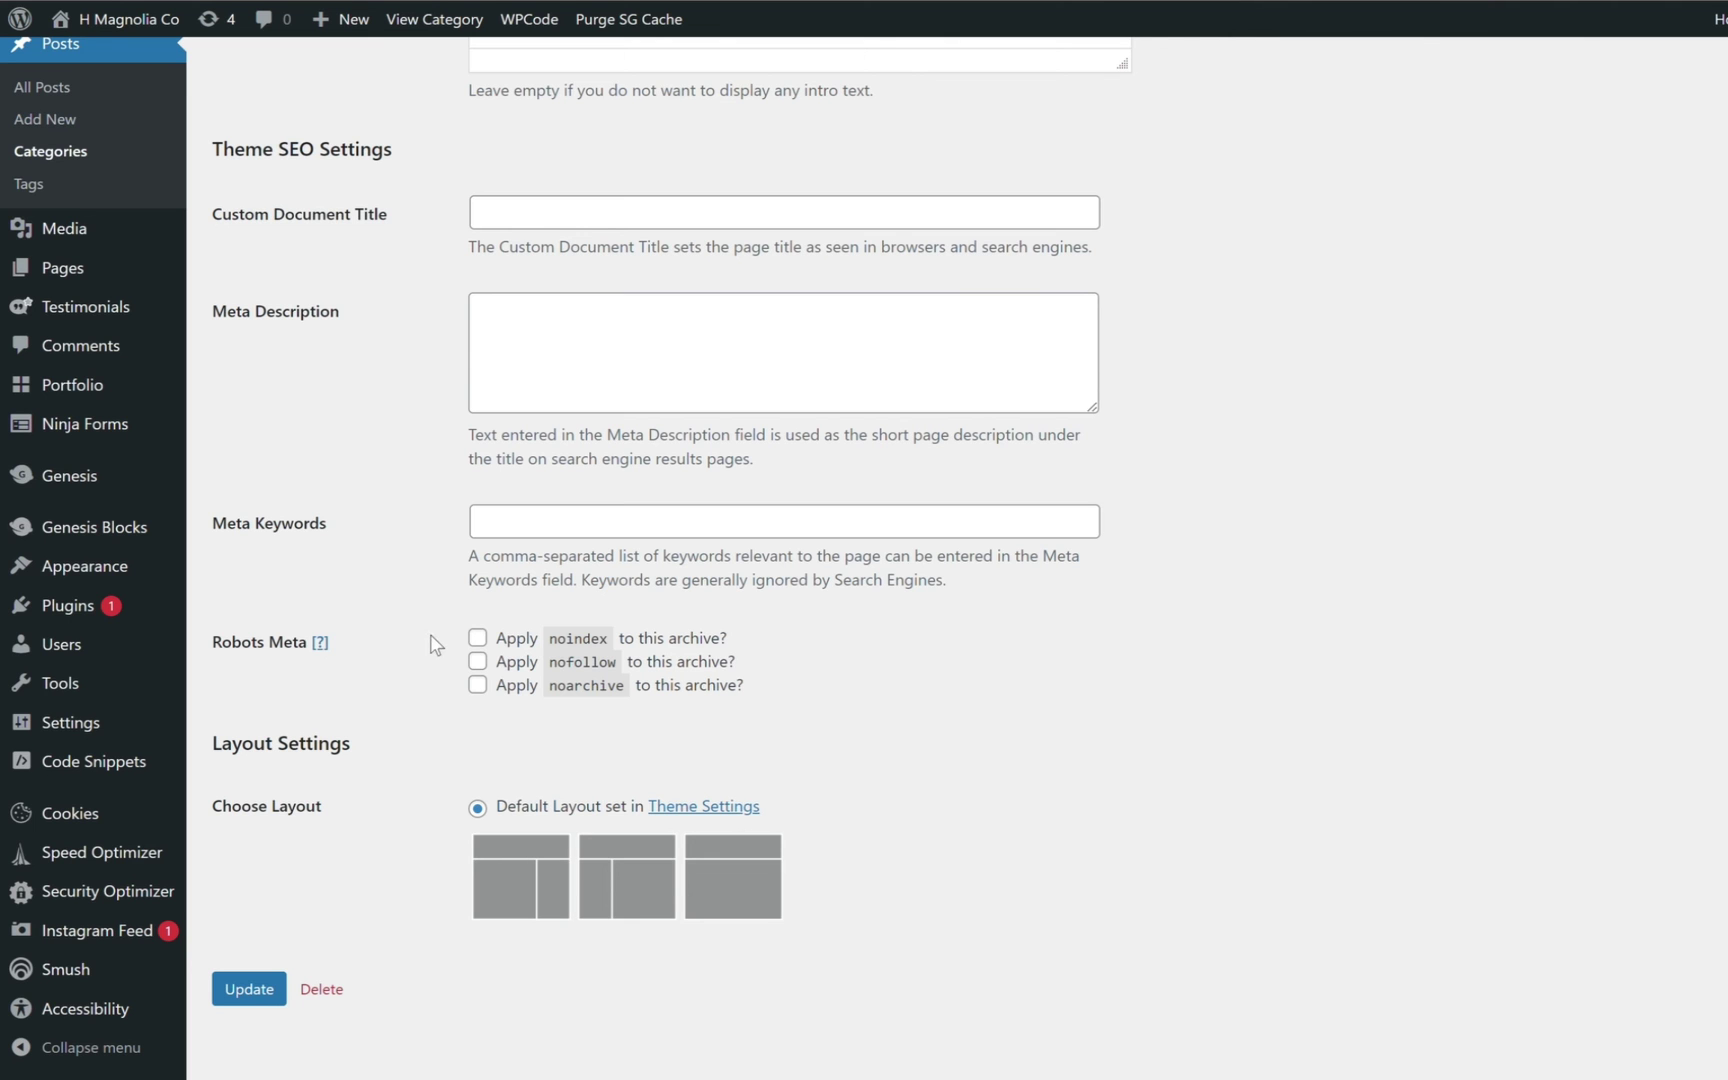
scroll(435, 645, "up", 15)
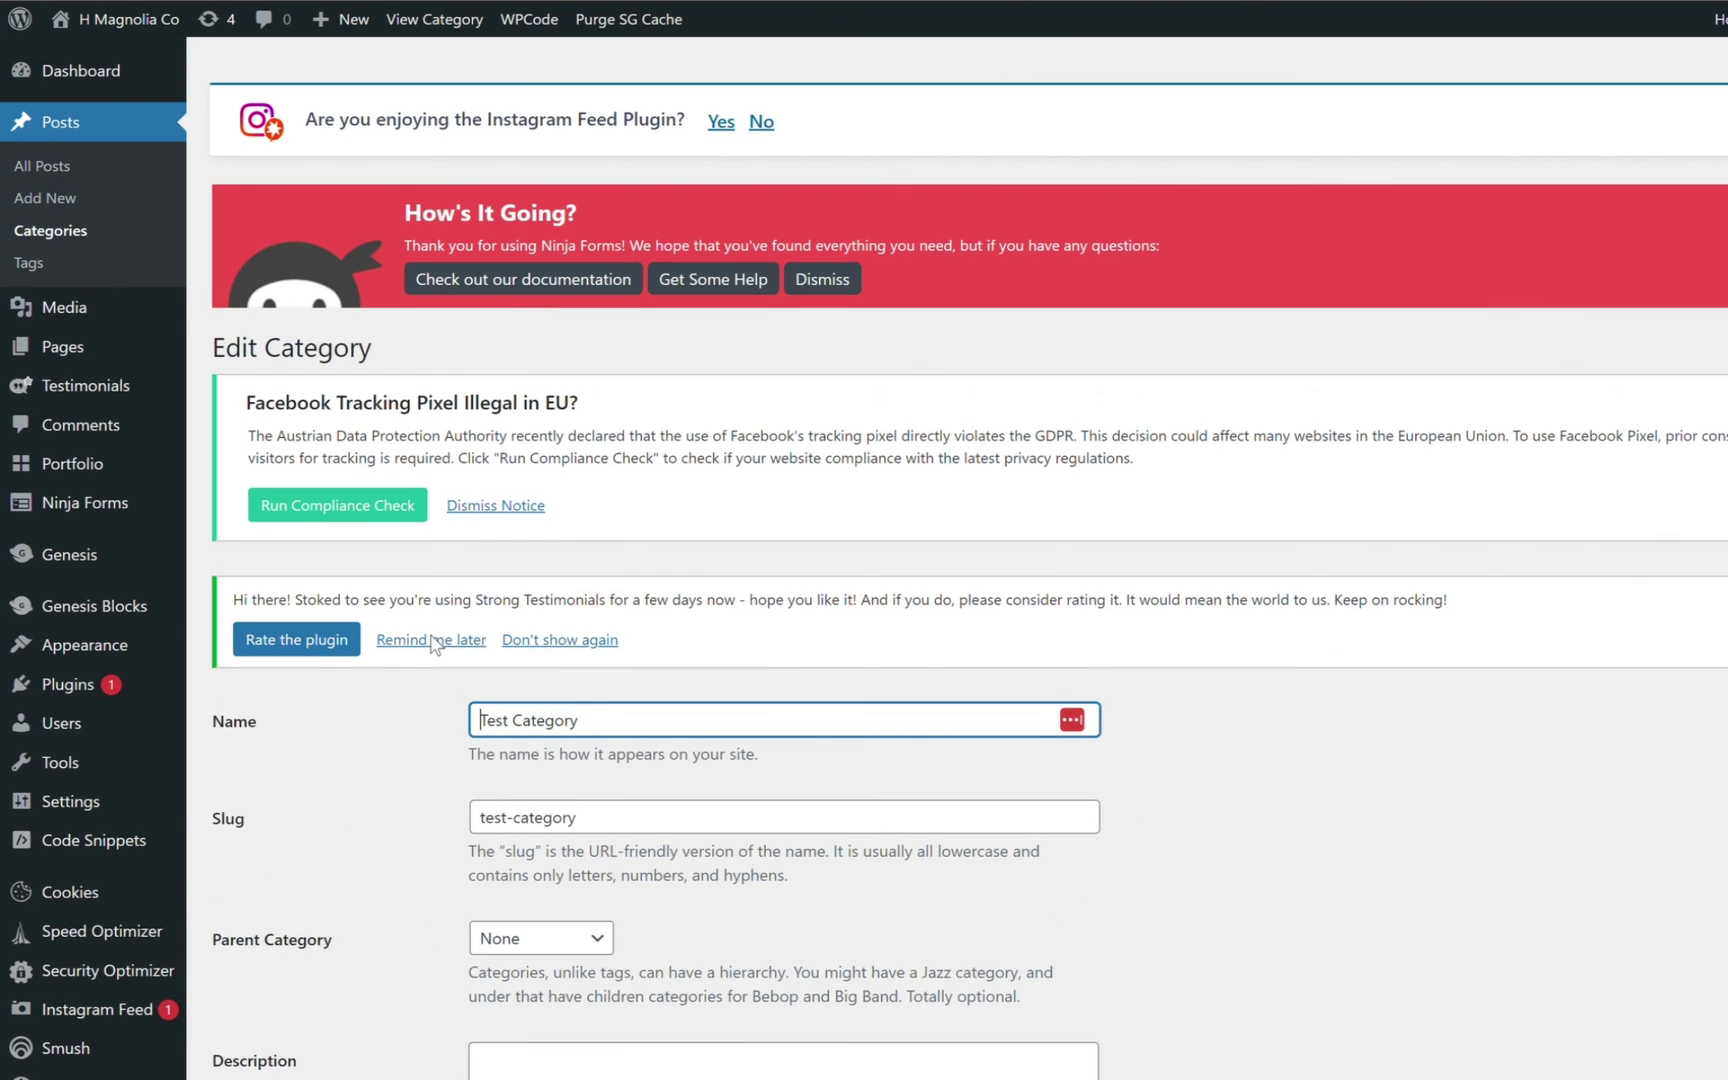
left_click(62, 236)
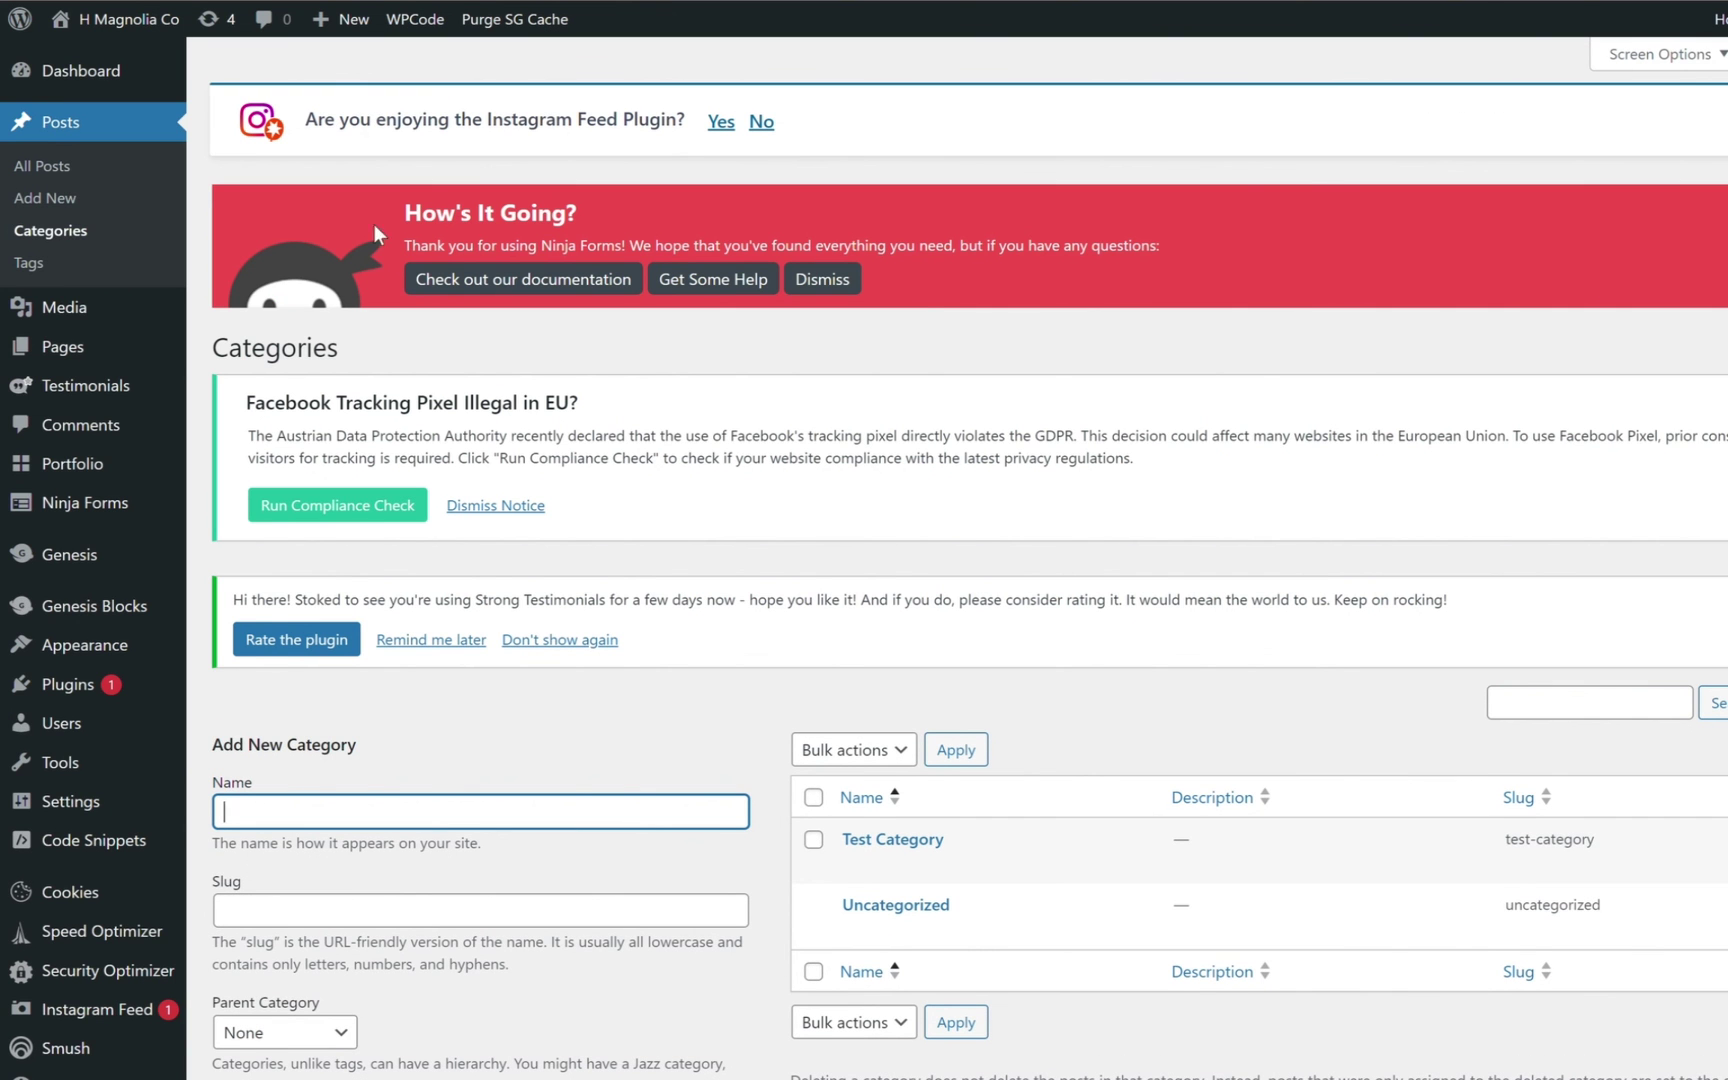
Check that Test Category is offered in a new post's Categories panel, then return to the empty posts list.
scroll(1034, 359, "down", 3)
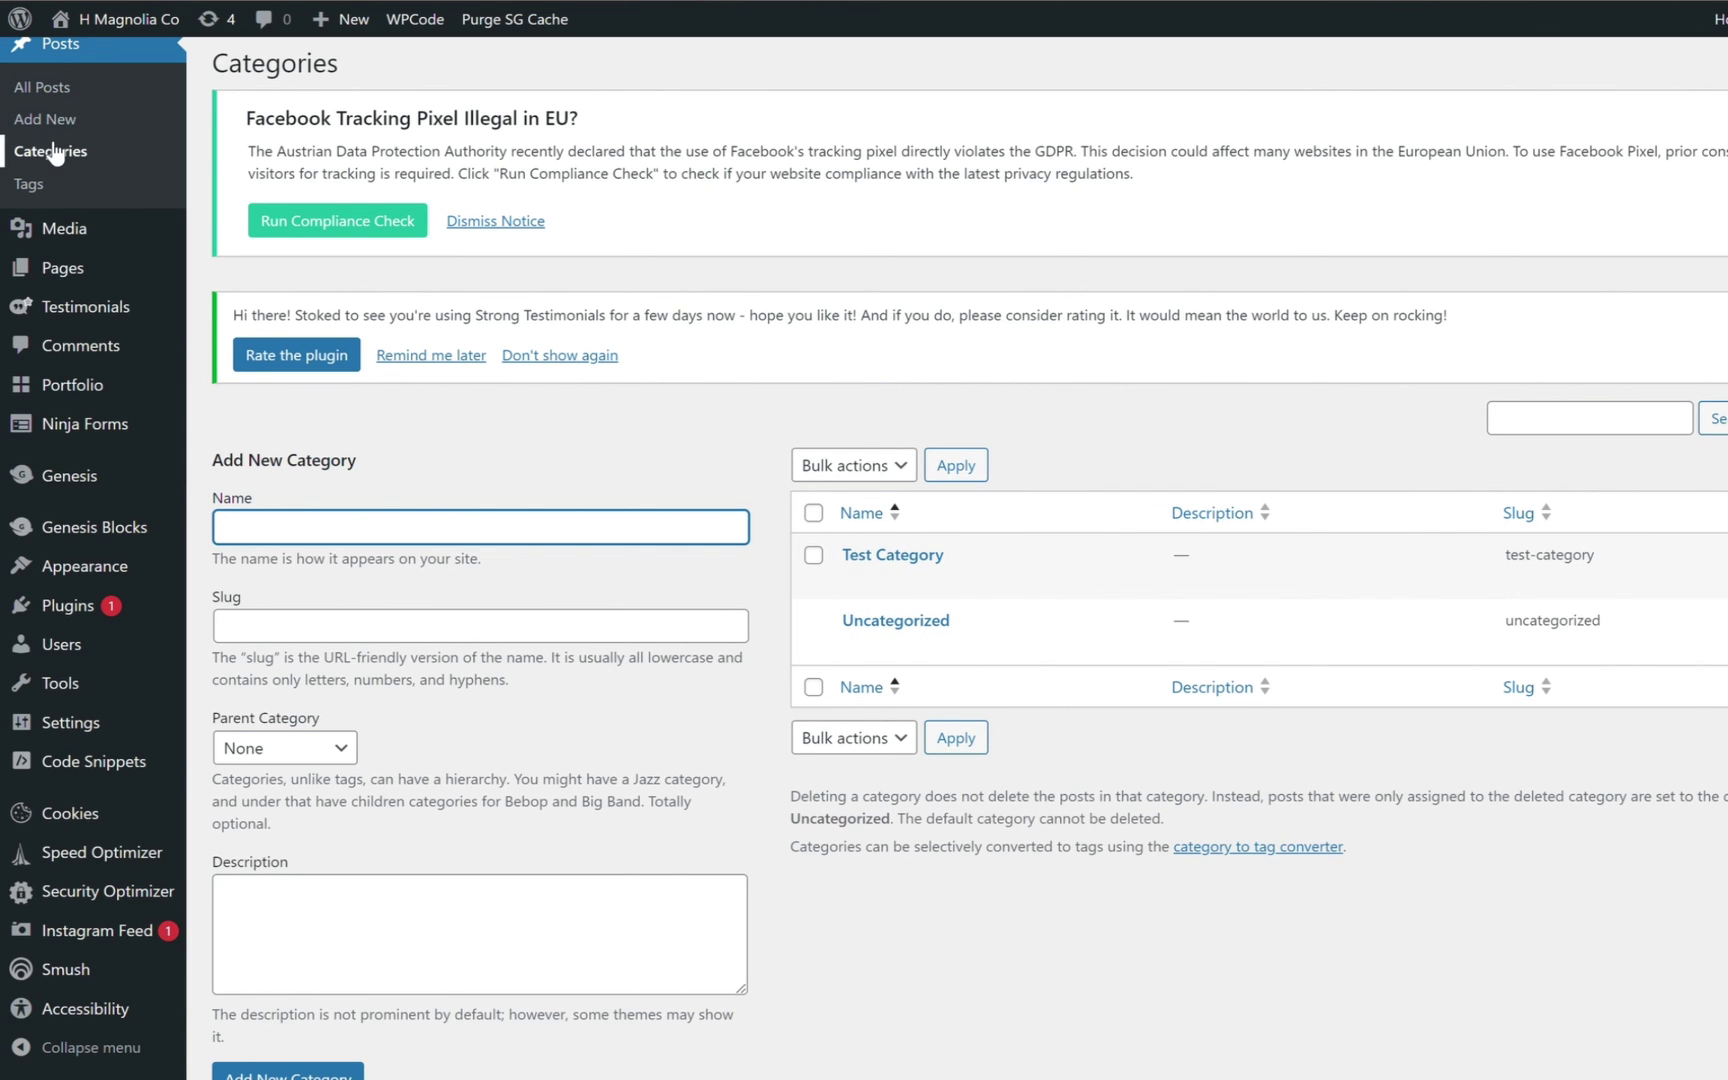
scroll(49, 150, "up", 3)
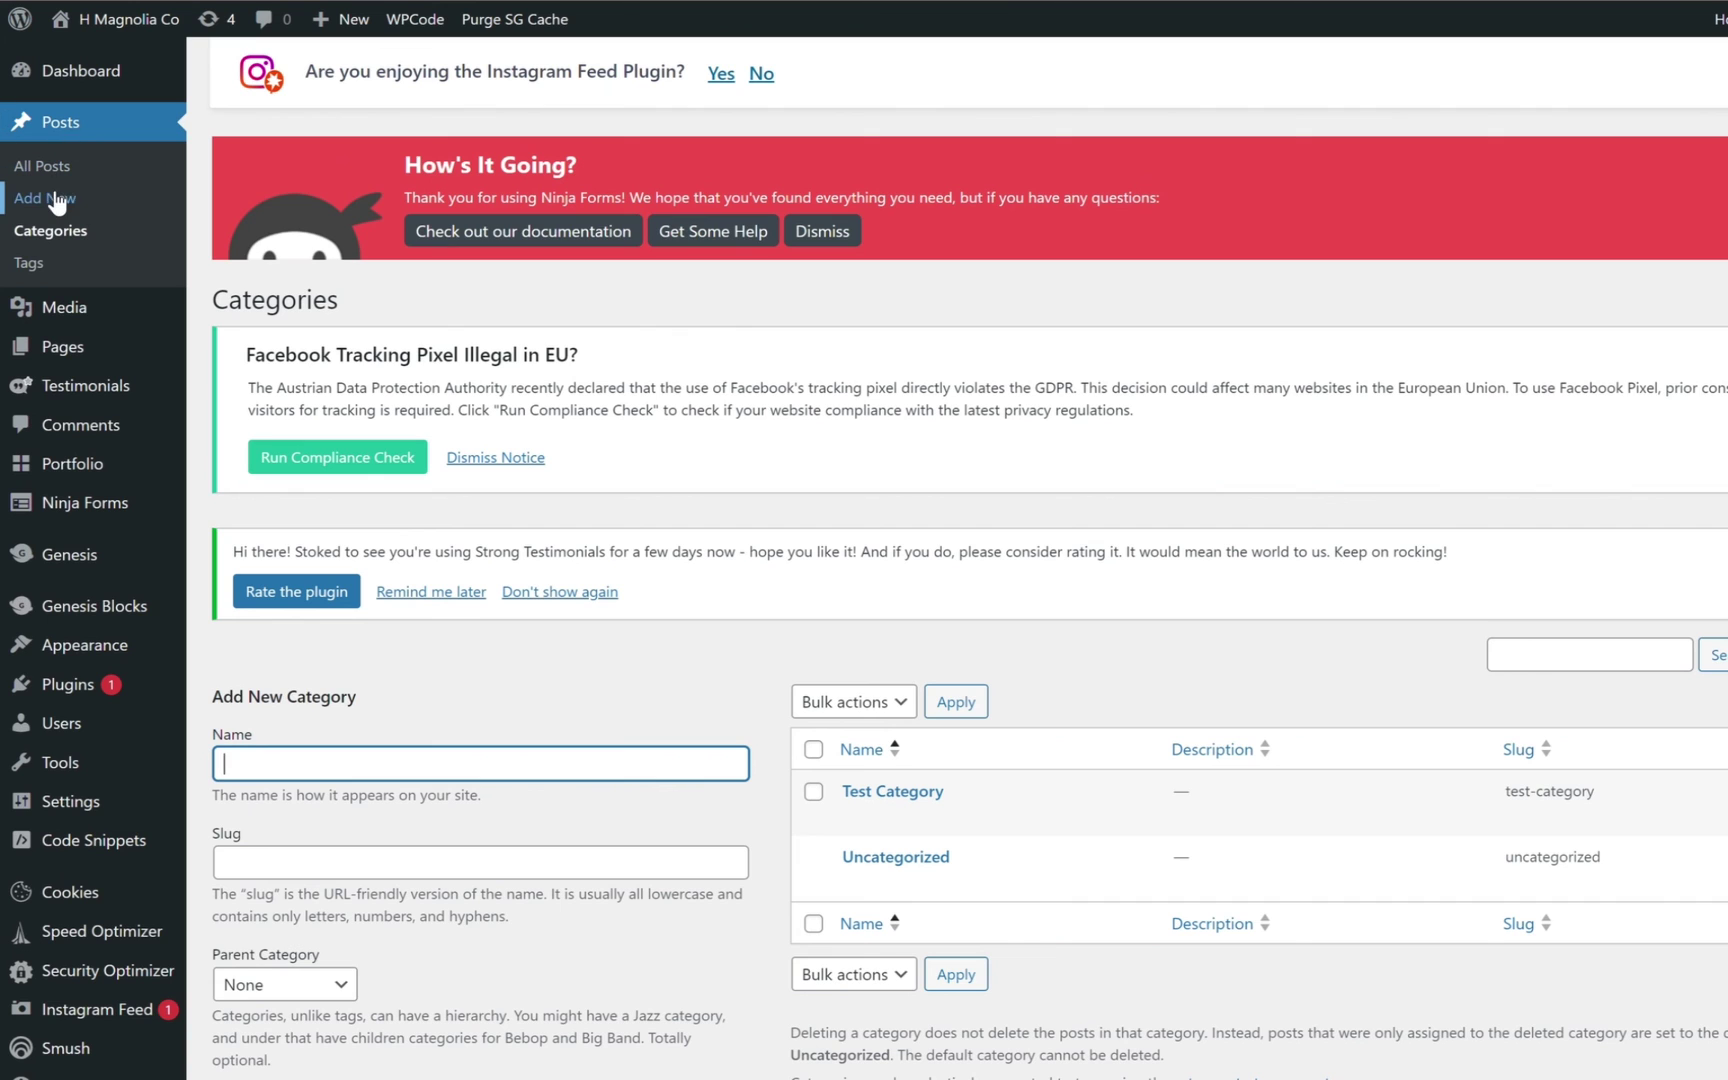
left_click(47, 202)
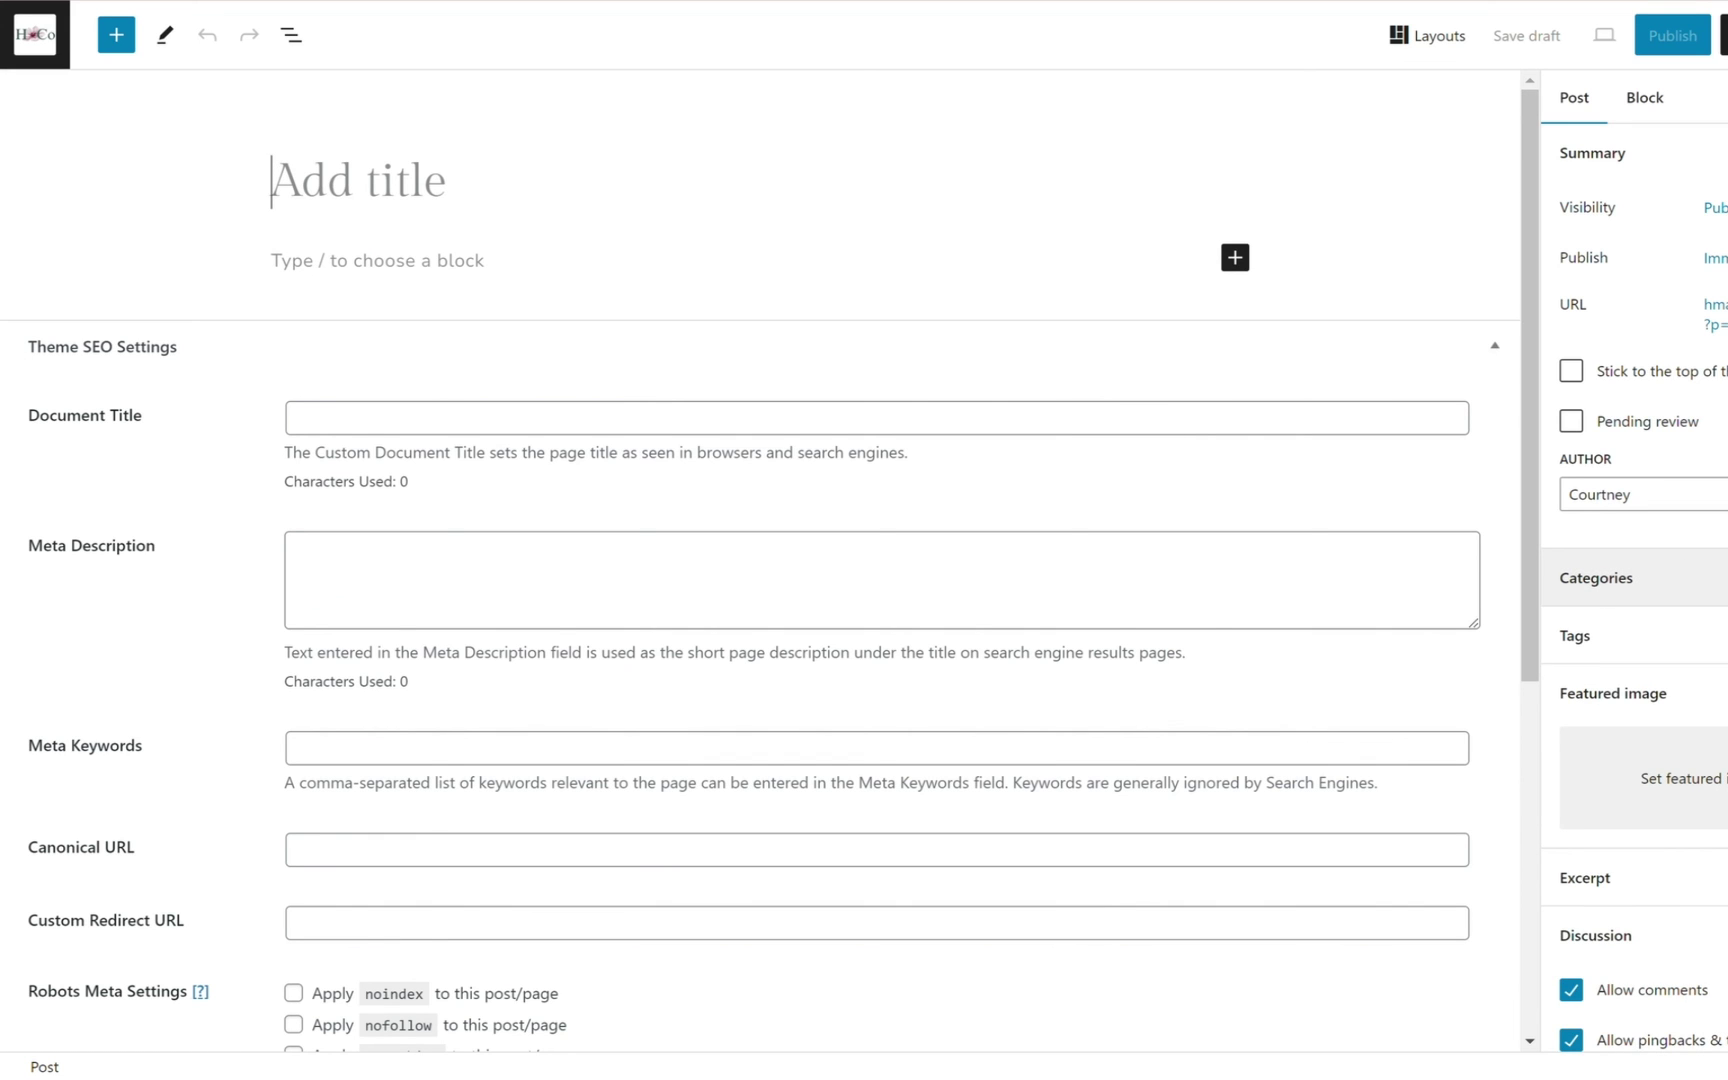
left_click(1620, 577)
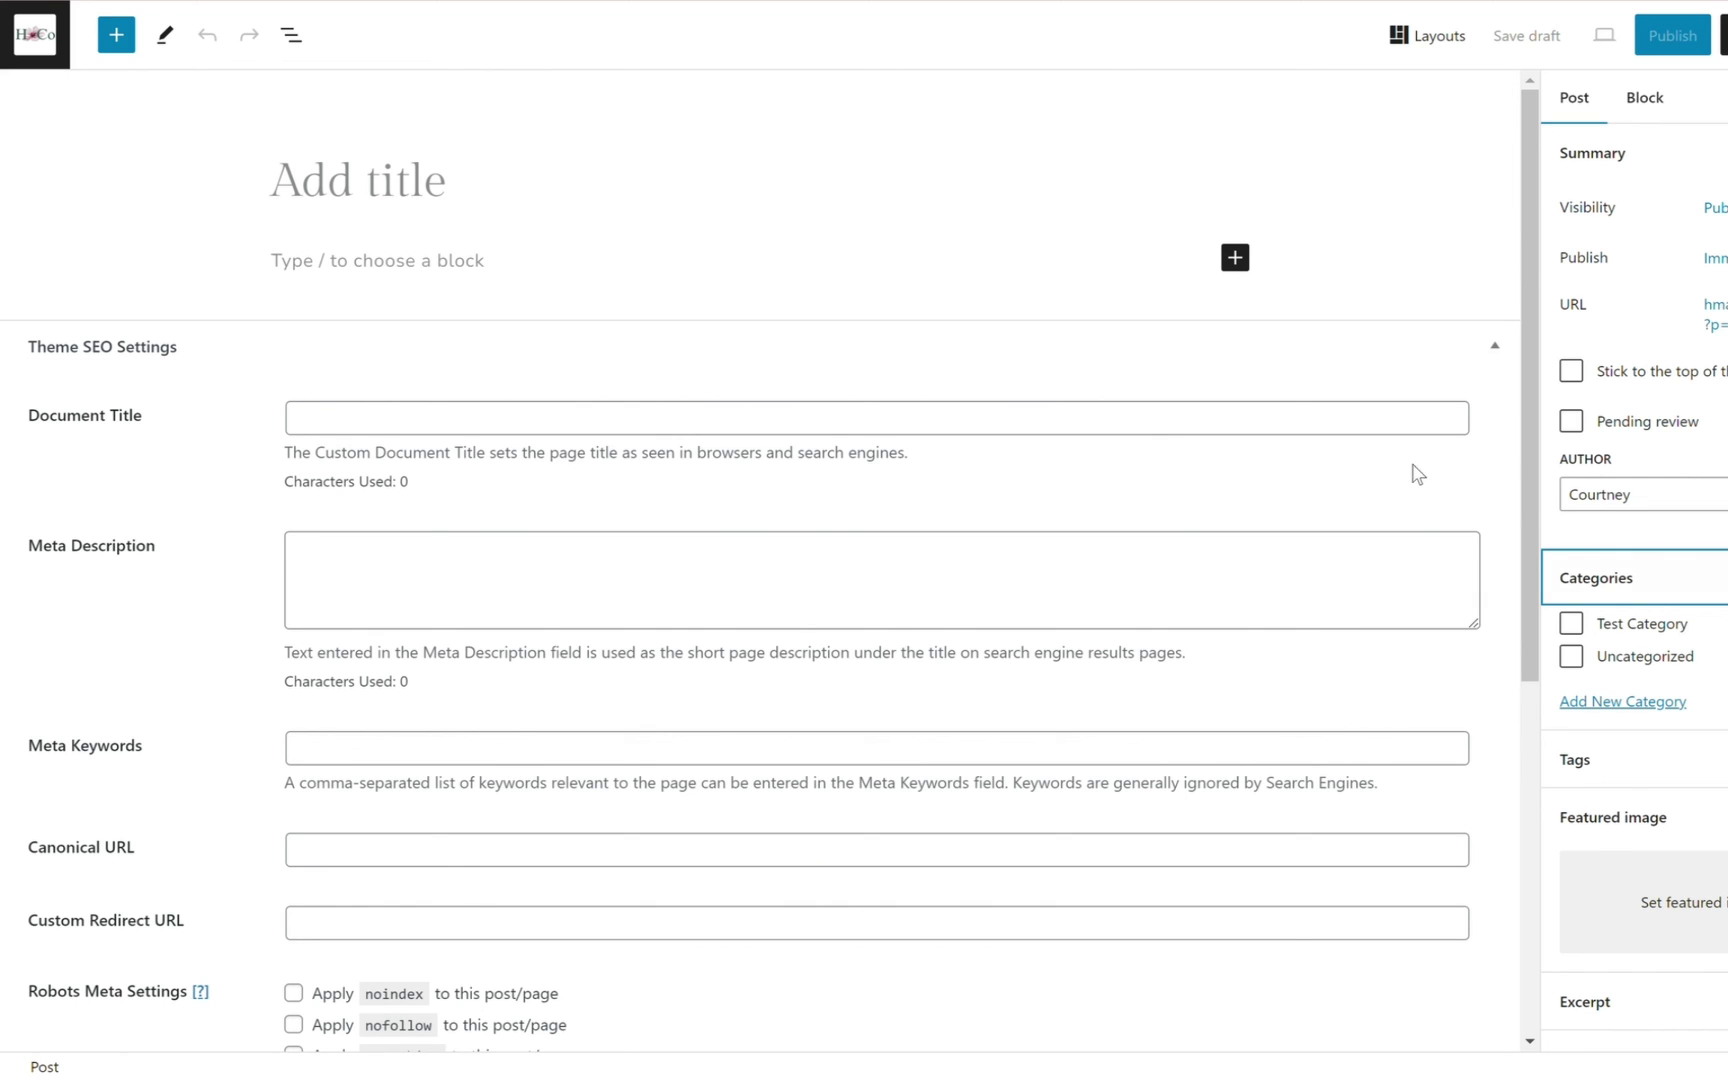
left_click(45, 38)
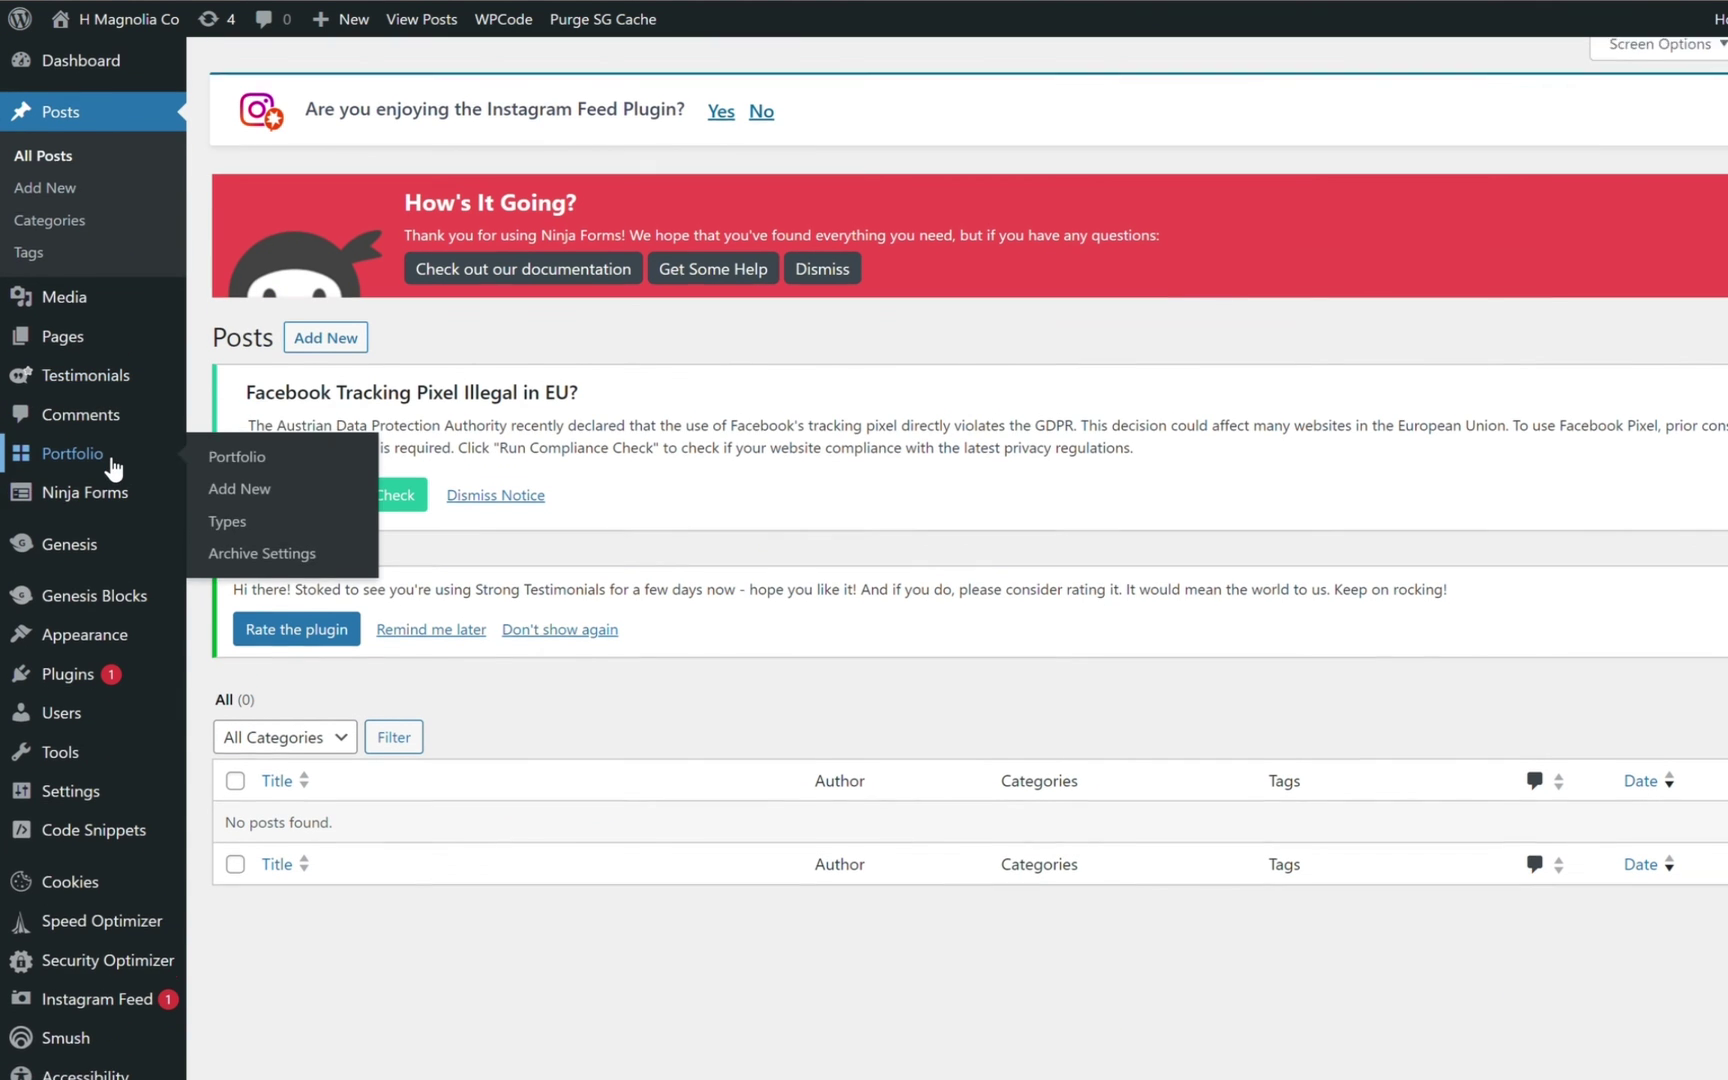
Go to the Appearance > Menus page.
scroll(115, 463, "down", 1)
mouse_move(154, 737)
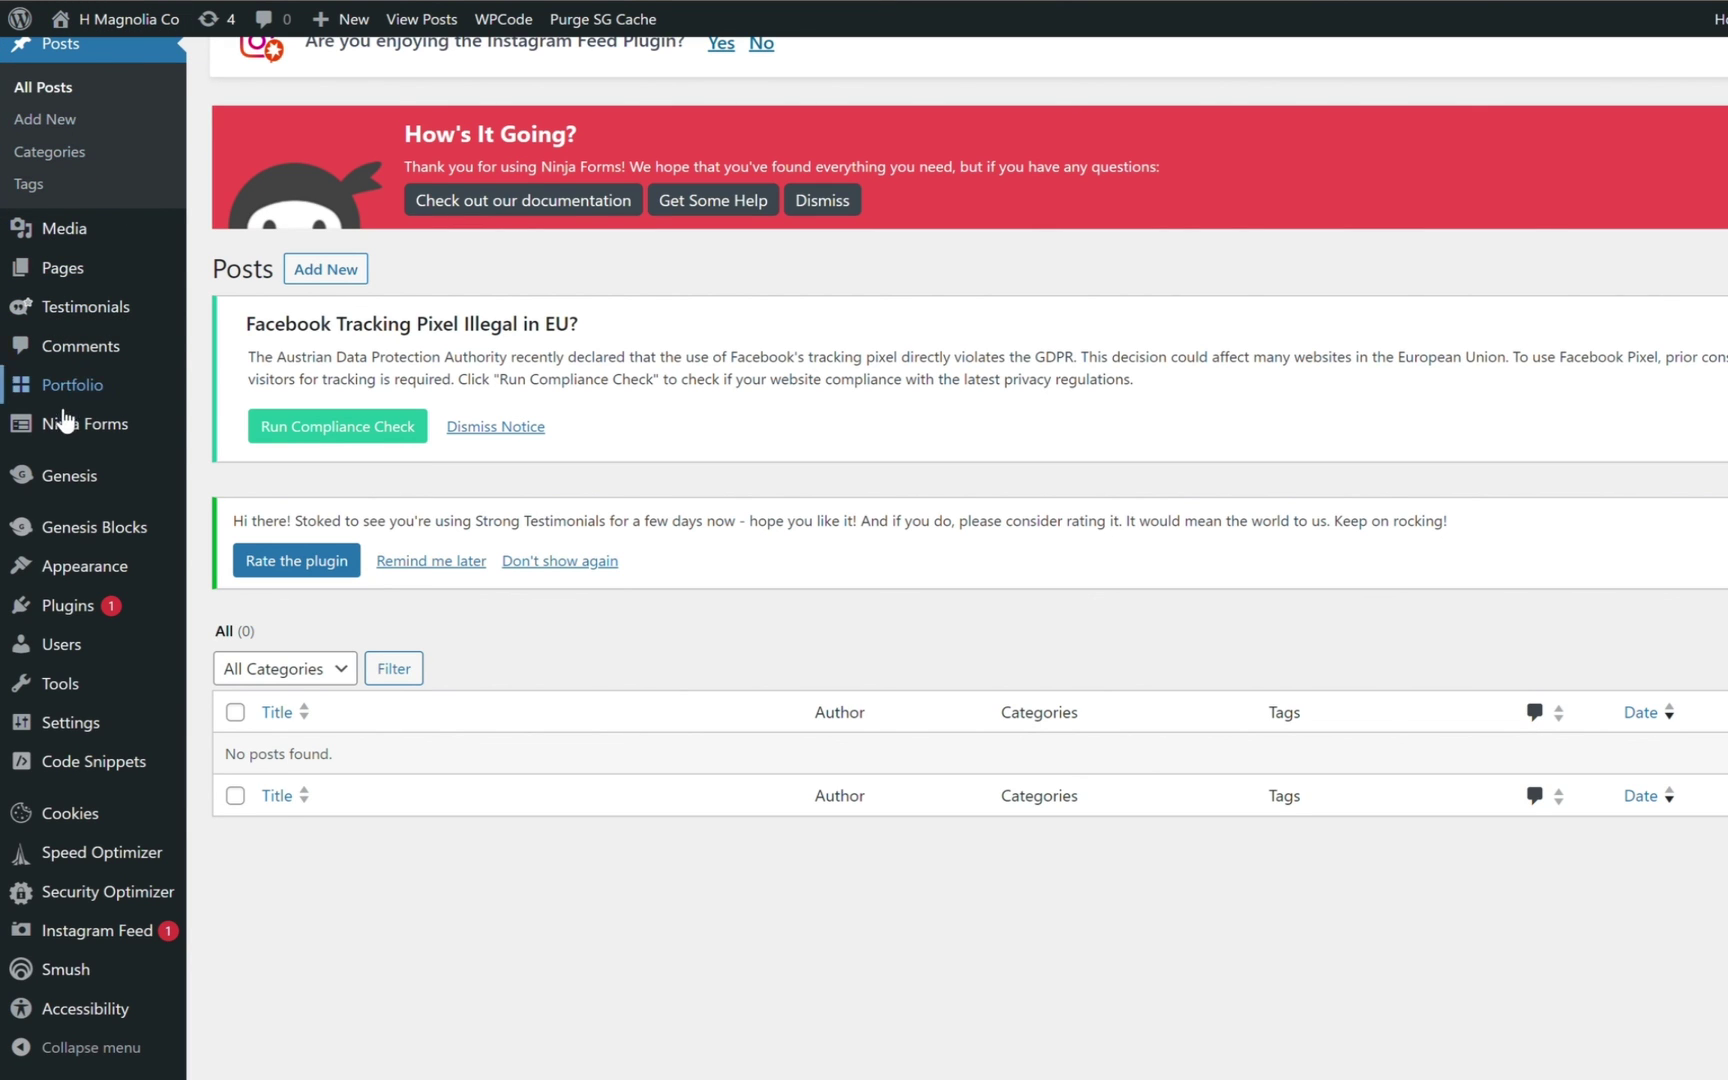
mouse_move(90, 578)
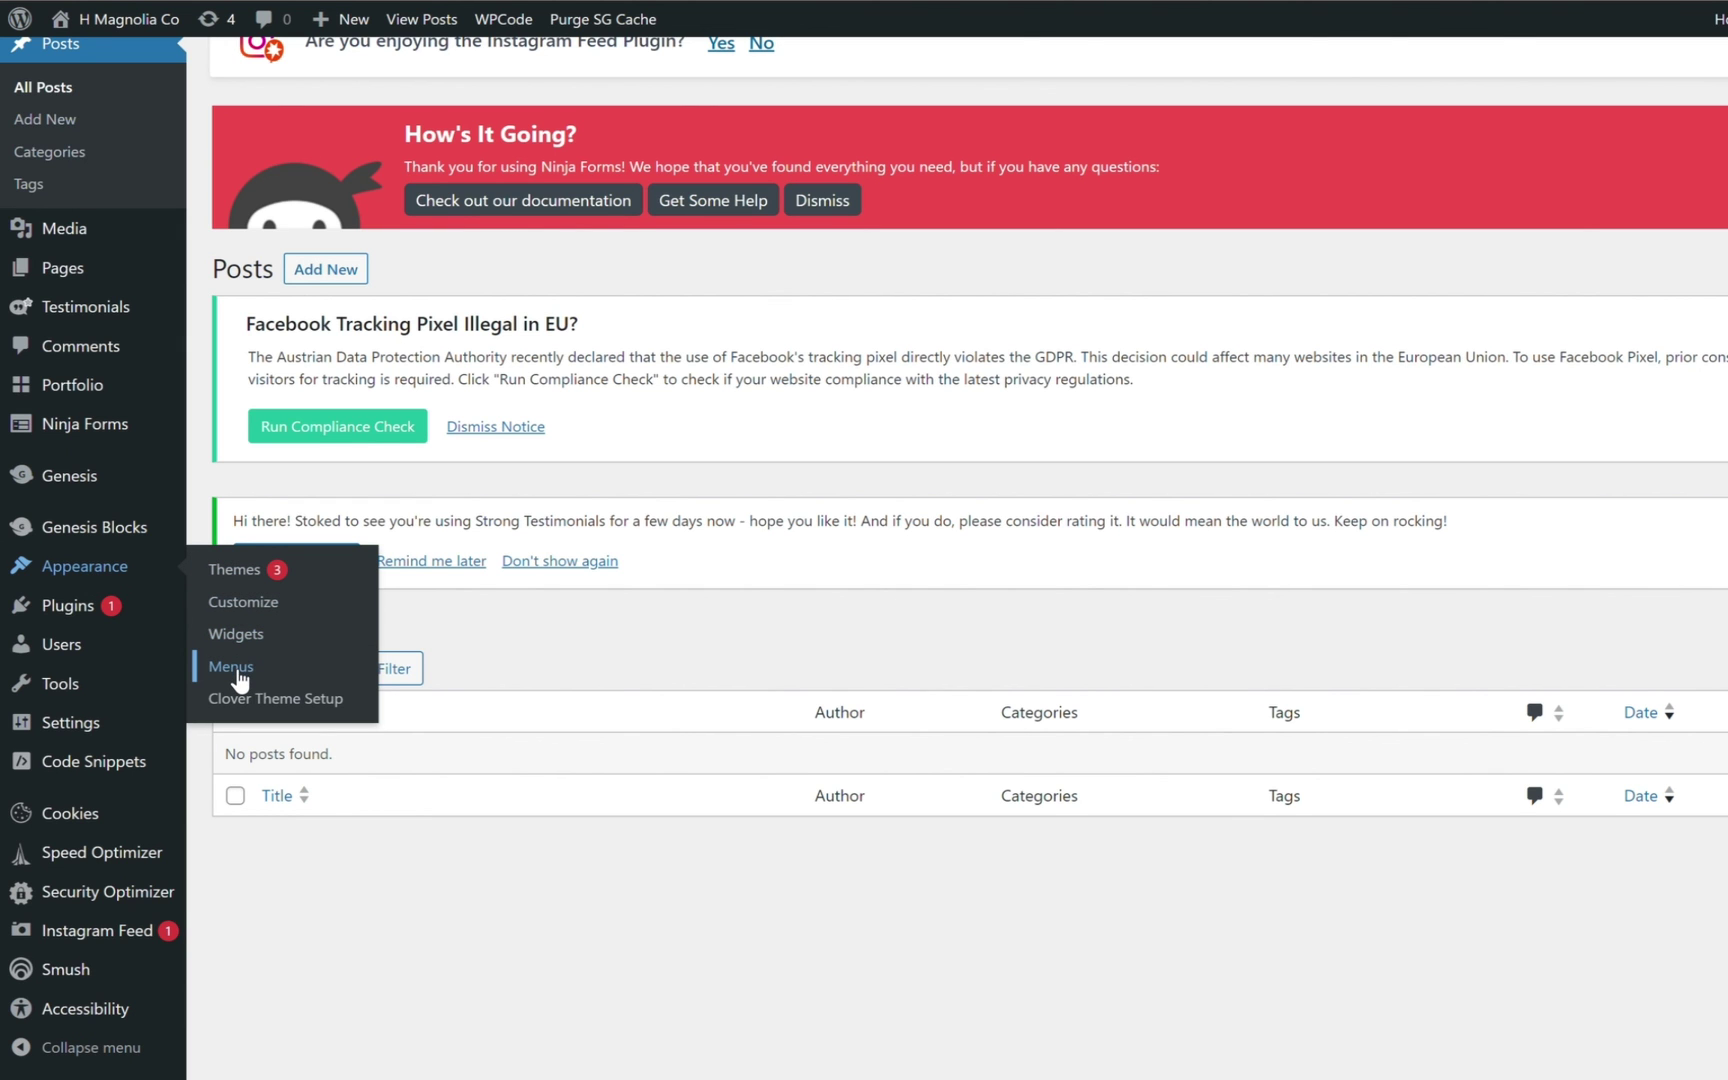
left_click(232, 667)
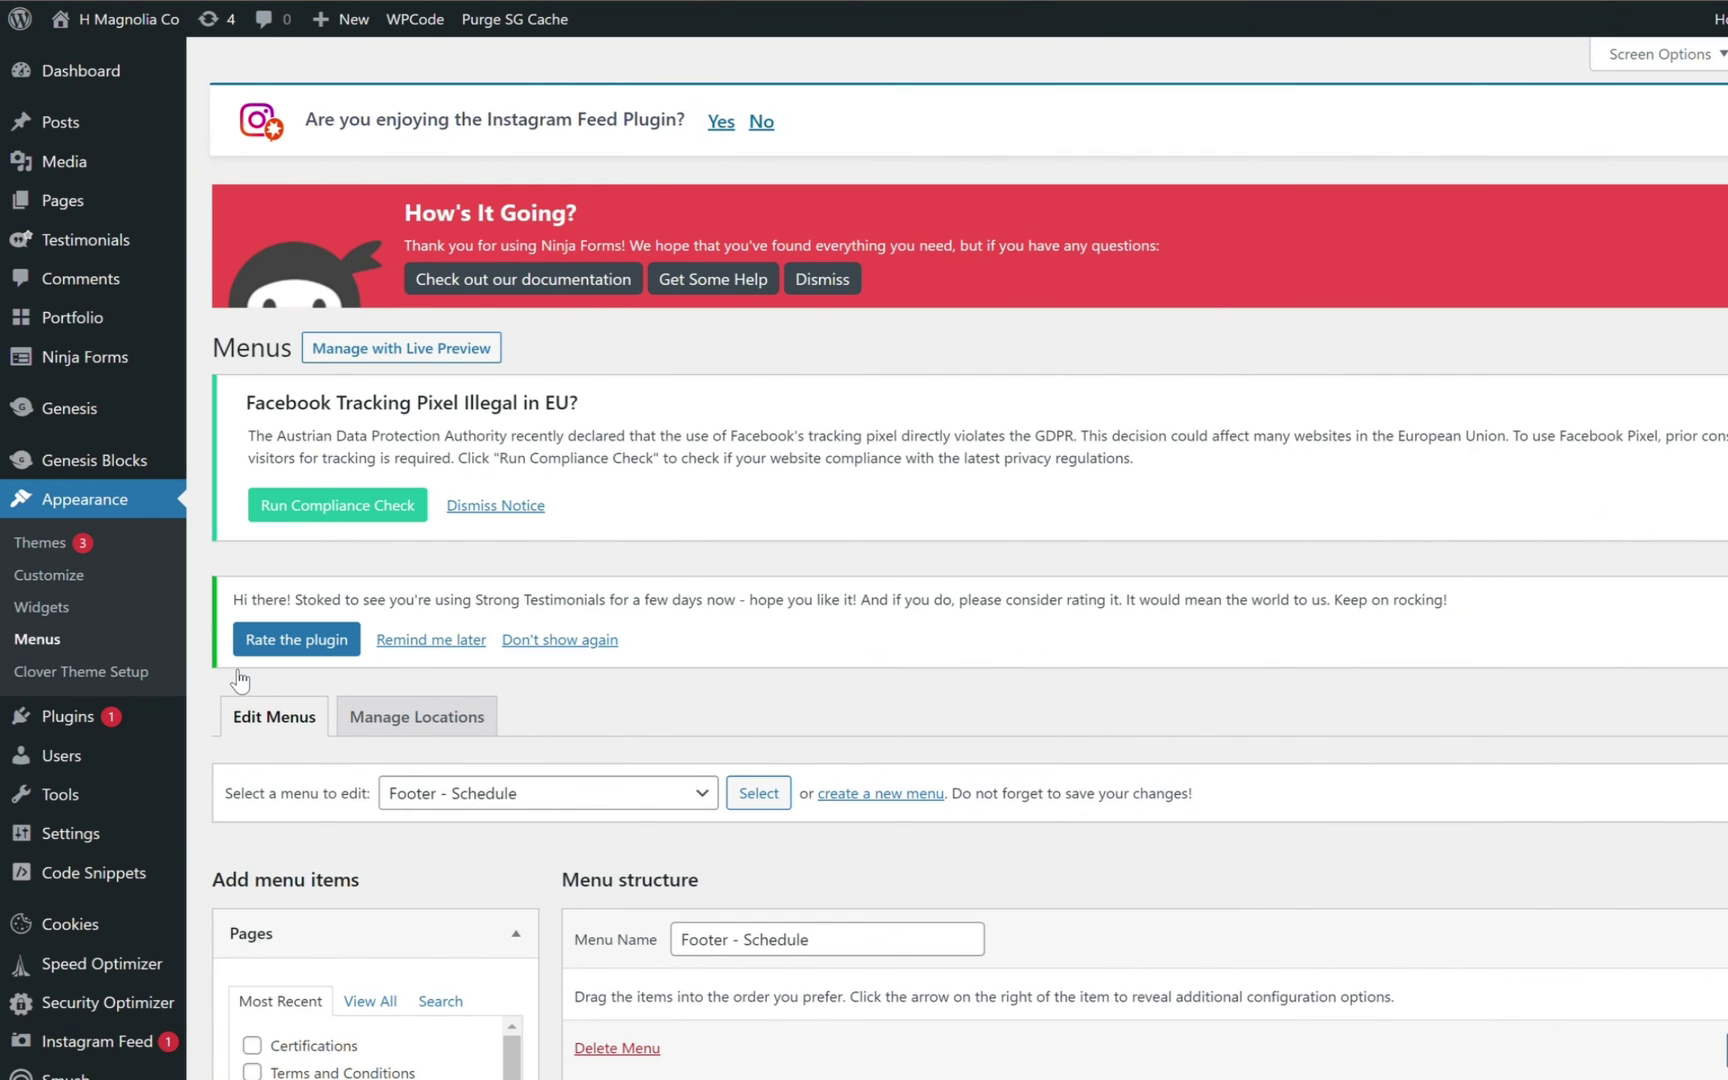
Load Top Menu (Top Navigation Menu) into the menu editor and expand the Categories panel.
scroll(752, 694, "down", 4)
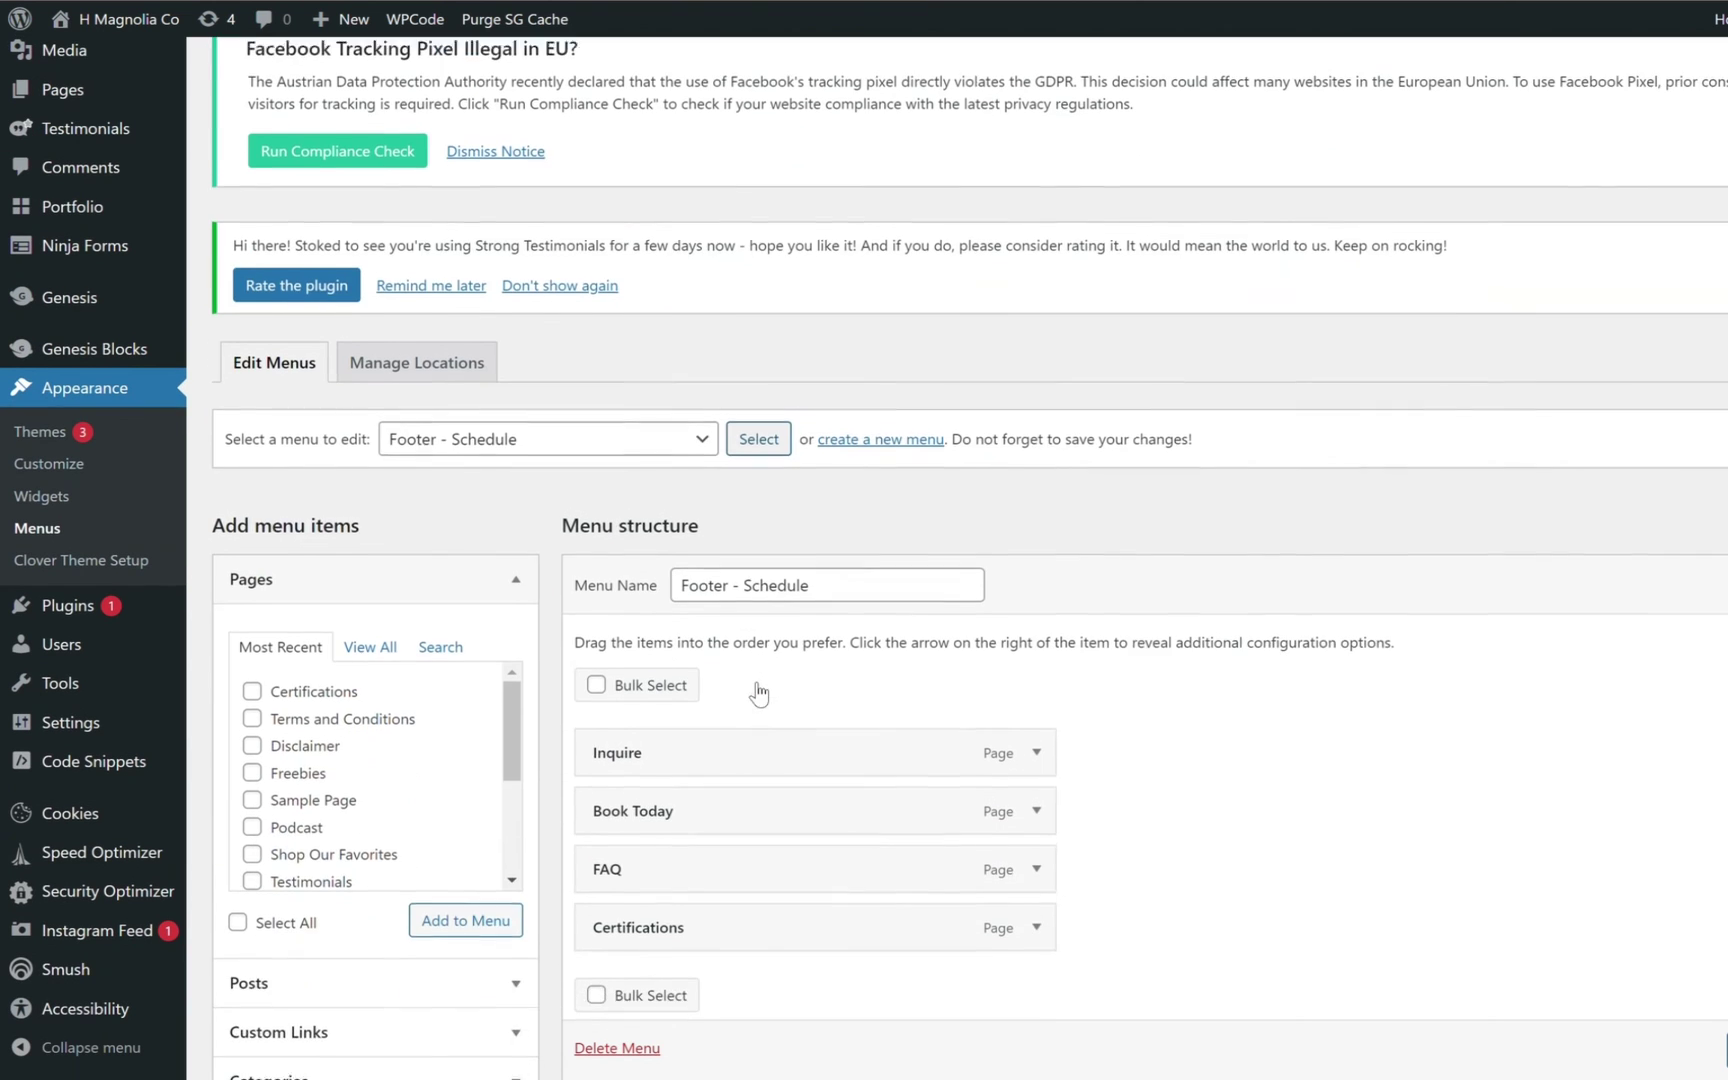
left_click(702, 428)
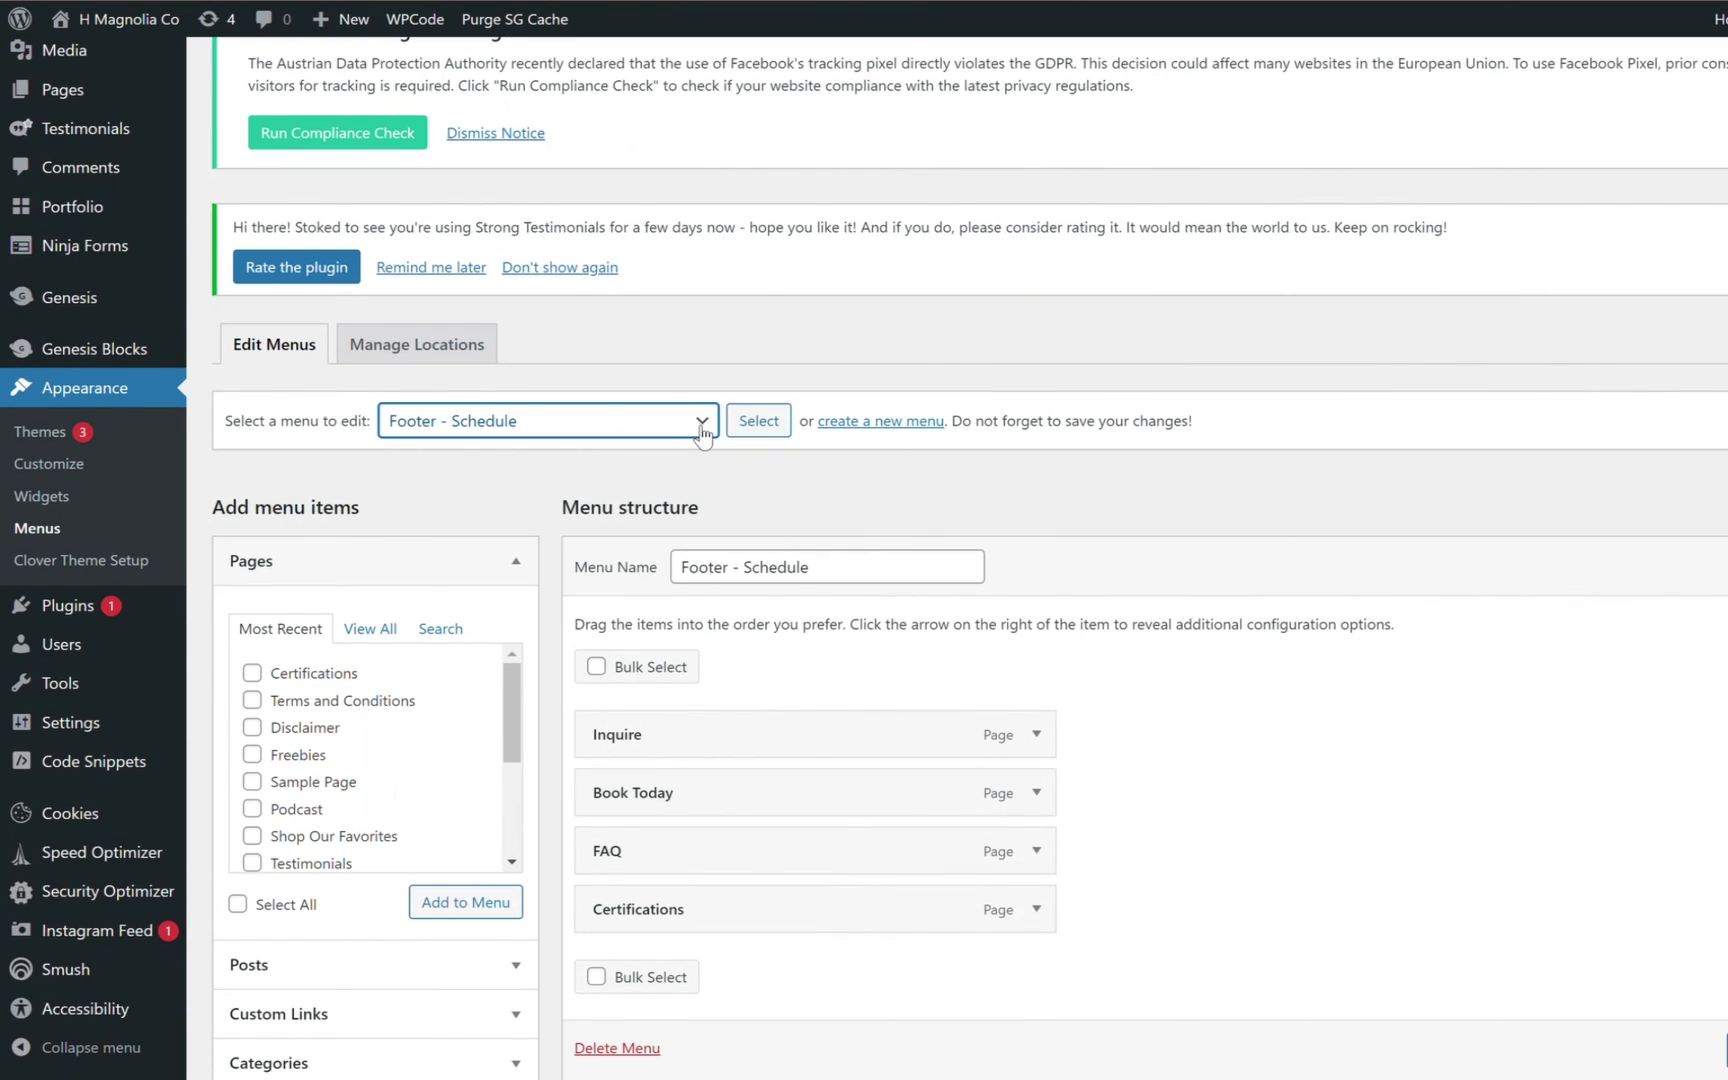
left_click(529, 610)
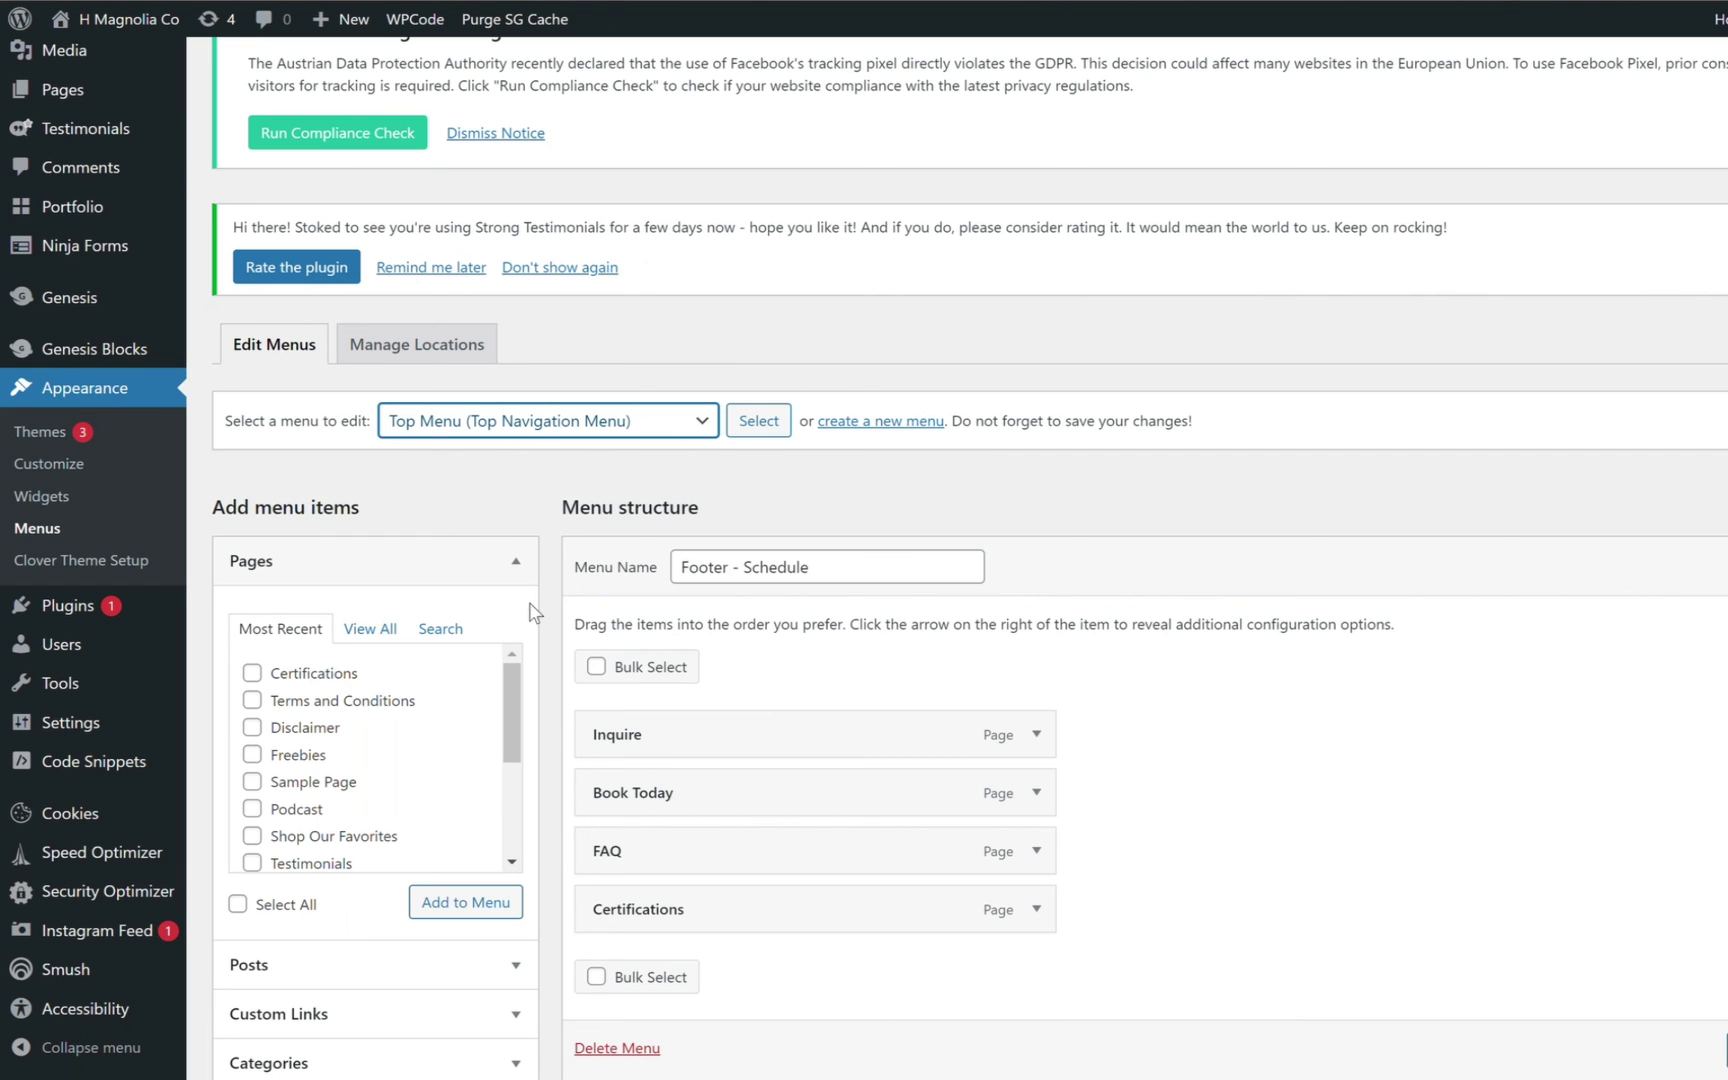
left_click(757, 421)
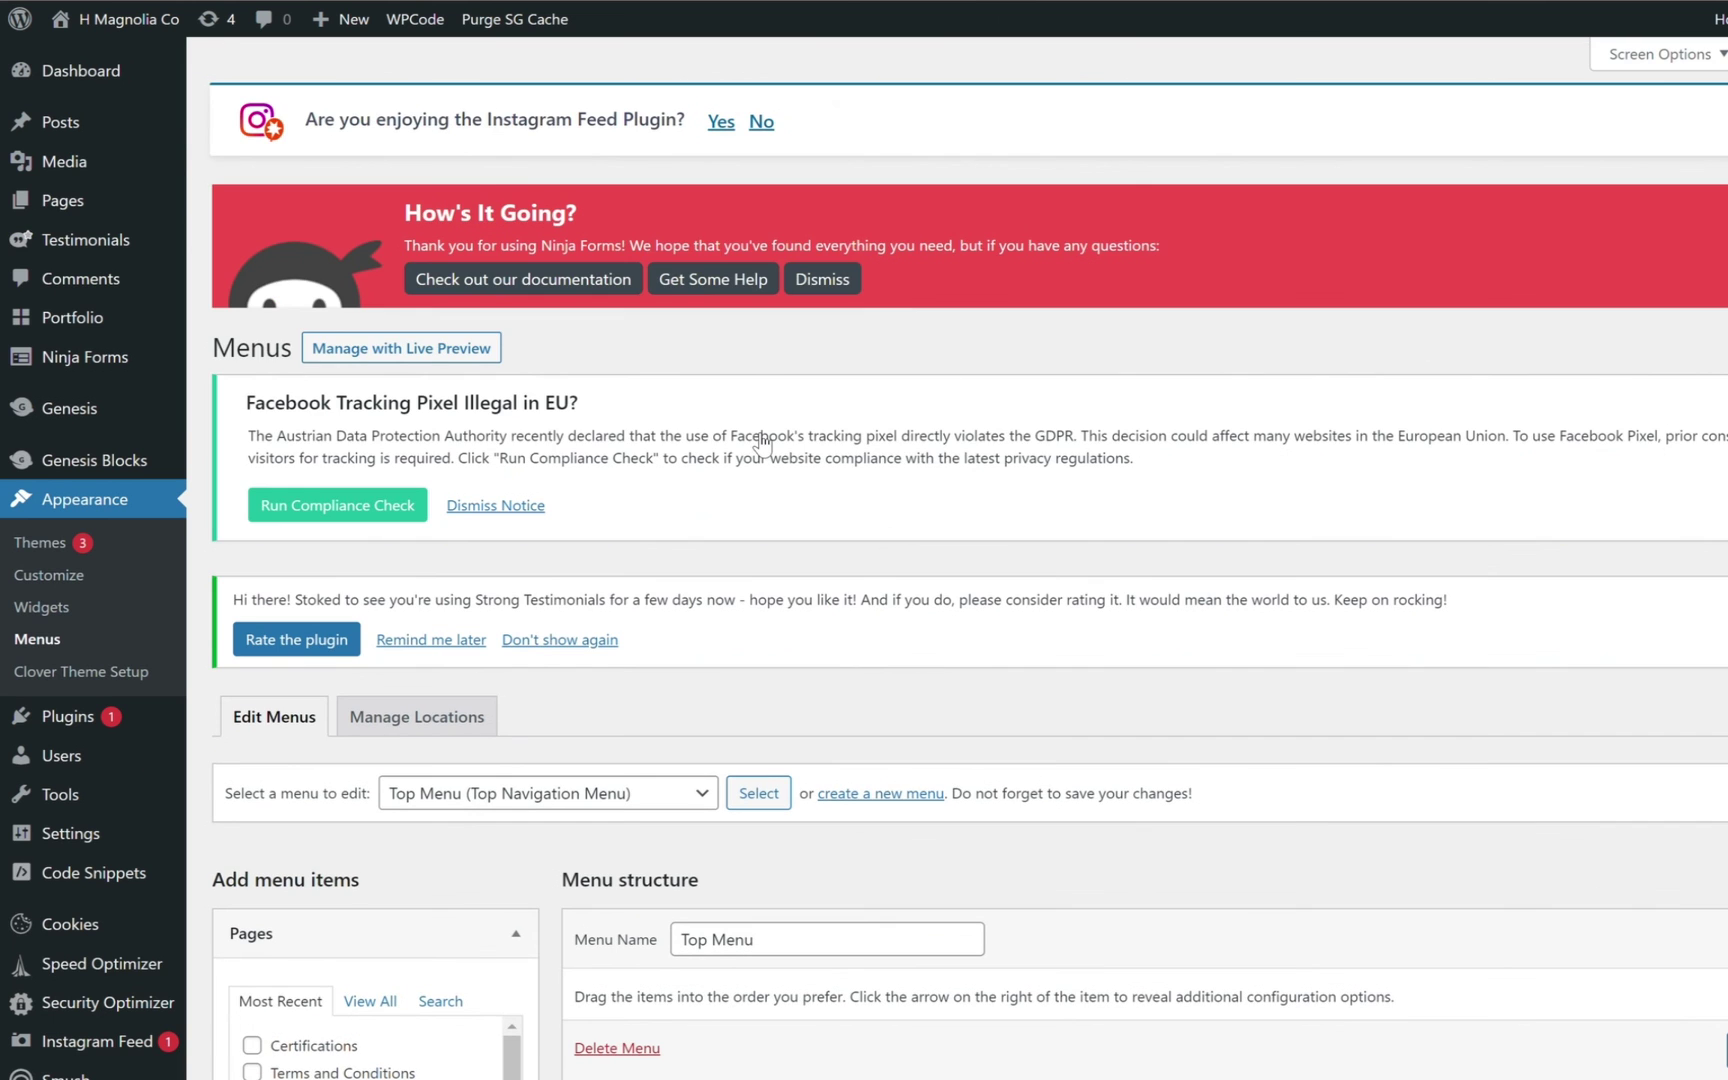
scroll(762, 441, "down", 5)
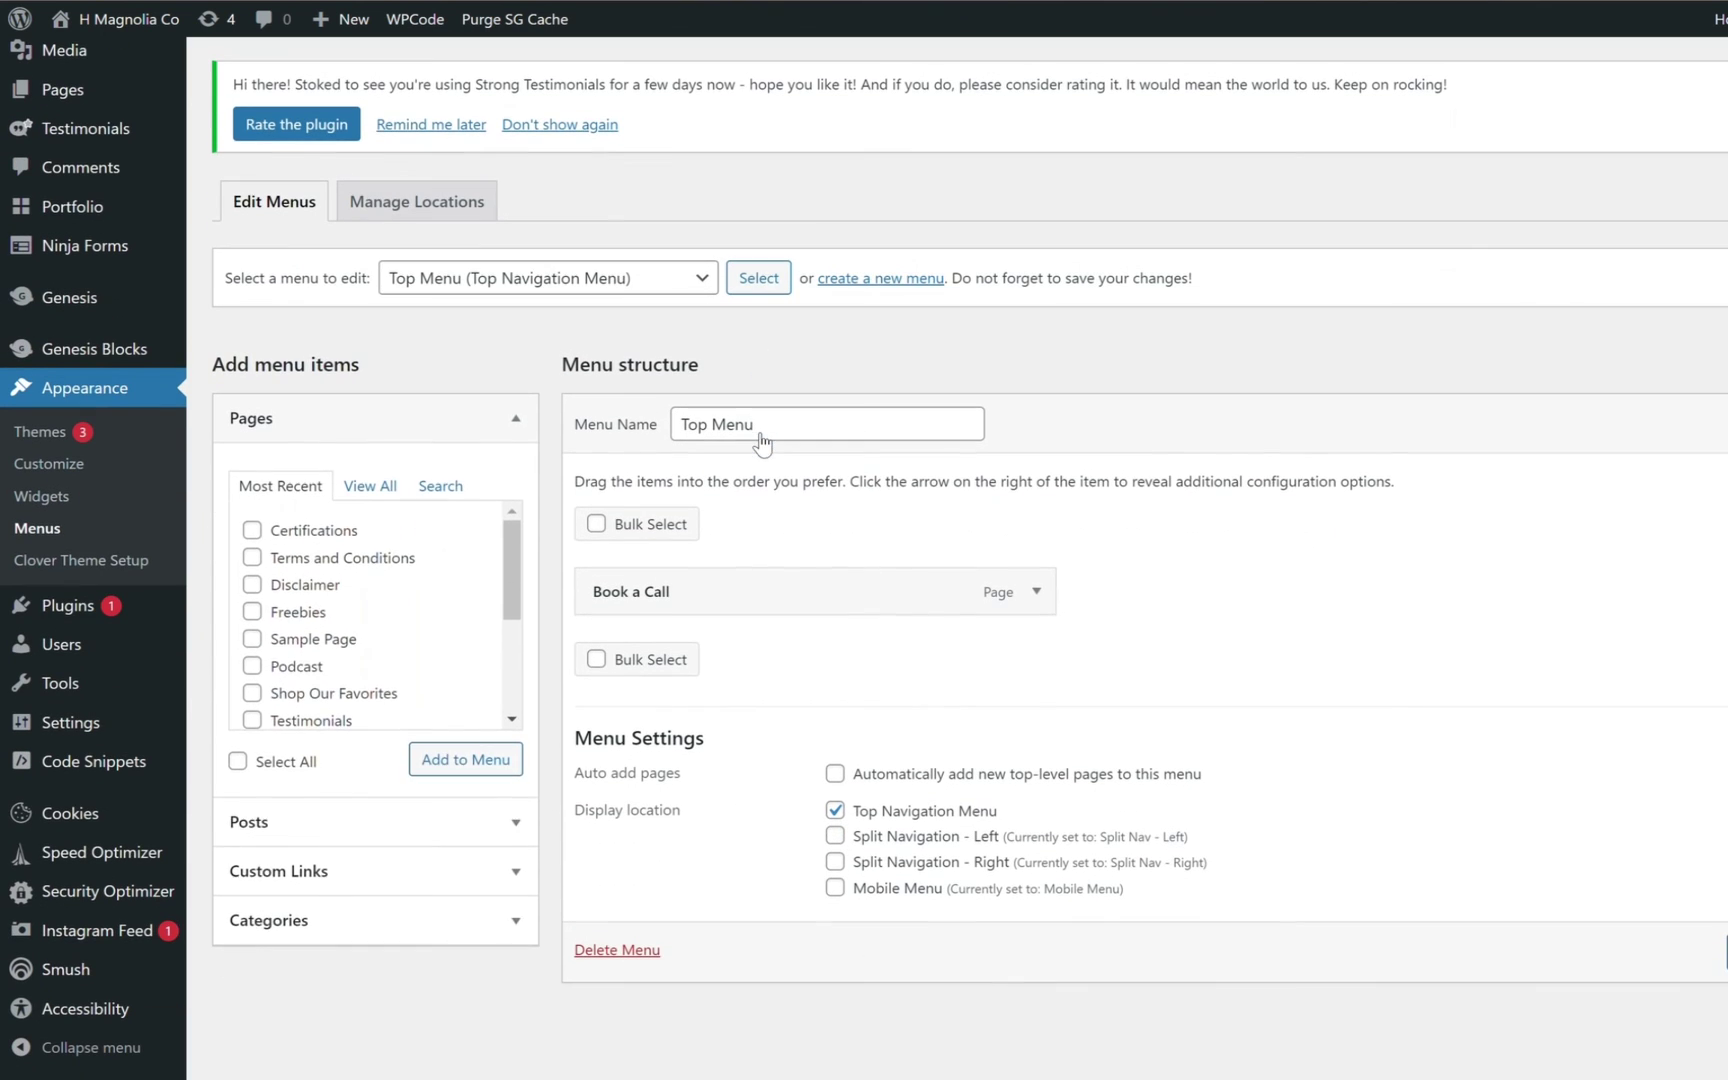
left_click(268, 920)
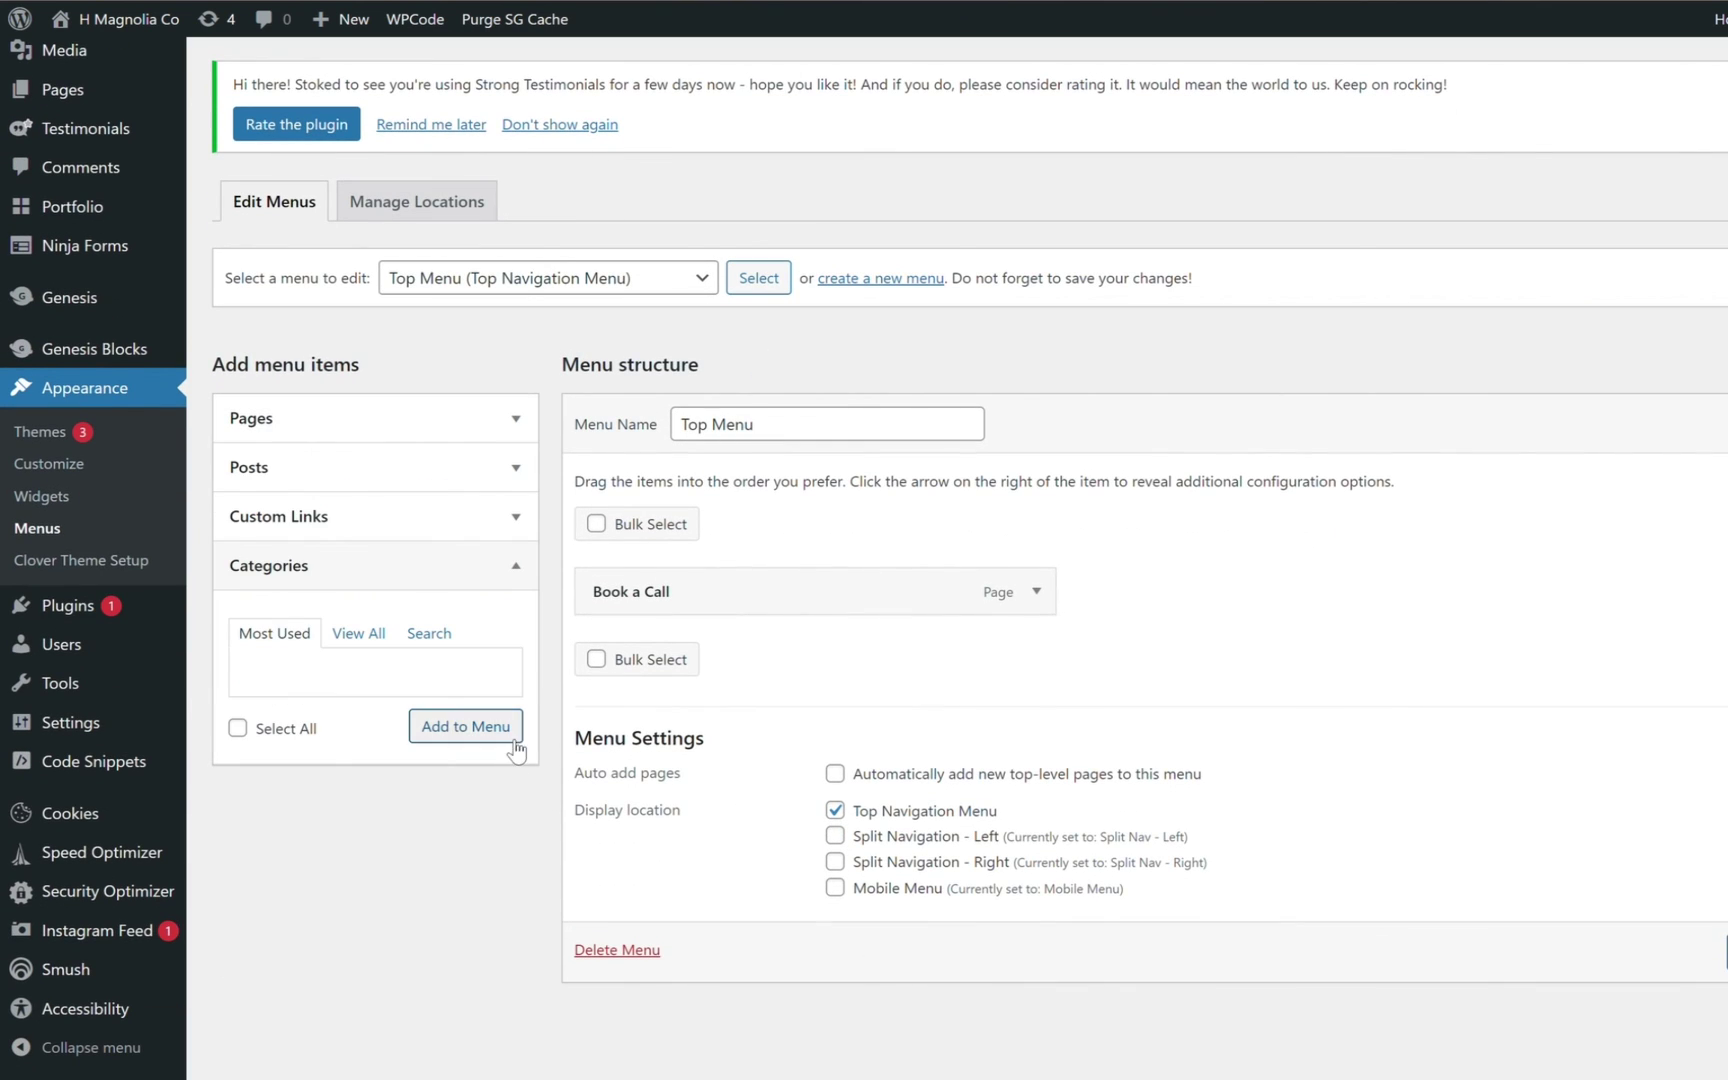
Add Test Category from the full categories list to the Top Menu, below Book a Call.
left_click(370, 636)
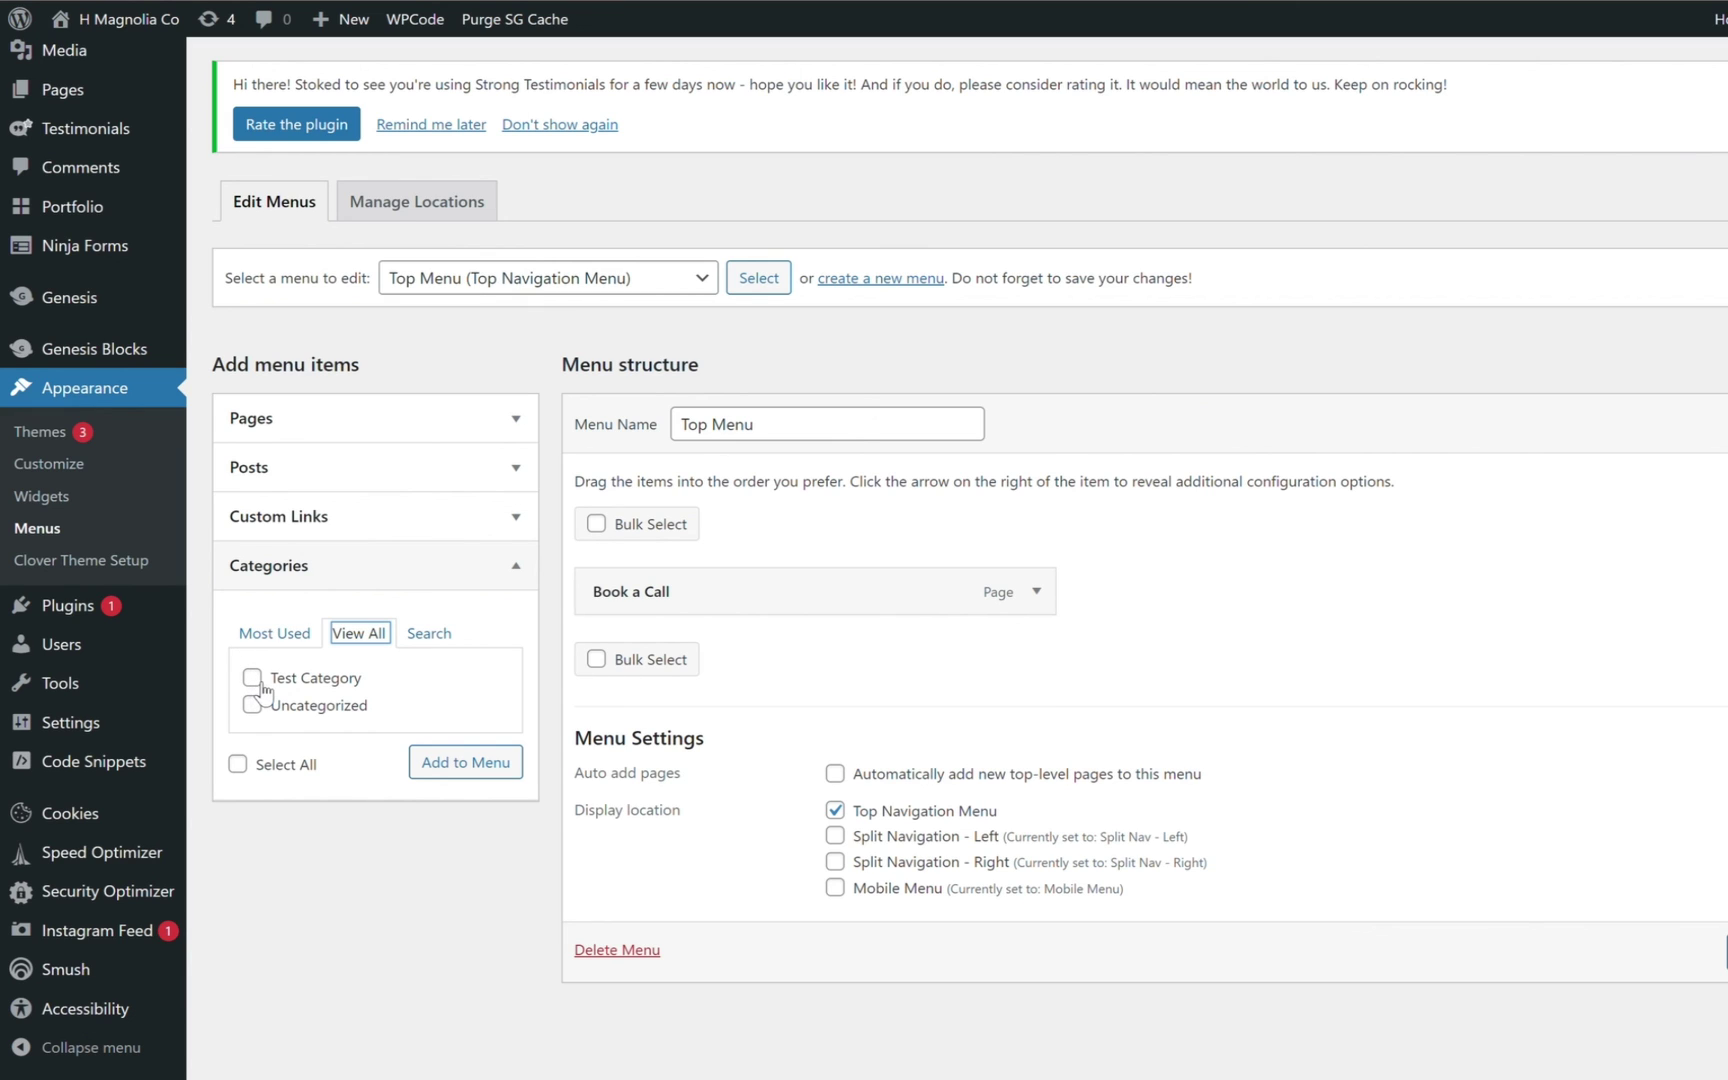
left_click(262, 684)
left_click(472, 768)
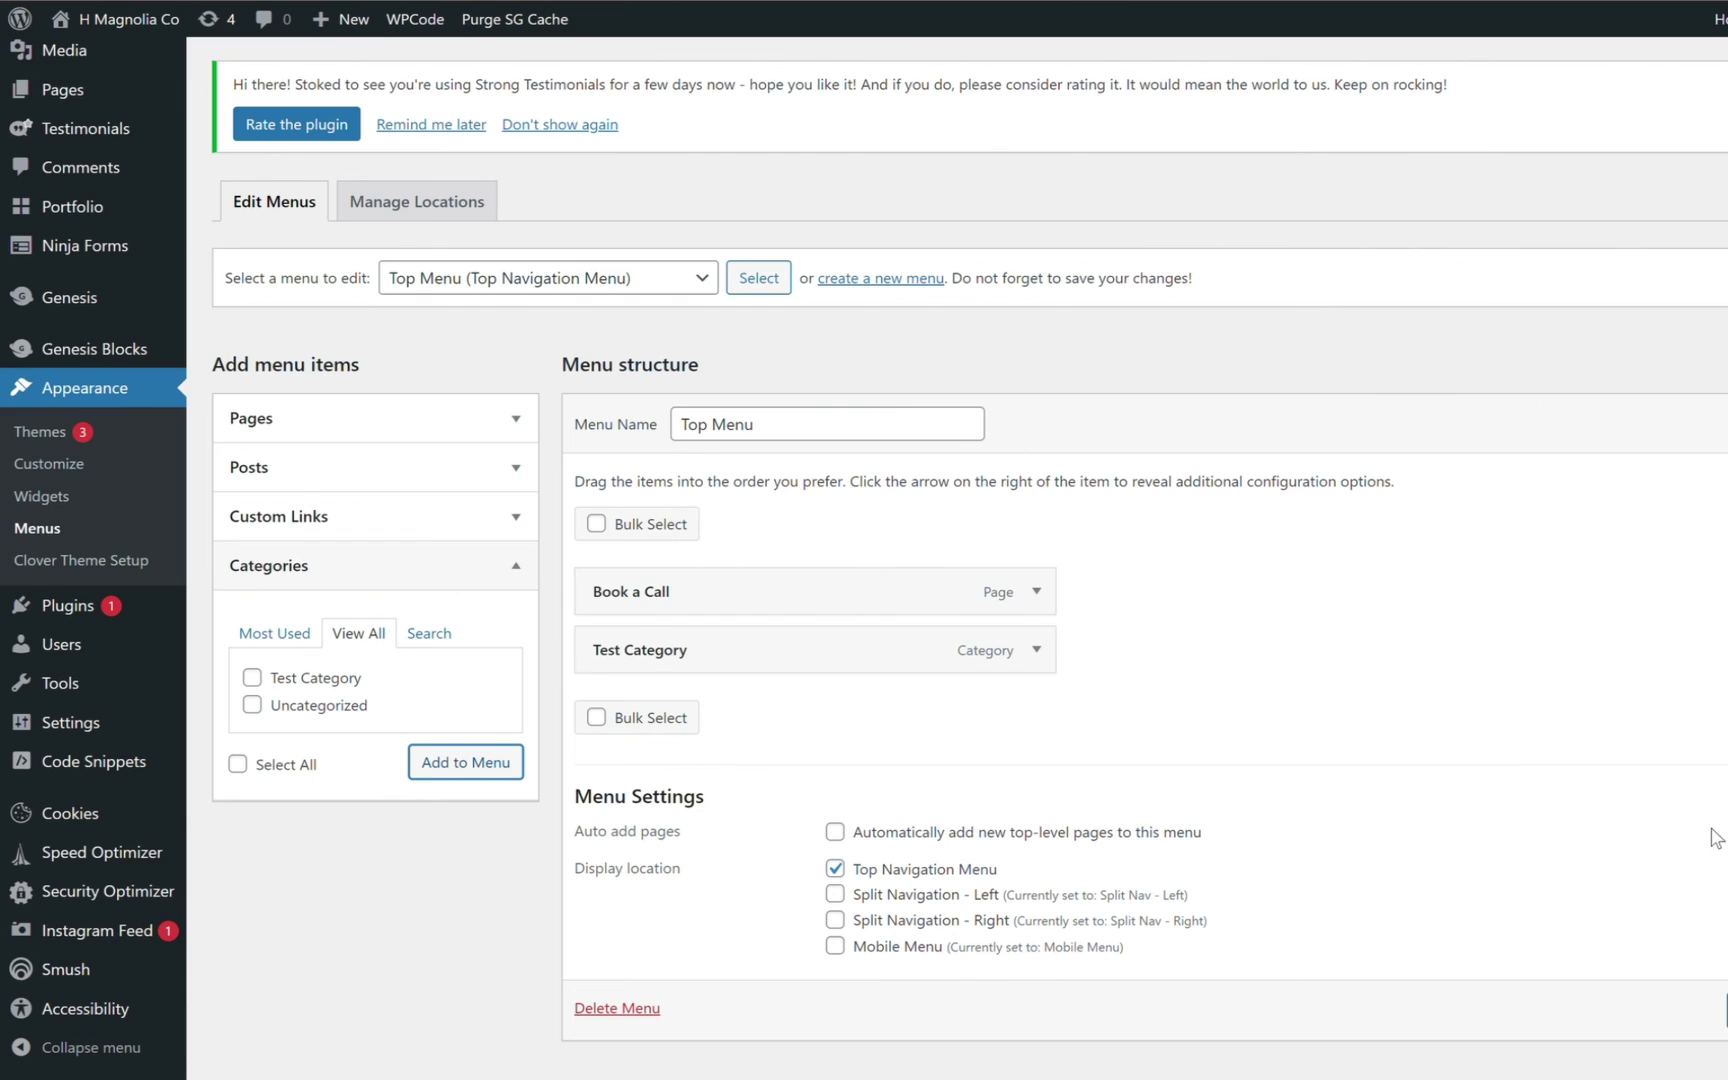
scroll(970, 600, "down", 1)
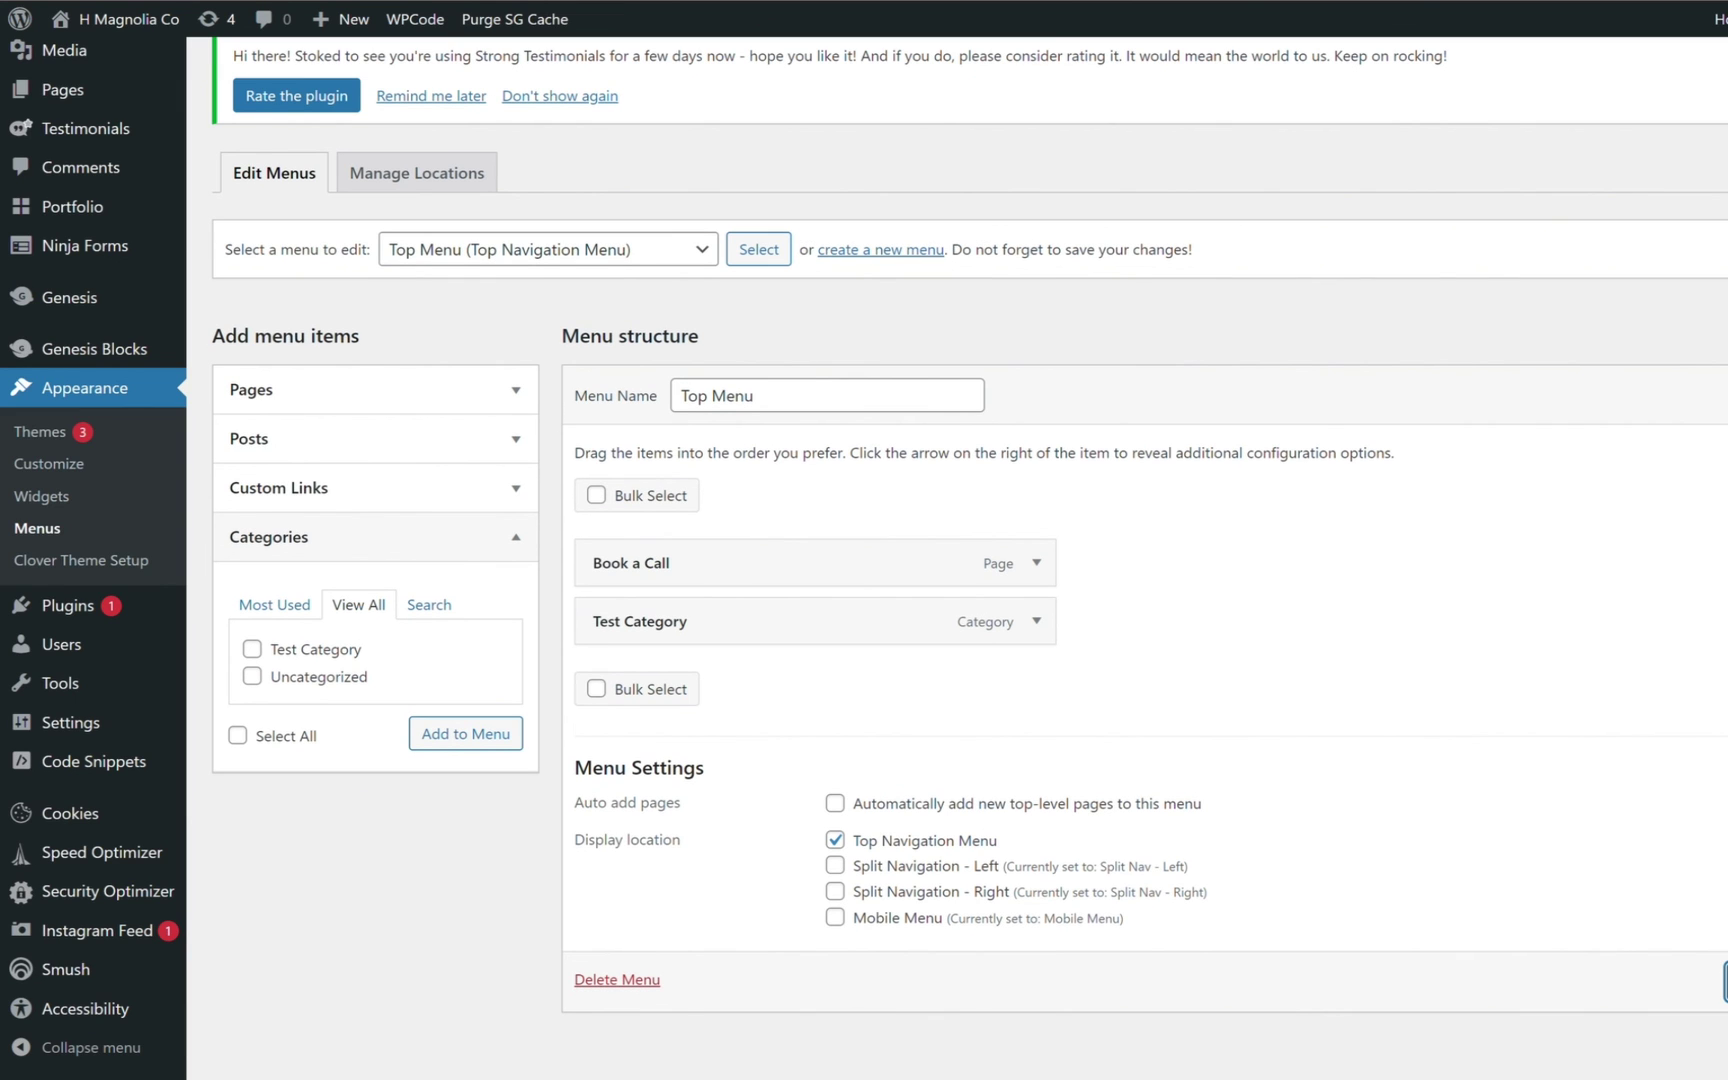